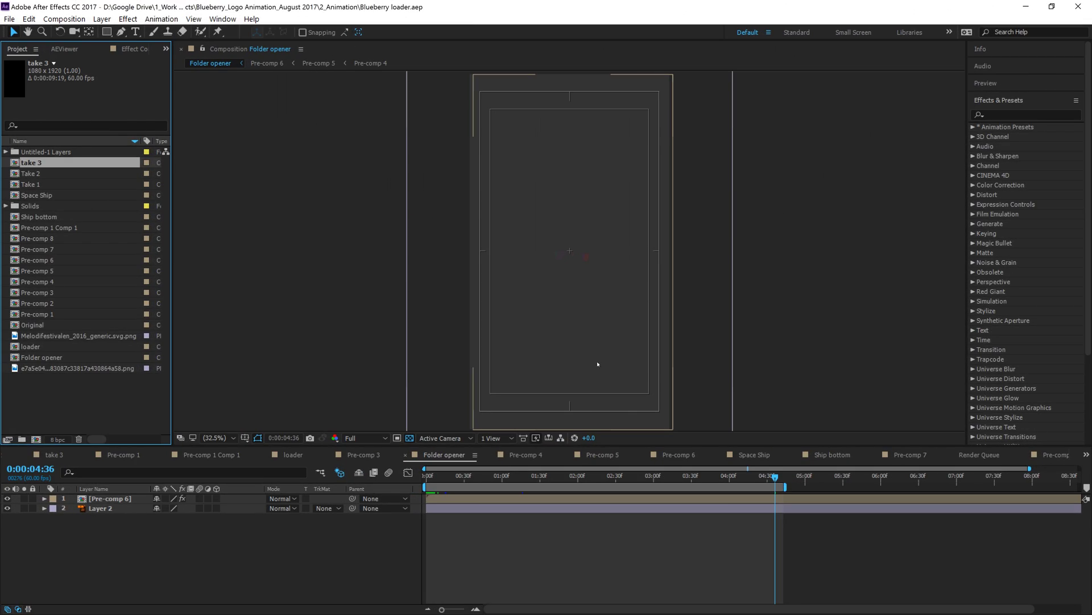
# Step: Preview the logo animation in the Folder opener composition from the start, and check the frame at 0:00:03:21
pyautogui.press('Home')
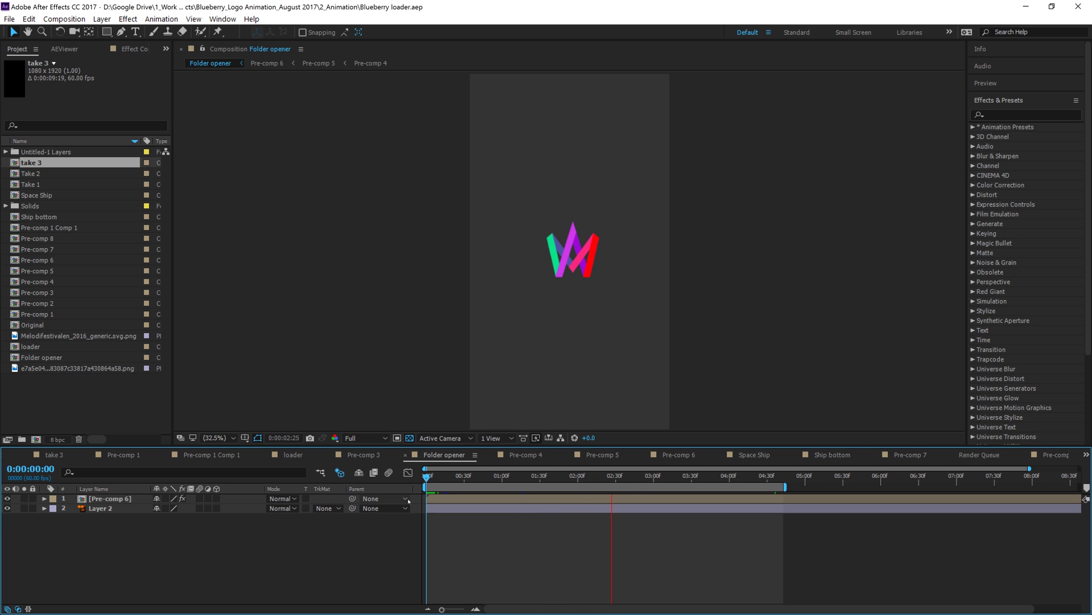
pyautogui.press('space')
pyautogui.scroll(-2, 515, 317)
pyautogui.scroll(4, 515, 317)
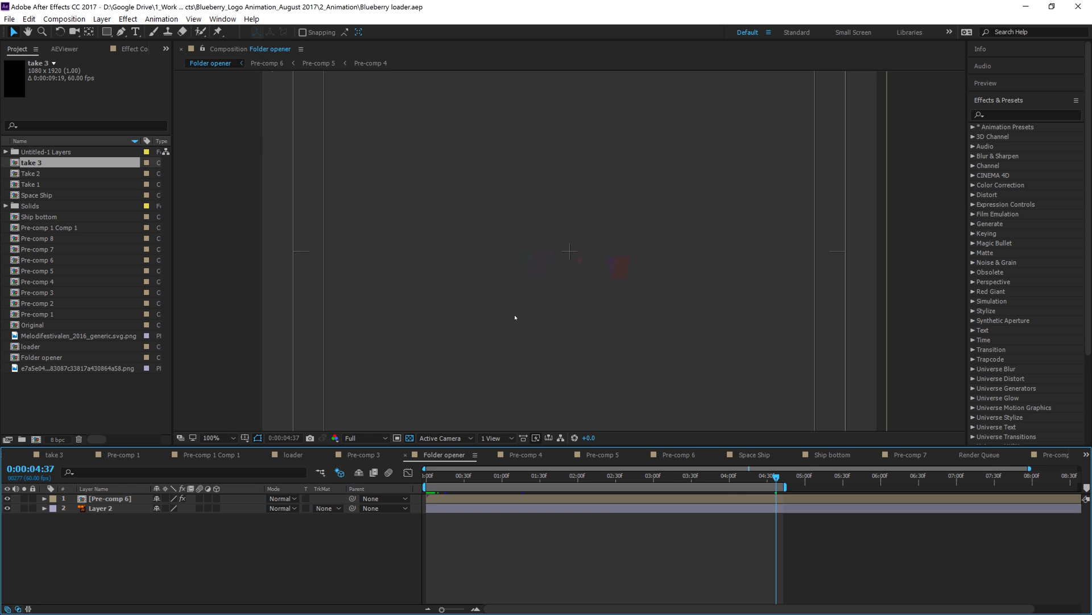
pyautogui.moveTo(776, 477); pyautogui.dragTo(680, 495)
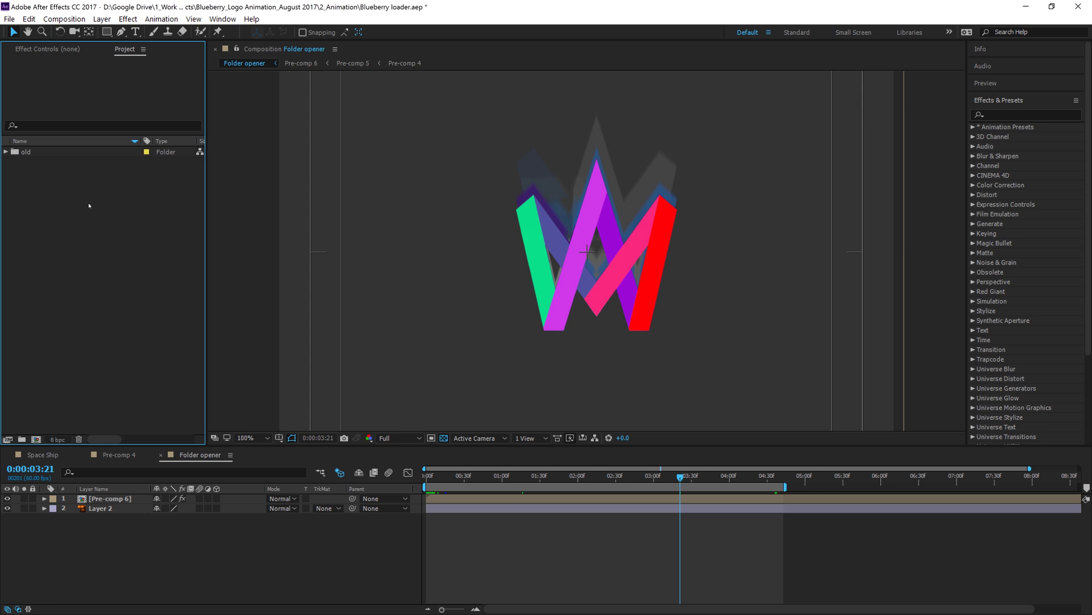
# Step: Close the Project panel and restore it to the workspace
pyautogui.rightClick(76, 193)
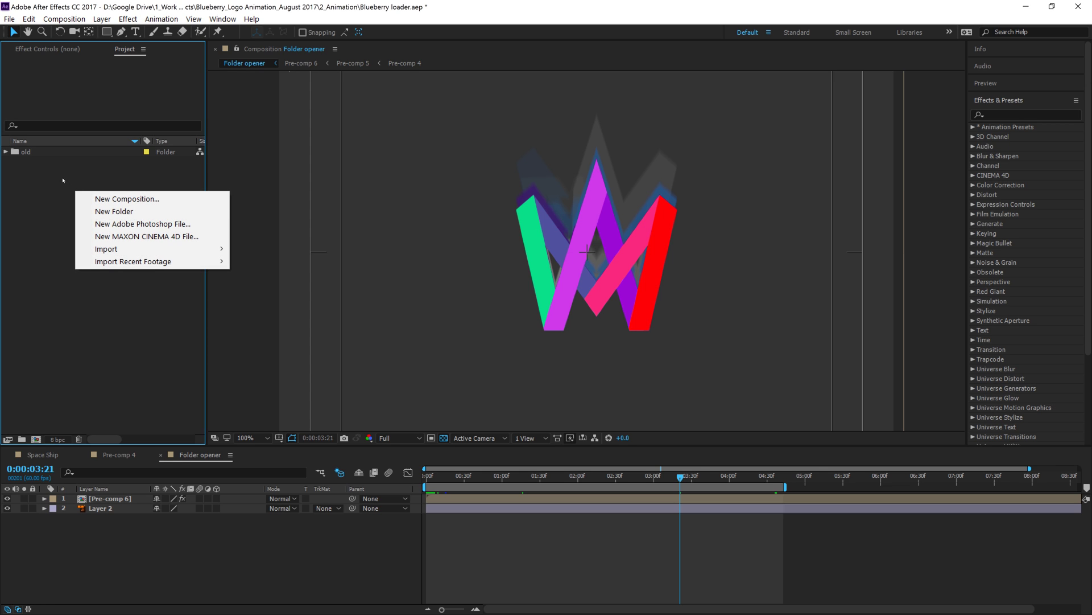
pyautogui.click(122, 175)
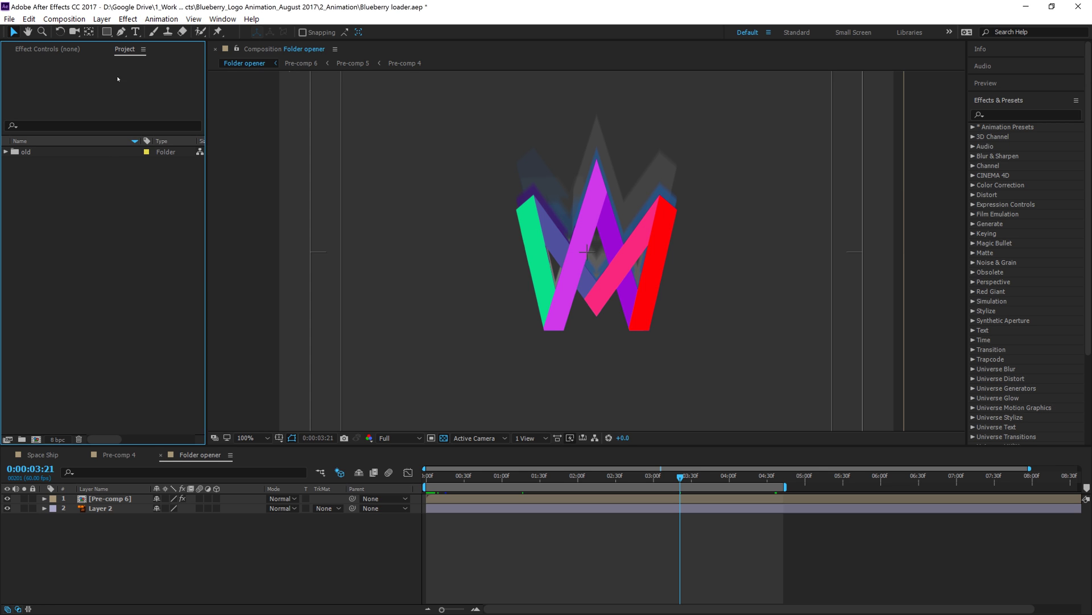
pyautogui.click(144, 50)
pyautogui.click(171, 54)
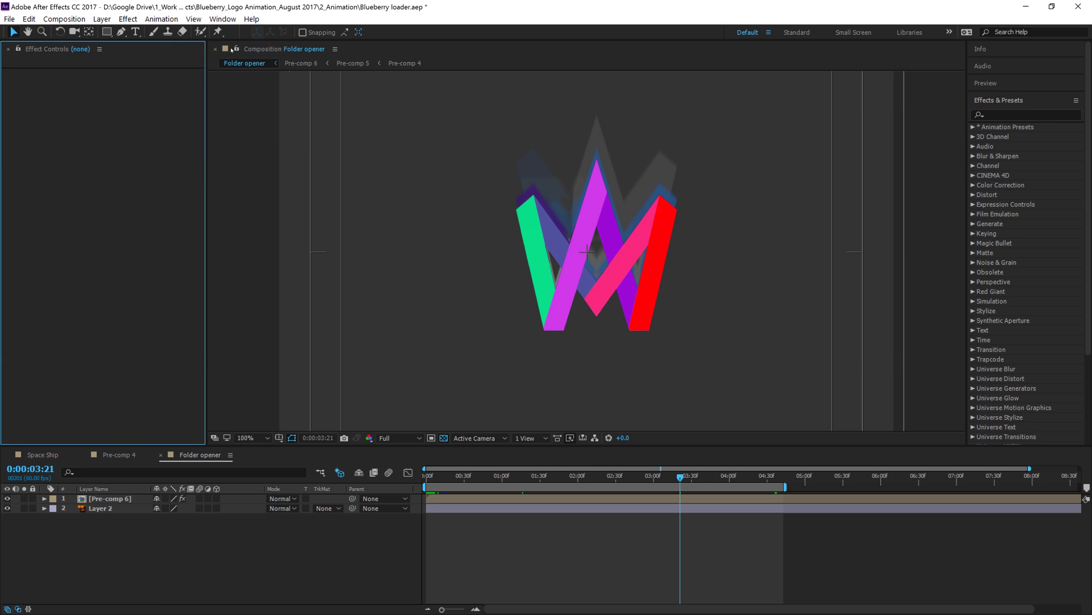
pyautogui.click(222, 19)
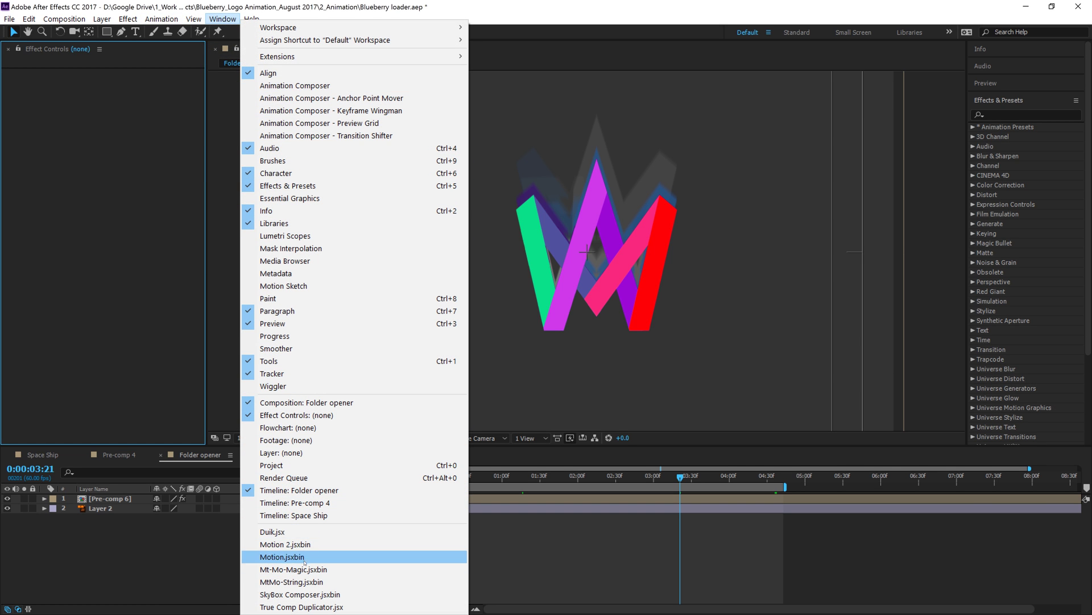
pyautogui.click(272, 465)
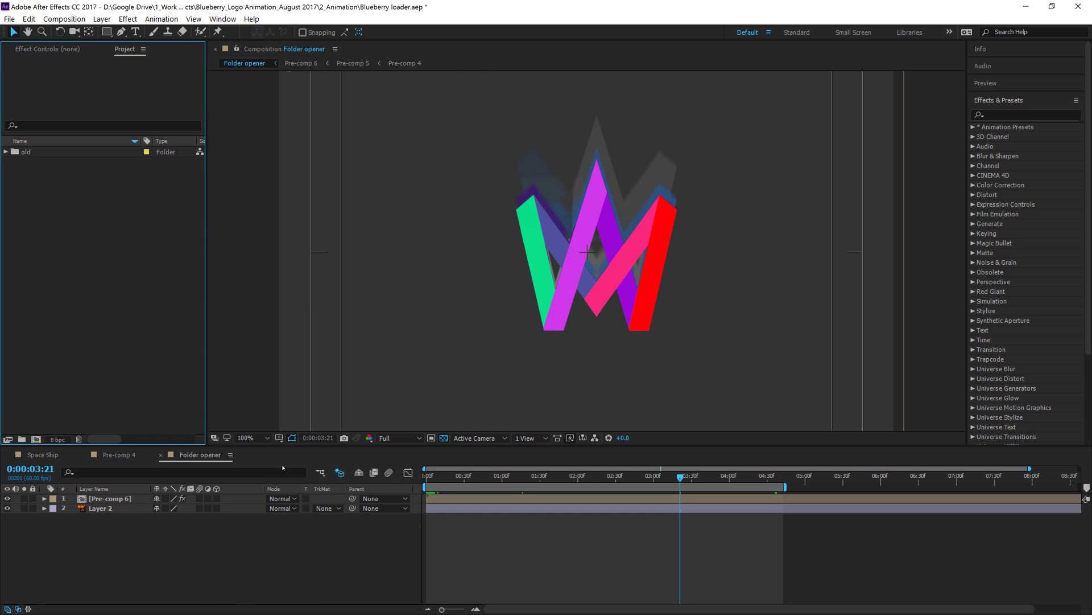
# Step: Start a new composition in the project and name it Main Composition
pyautogui.rightClick(73, 202)
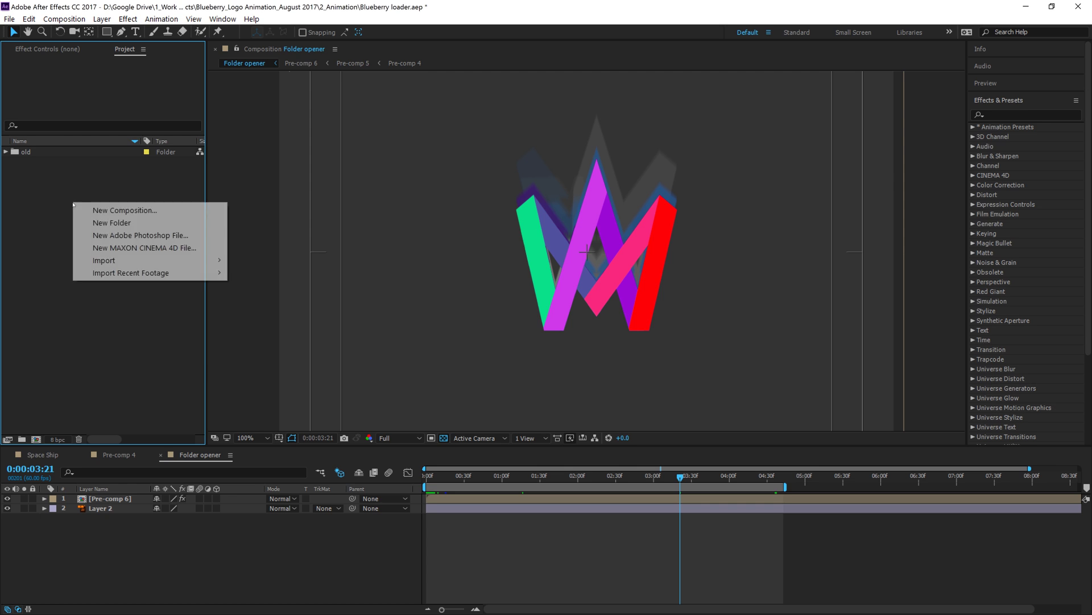
pyautogui.click(115, 209)
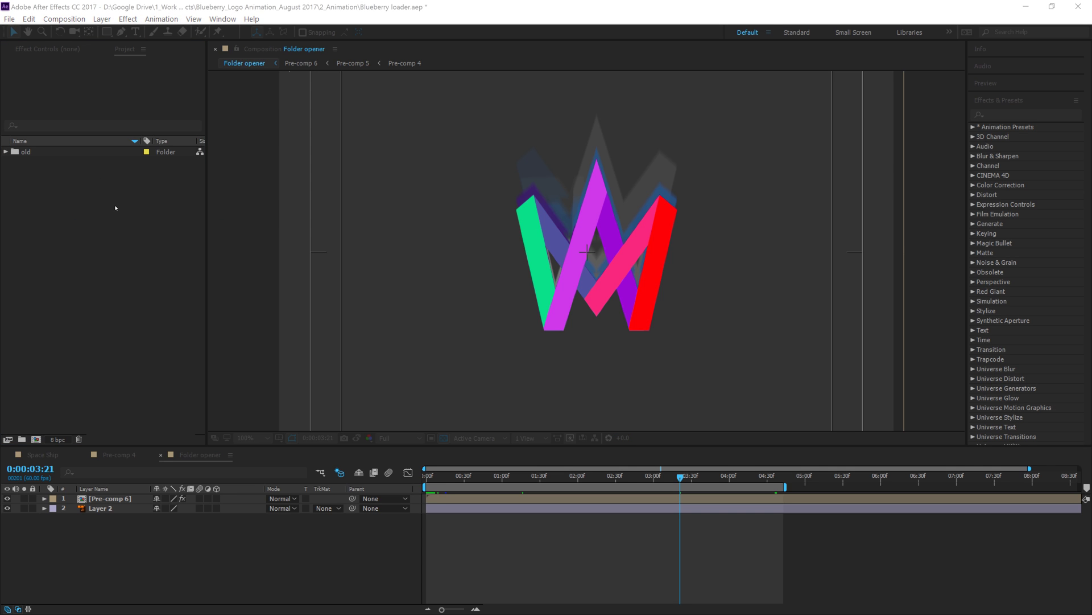
pyautogui.moveTo(346, 140); pyautogui.dragTo(422, 166)
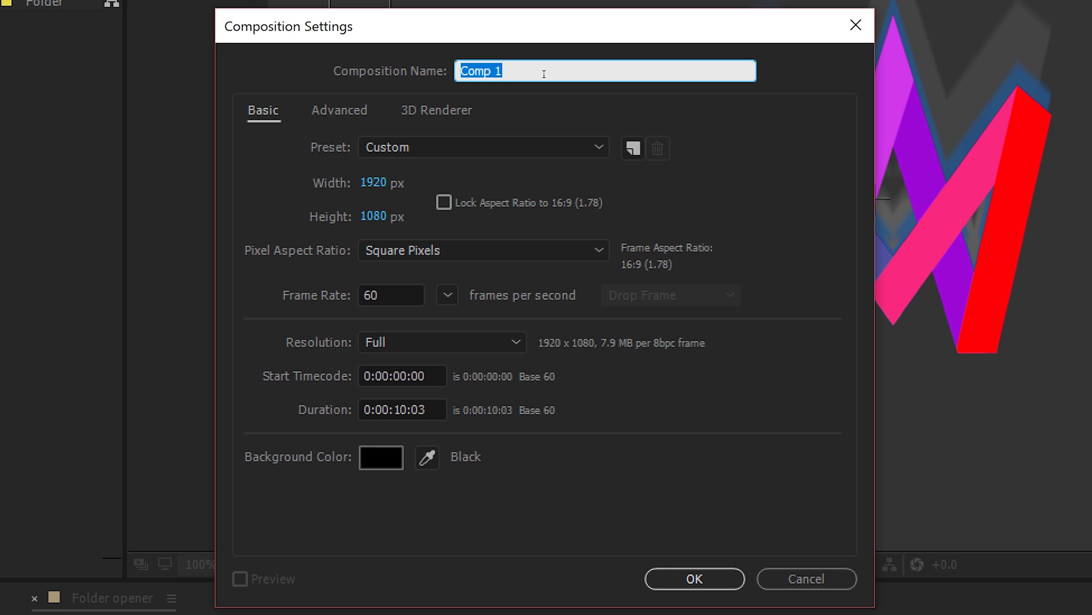
pyautogui.write('Main Co')
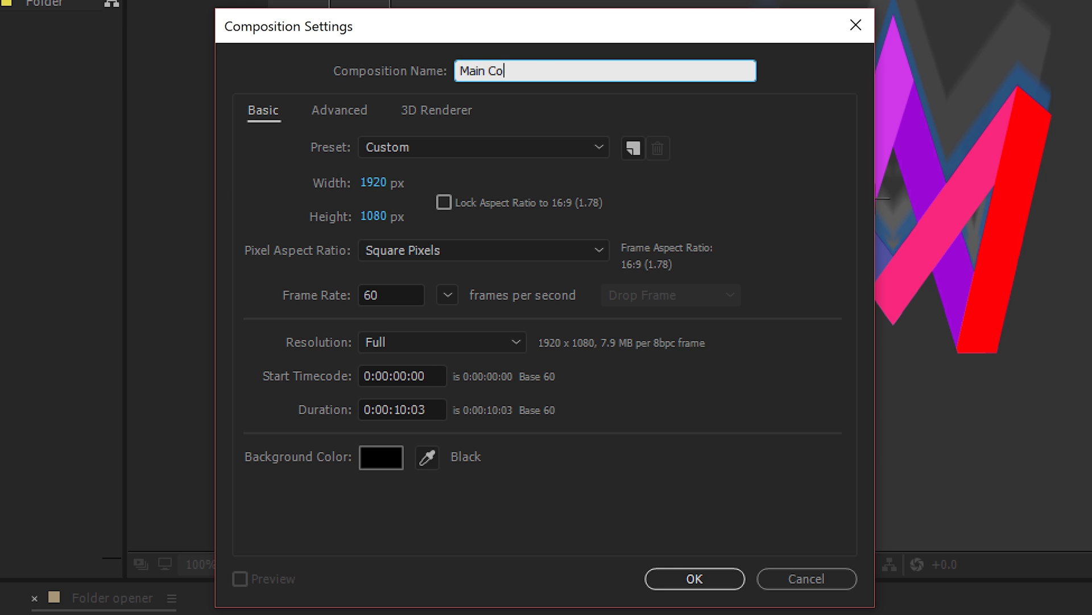
pyautogui.write('mposition')
# Step: Set the new composition's duration to 0:00:10:00 and create it at 1920 x 1080 px, 60 frames per second
pyautogui.click(420, 410)
pyautogui.press('BackSpace')
pyautogui.write('0')
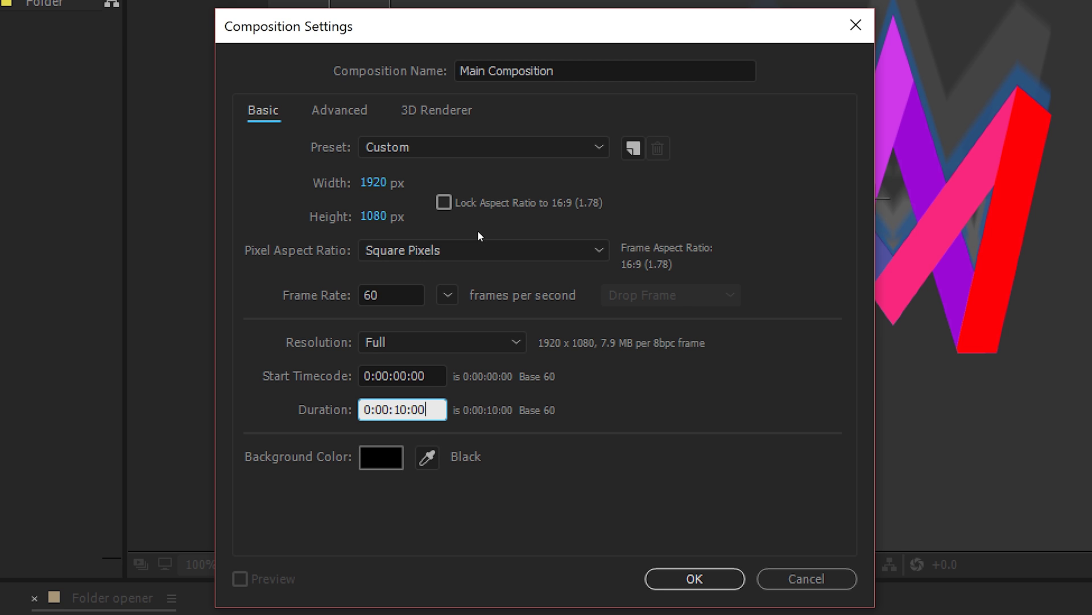
pyautogui.click(475, 248)
pyautogui.click(636, 278)
pyautogui.click(704, 576)
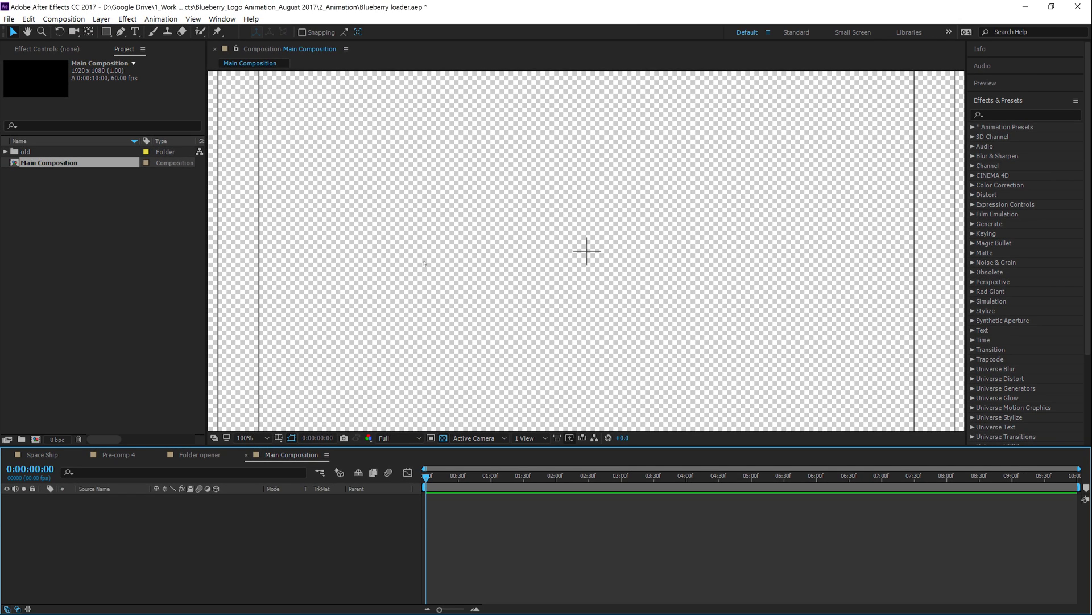
# Step: Turn off the Title/Action Safe overlay for Main Composition
pyautogui.scroll(-1, 465, 252)
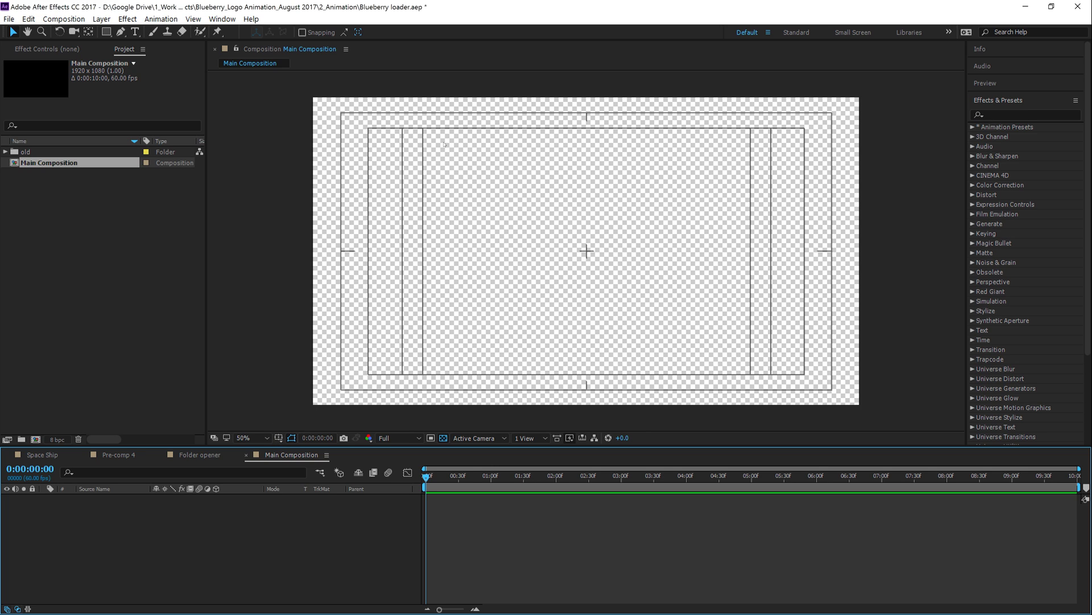
pyautogui.click(279, 438)
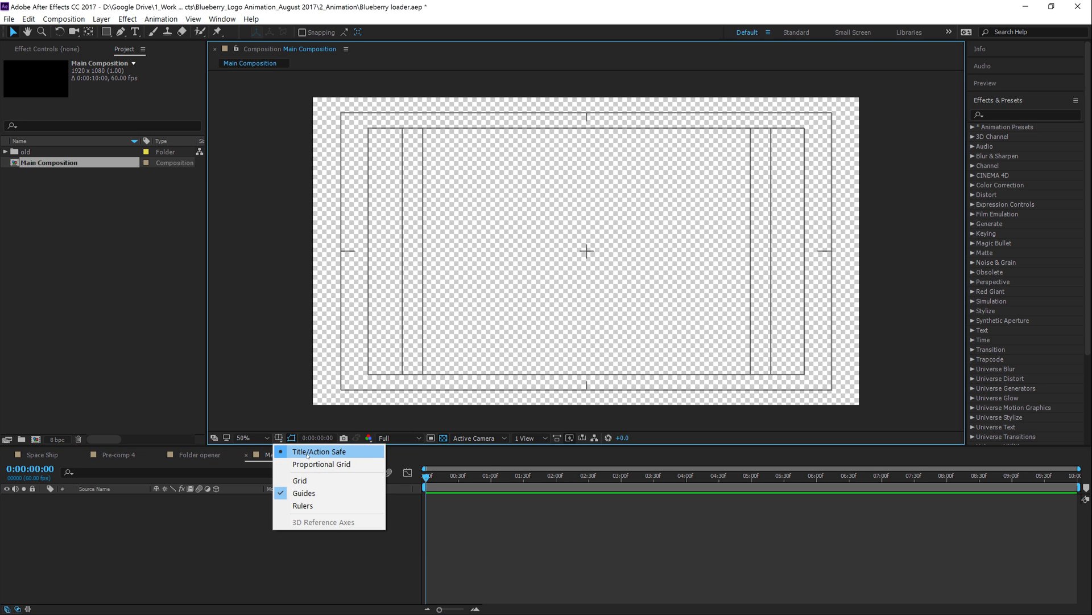
pyautogui.click(308, 454)
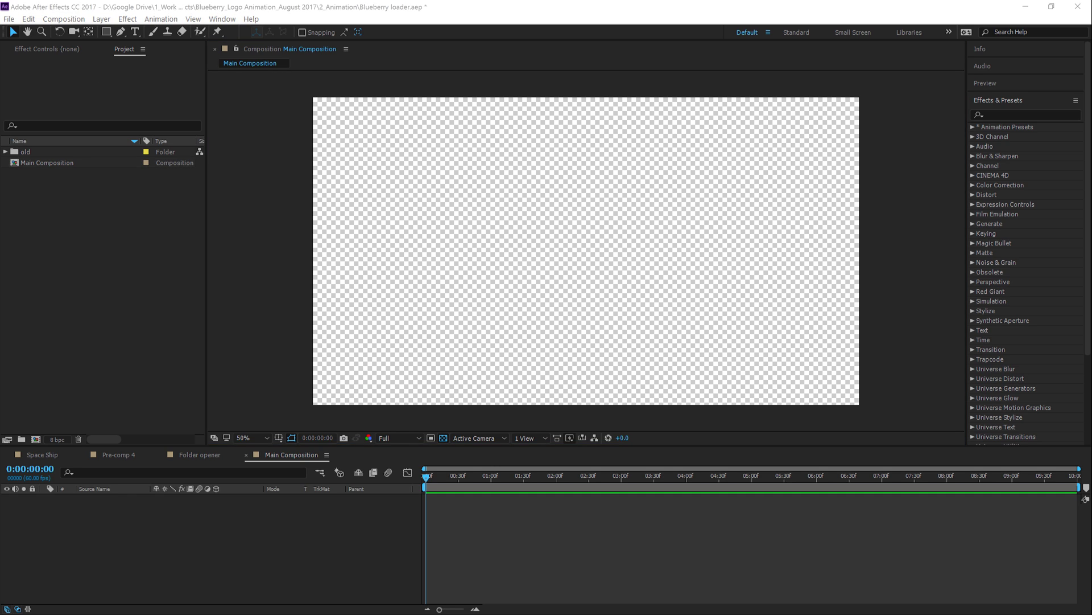
# Step: Import Instagram_logo_2016.svg.png, add it to Main Composition, and scale it down to a small icon centred in the frame
pyautogui.moveTo(0, 424); pyautogui.dragTo(280, 560)
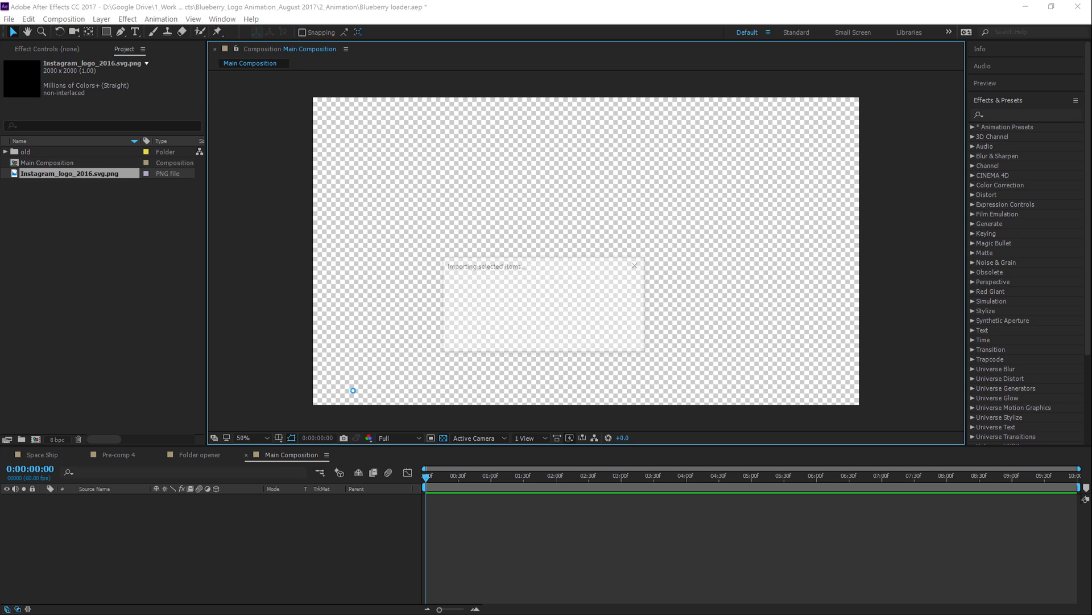
pyautogui.scroll(-2, 450, 299)
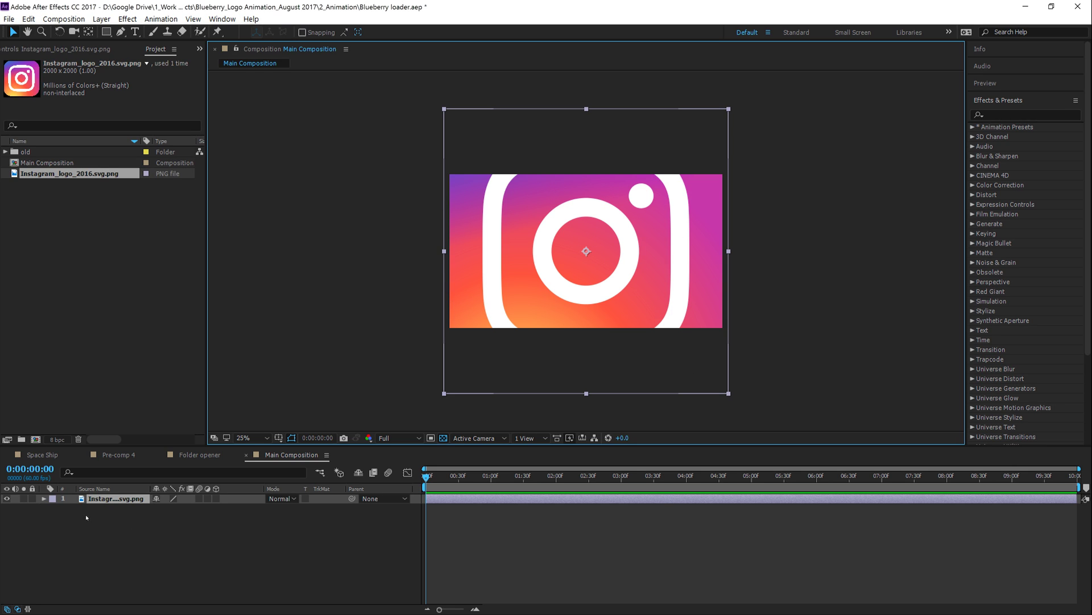
pyautogui.moveTo(729, 394); pyautogui.dragTo(630, 272)
pyautogui.hotkey('ctrl', 'z')
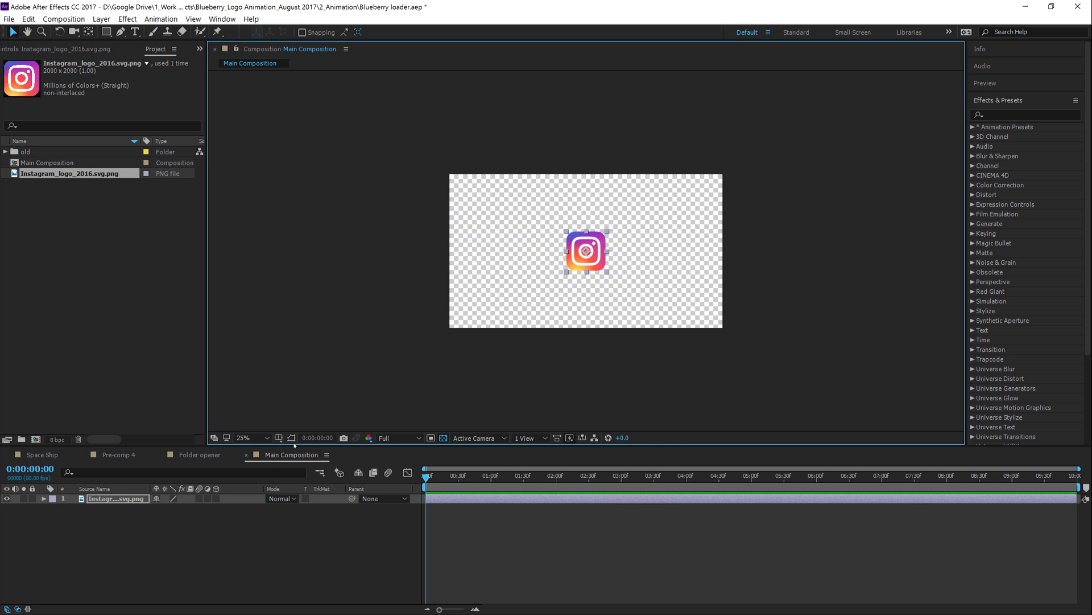
pyautogui.click(599, 367)
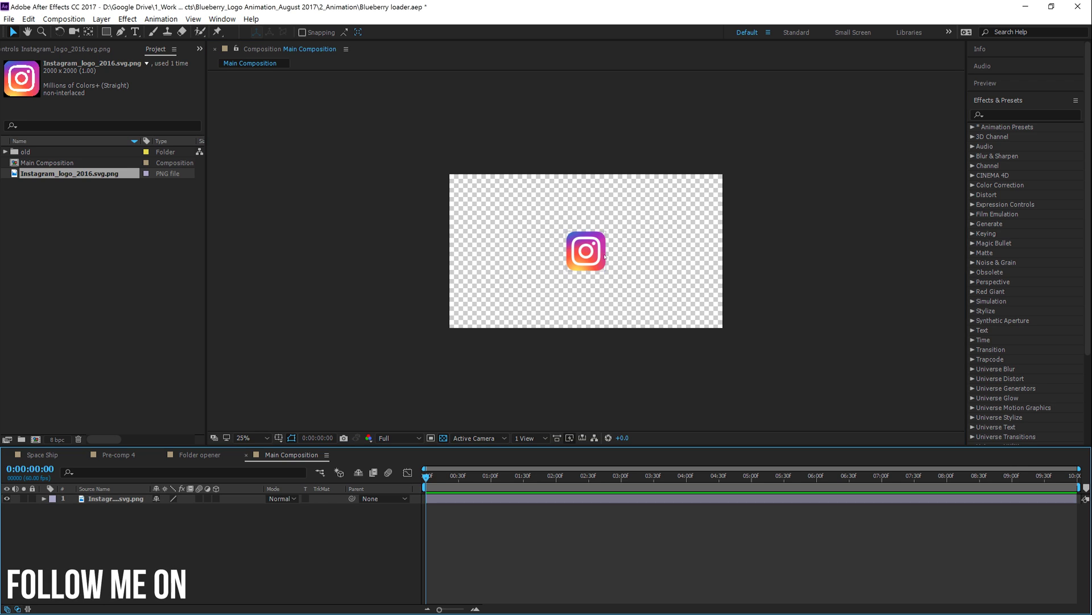
pyautogui.press('.')
pyautogui.click(606, 261)
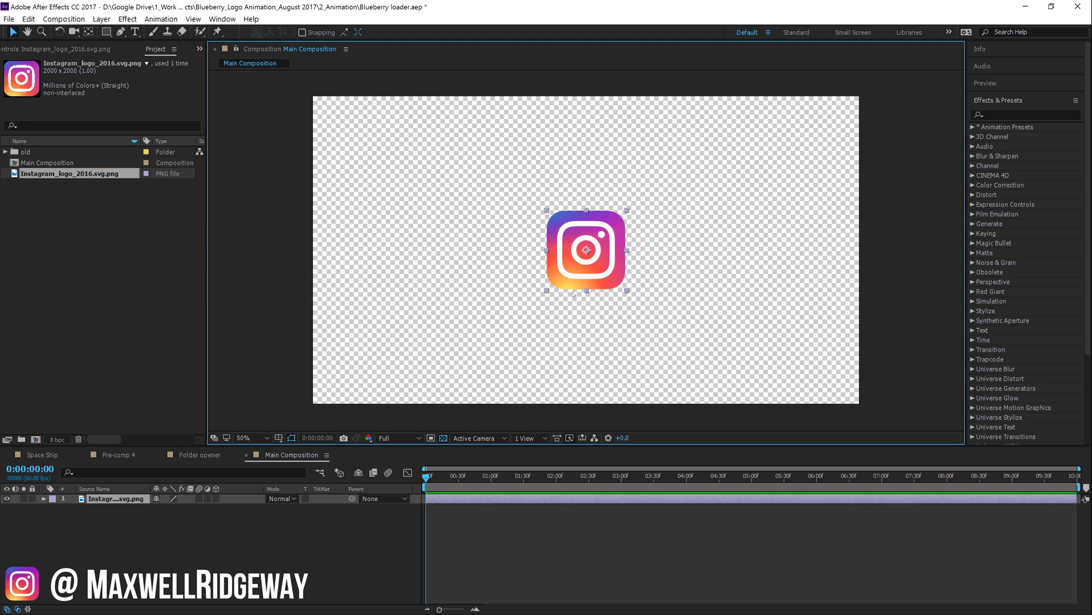
pyautogui.click(87, 551)
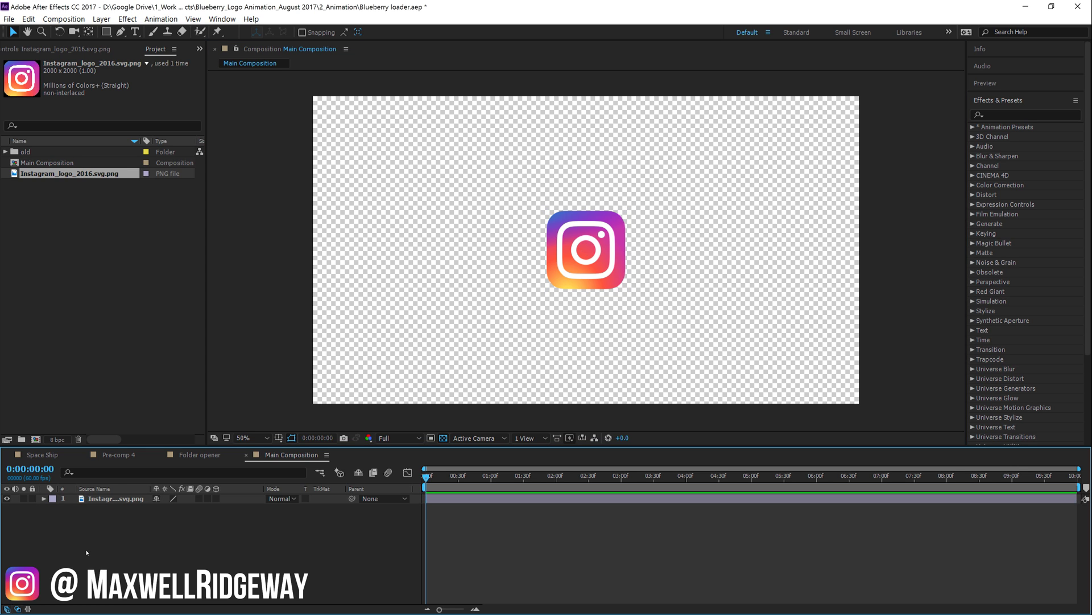
# Step: Pre-compose the Instagram logo layer as Put Logo Here, leaving all attributes in Main Composition
pyautogui.click(103, 499)
pyautogui.rightClick(105, 499)
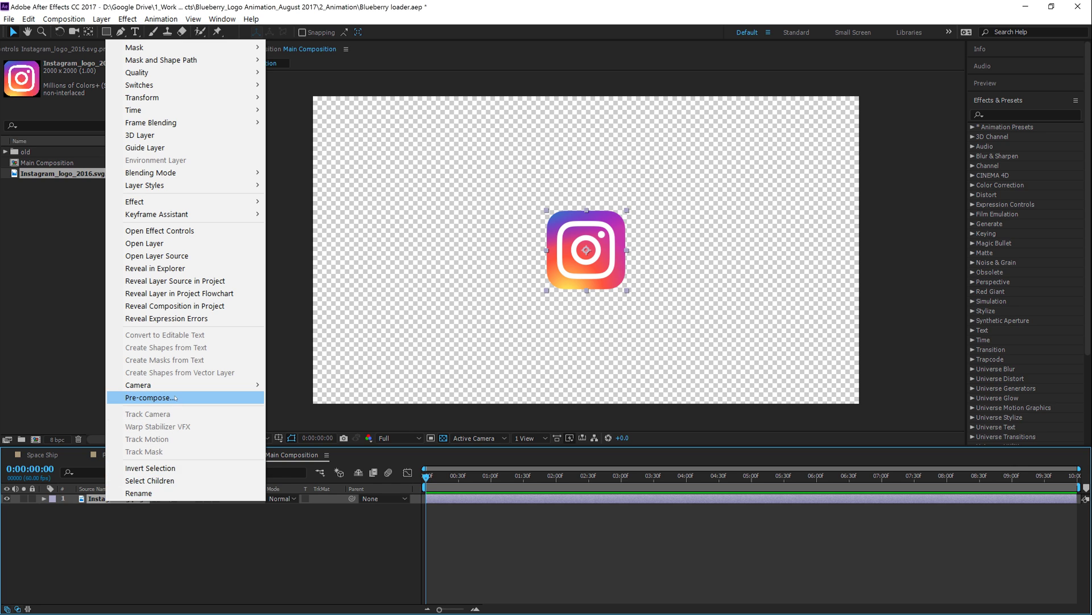
pyautogui.click(165, 397)
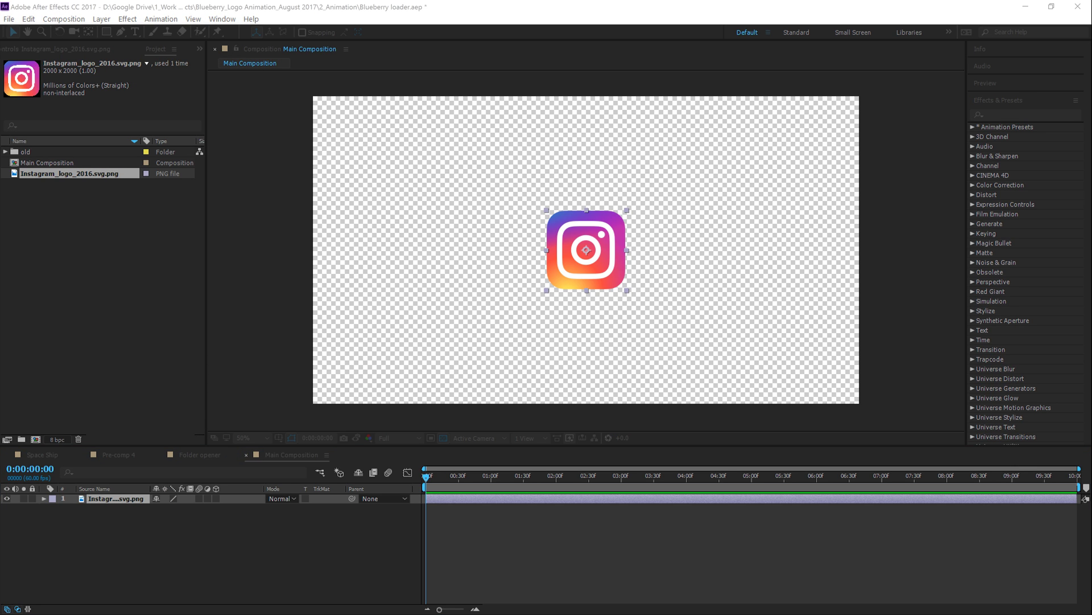
pyautogui.moveTo(692, 334); pyautogui.dragTo(322, 193)
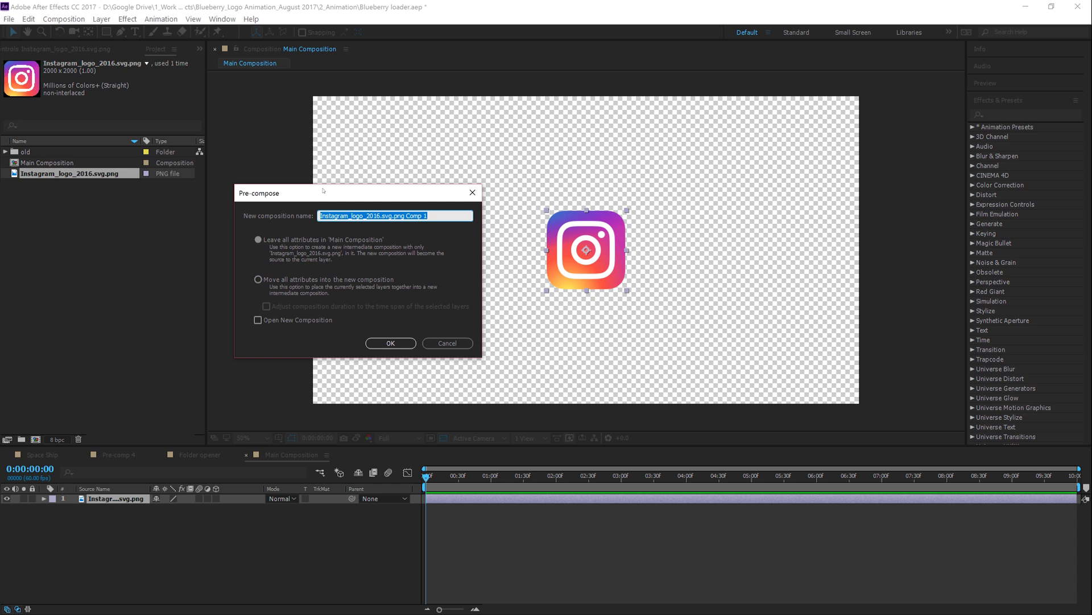
pyautogui.write('Put Logo Here')
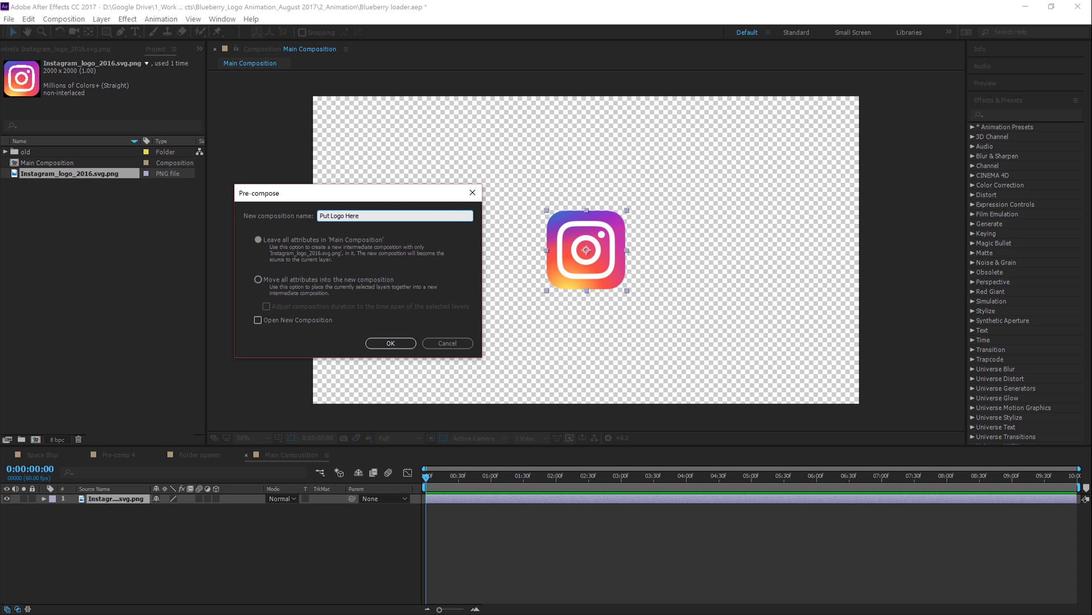
pyautogui.press('Return')
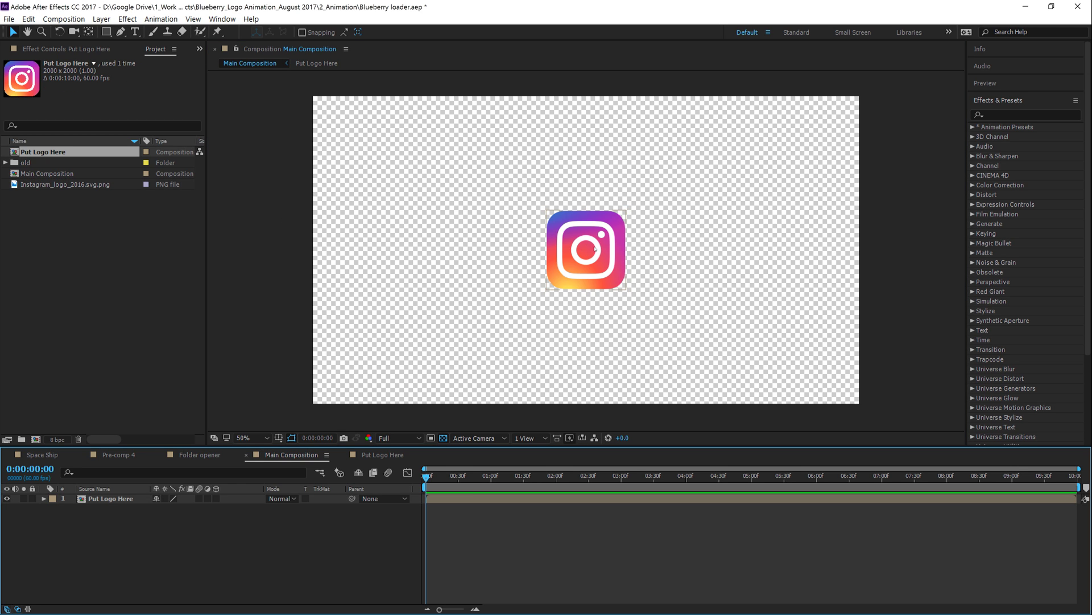
# Step: Resize the Put Logo Here composition to 800 x 800 px and scale the Instagram logo down to fit inside it
pyautogui.click(583, 253)
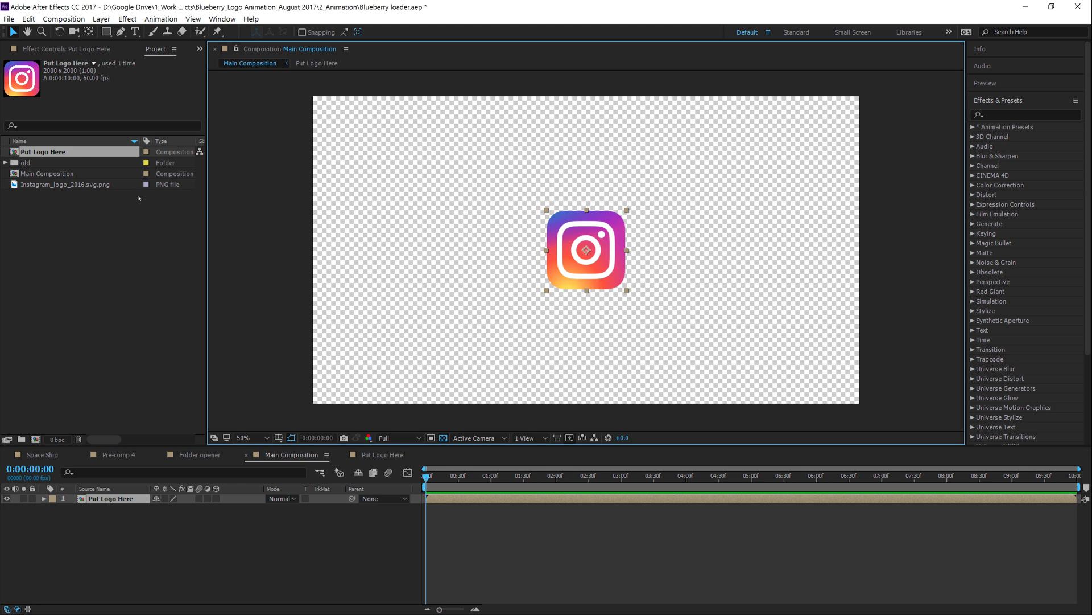
pyautogui.doubleClick(36, 152)
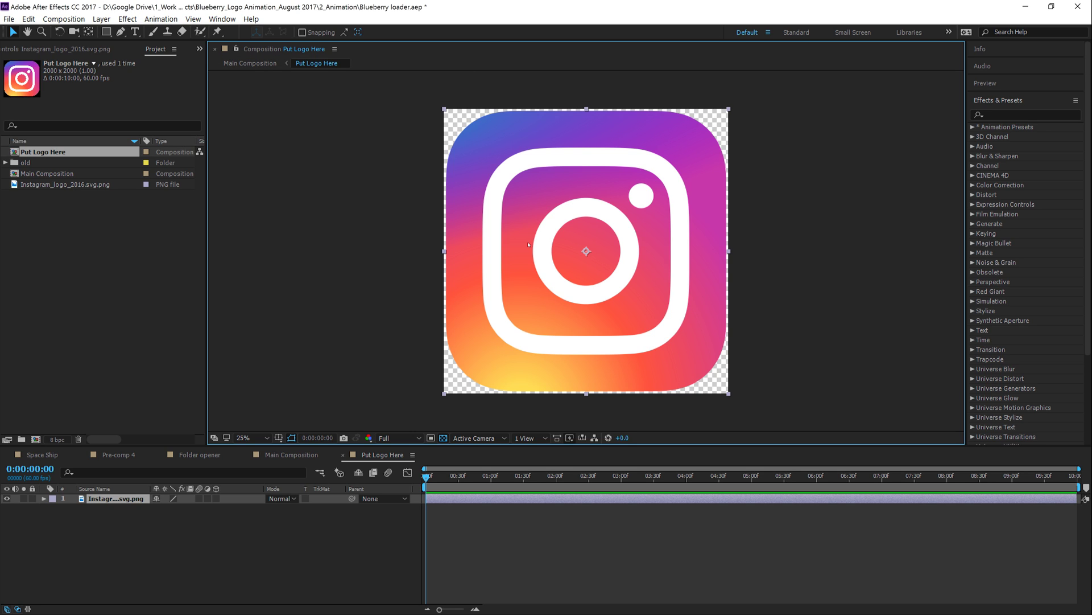
pyautogui.click(144, 524)
pyautogui.click(116, 499)
pyautogui.click(64, 19)
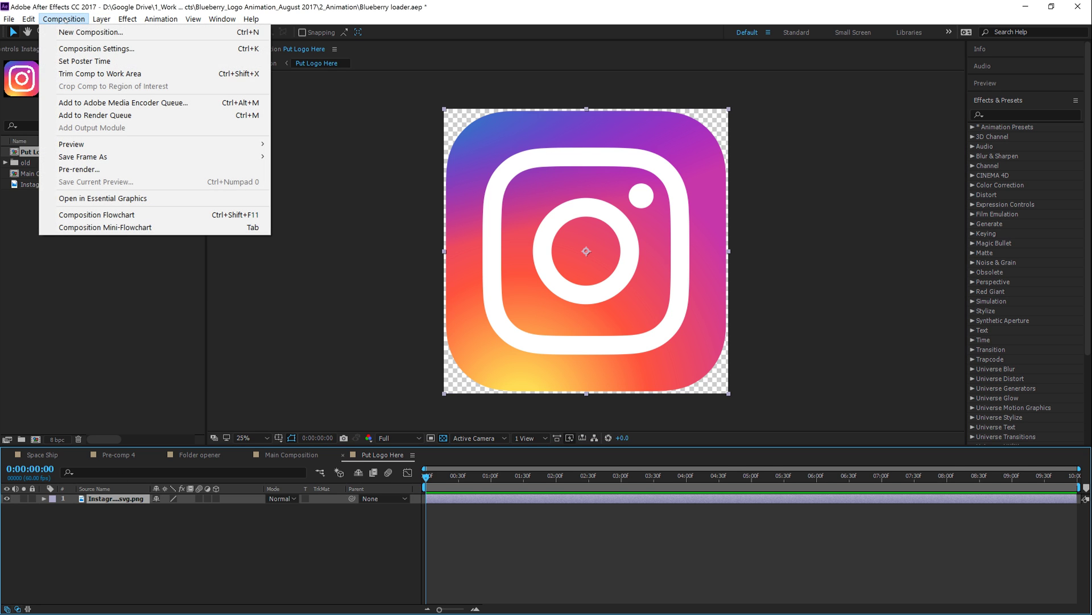
pyautogui.click(96, 48)
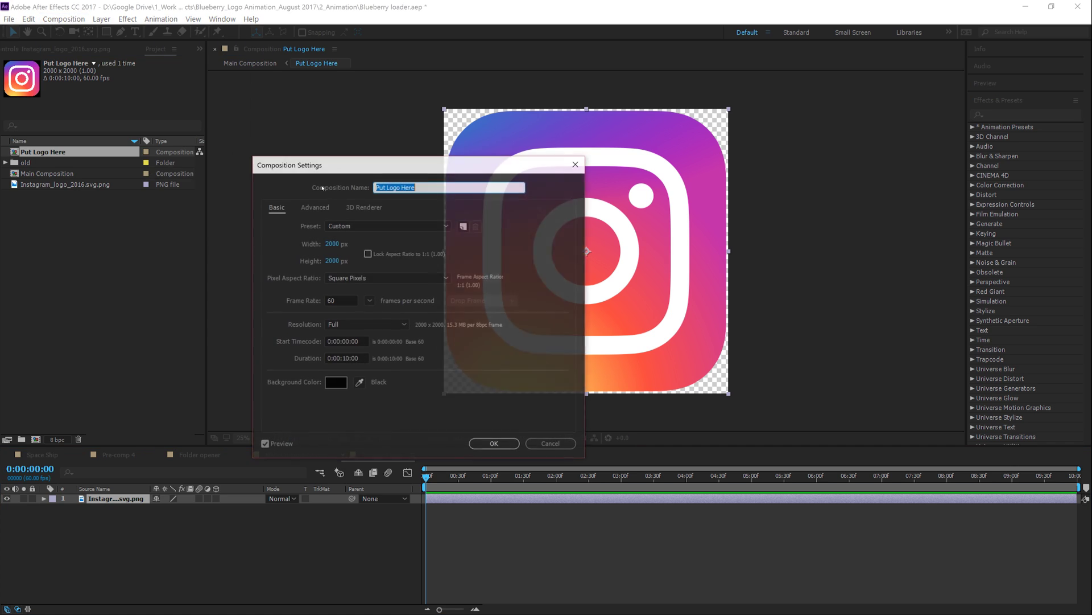
pyautogui.click(333, 244)
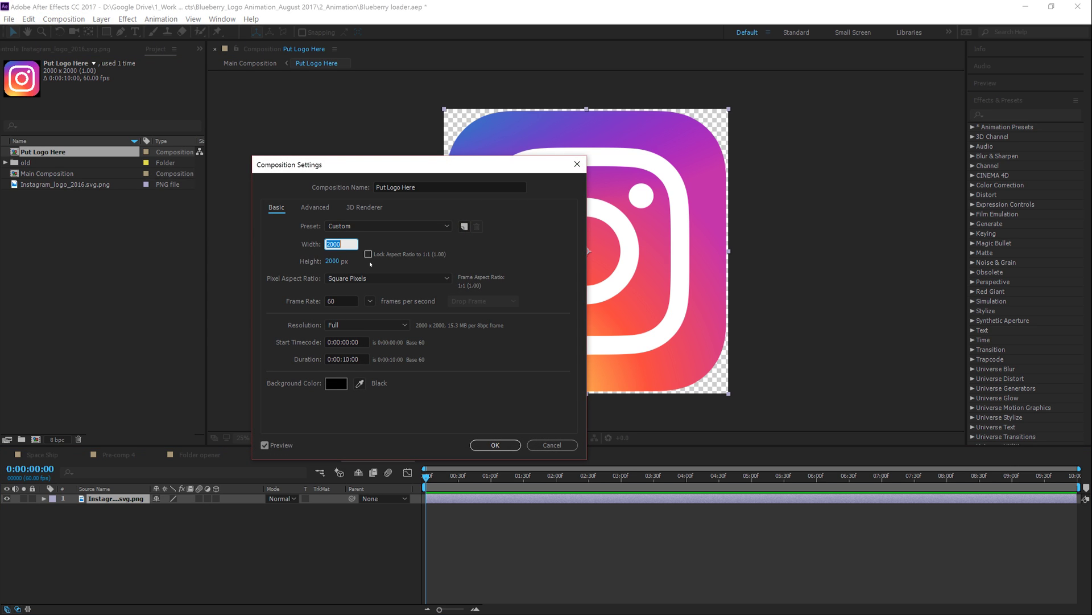
pyautogui.write('800')
pyautogui.press('Tab')
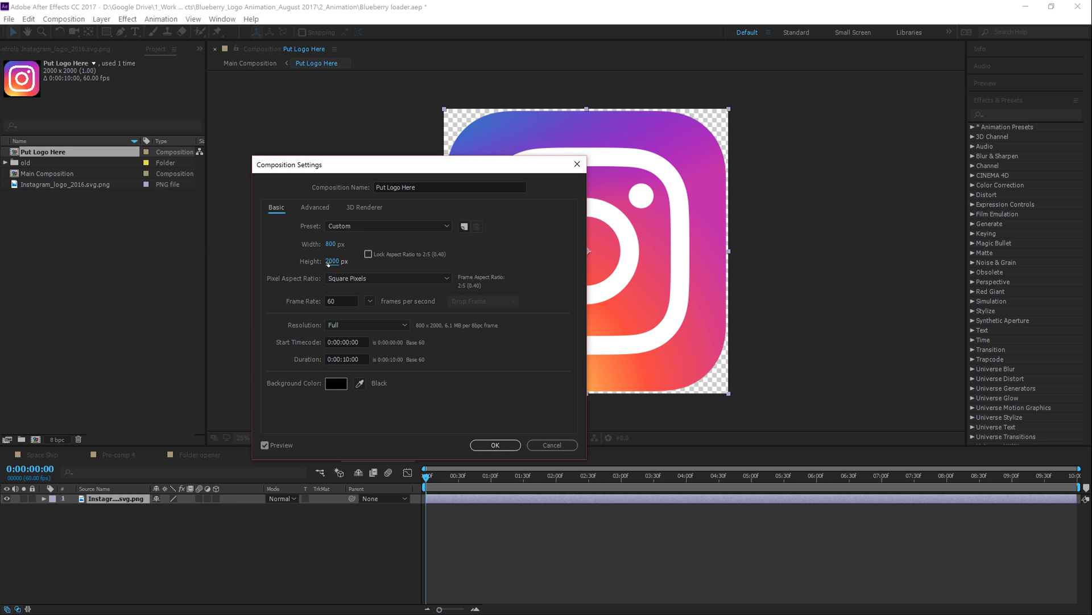
pyautogui.write('800')
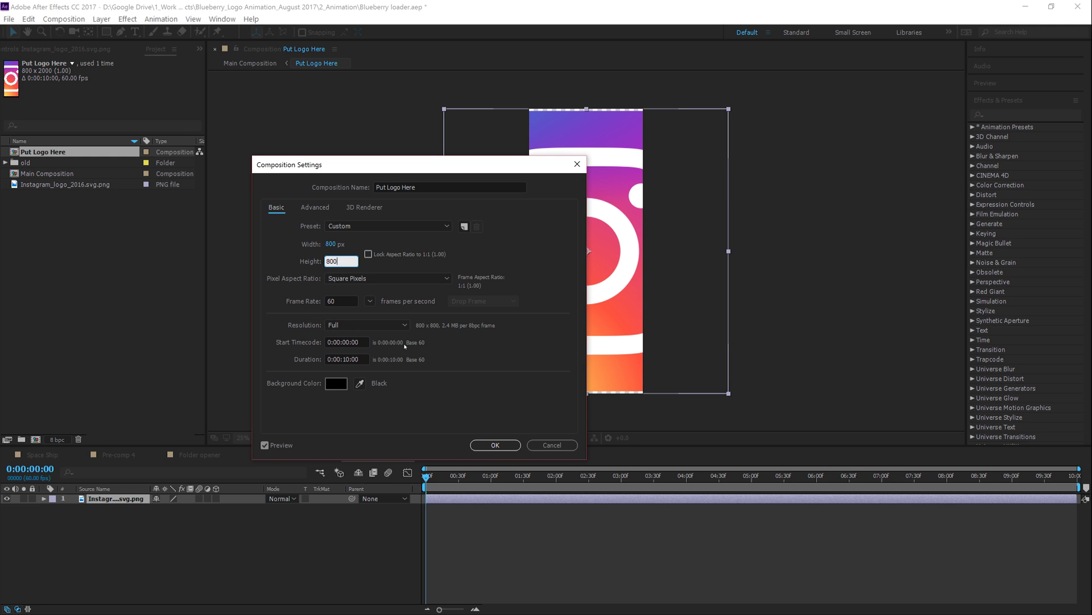
pyautogui.click(512, 445)
pyautogui.click(734, 369)
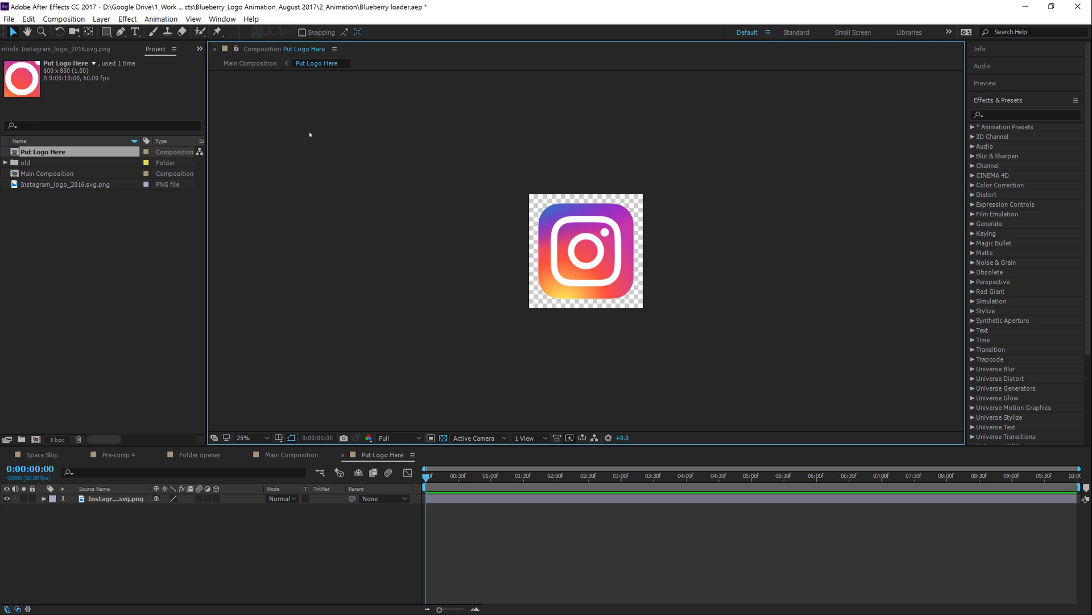
# Step: Set the scale of the Put Logo Here layer in Main Composition to 100%
pyautogui.click(254, 64)
pyautogui.click(310, 64)
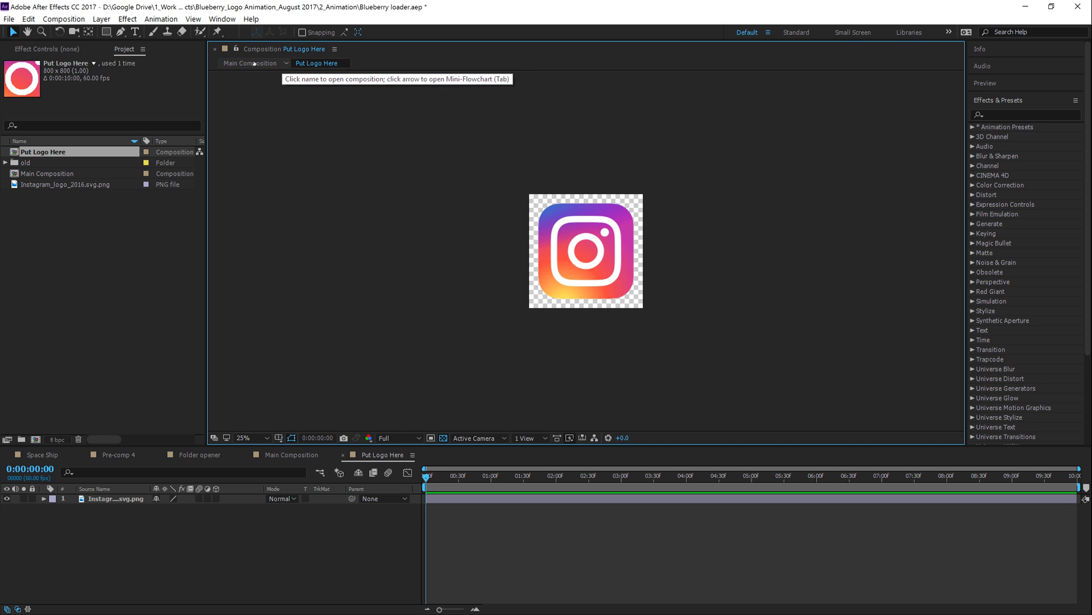
pyautogui.click(256, 64)
pyautogui.press('s')
pyautogui.press('s')
pyautogui.click(185, 508)
pyautogui.write('100')
pyautogui.press('Return')
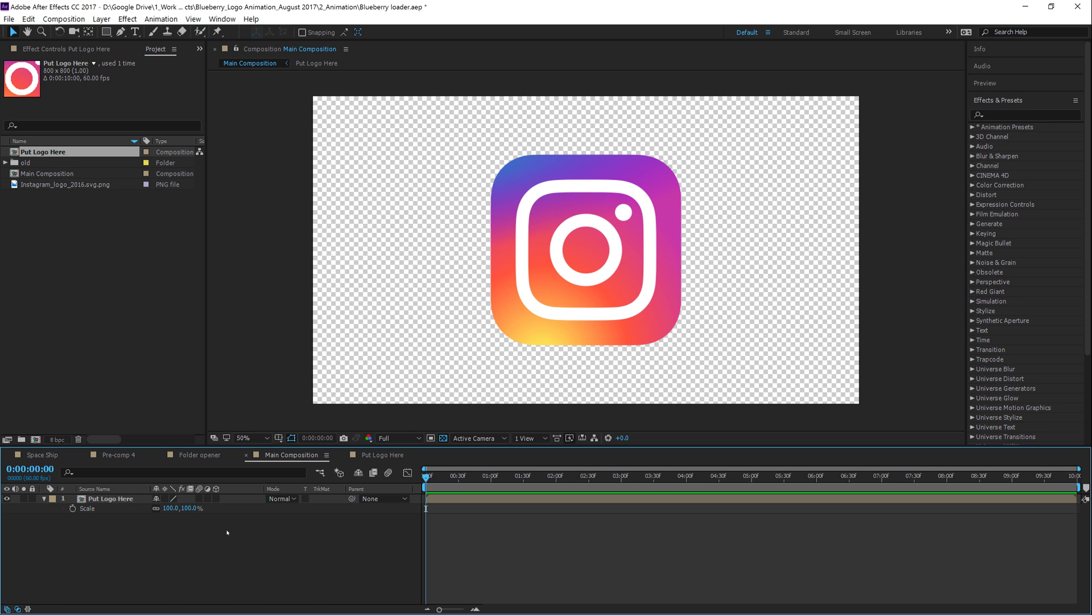
pyautogui.click(659, 360)
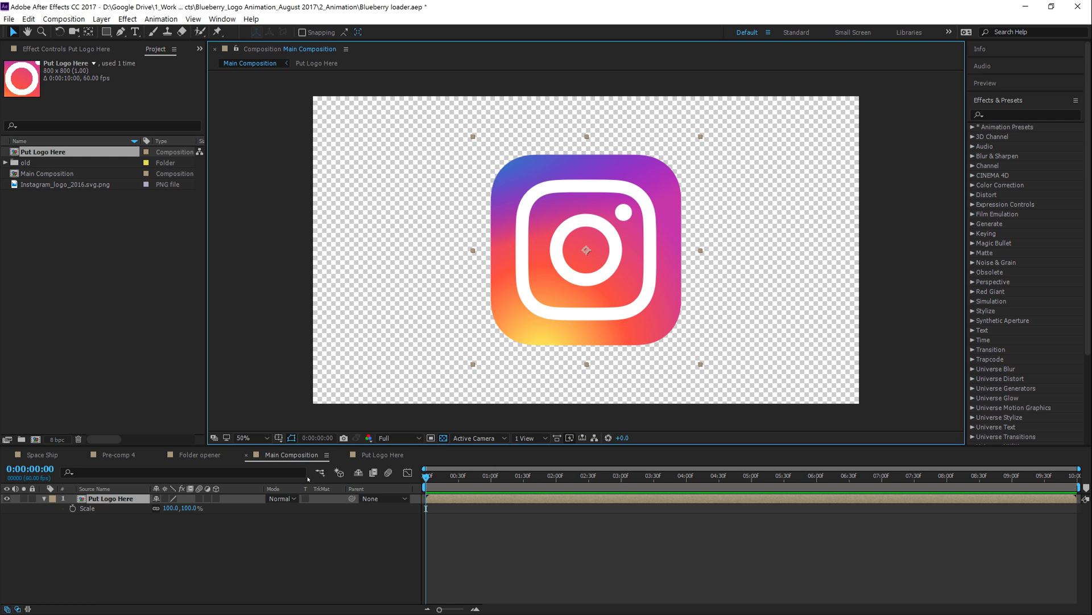
# Step: Resize the Put Logo Here composition to 500 x 500 px, scale the Instagram logo to fit, and return to Main Composition
pyautogui.click(316, 63)
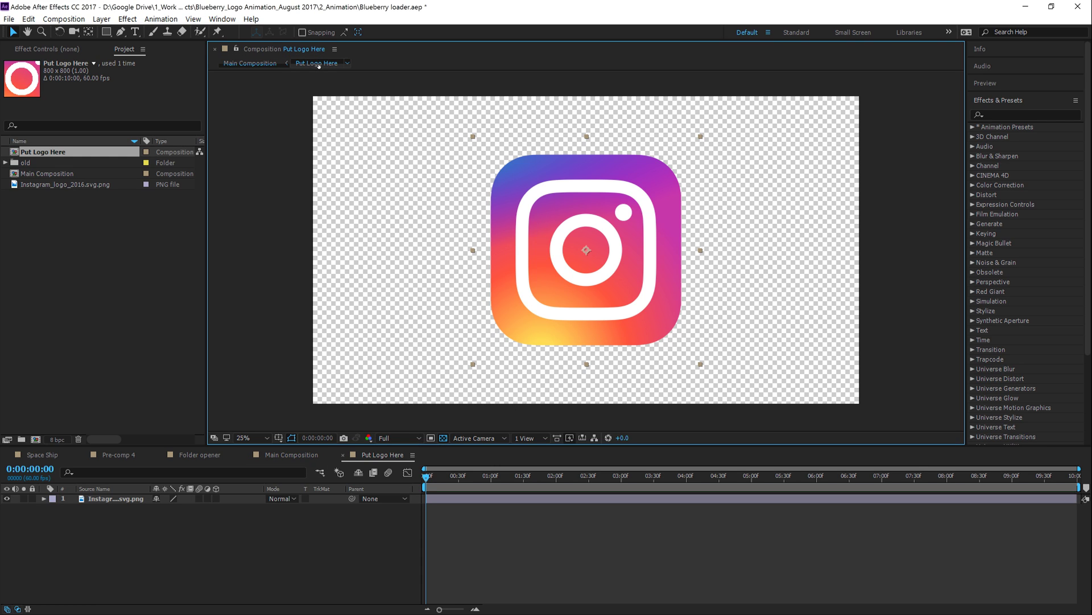
pyautogui.click(59, 19)
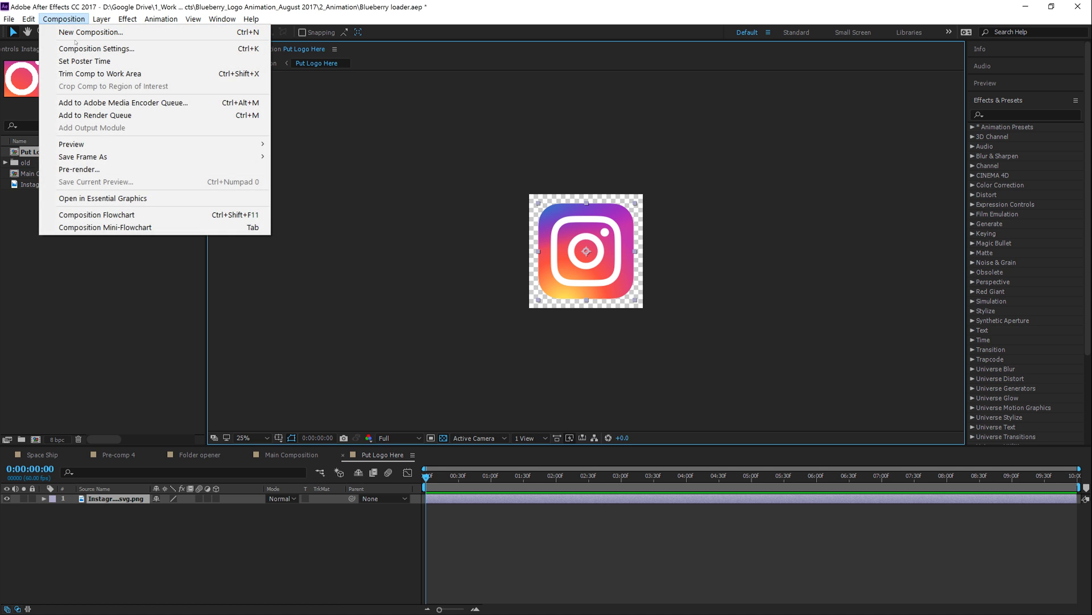
pyautogui.click(97, 48)
pyautogui.click(338, 244)
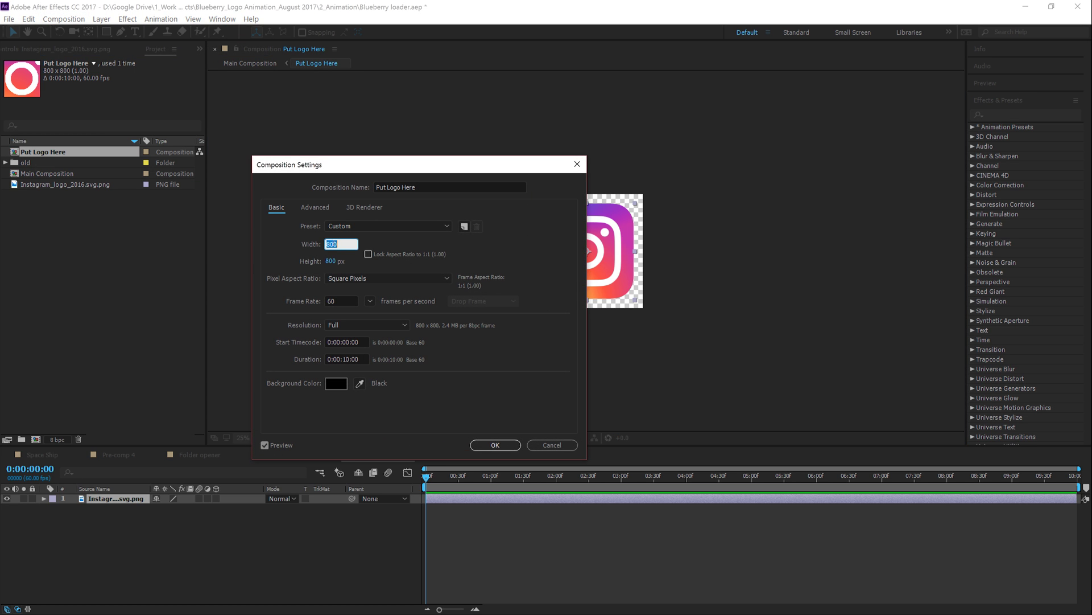
pyautogui.write('500')
pyautogui.press('Tab')
pyautogui.write('500')
pyautogui.click(495, 445)
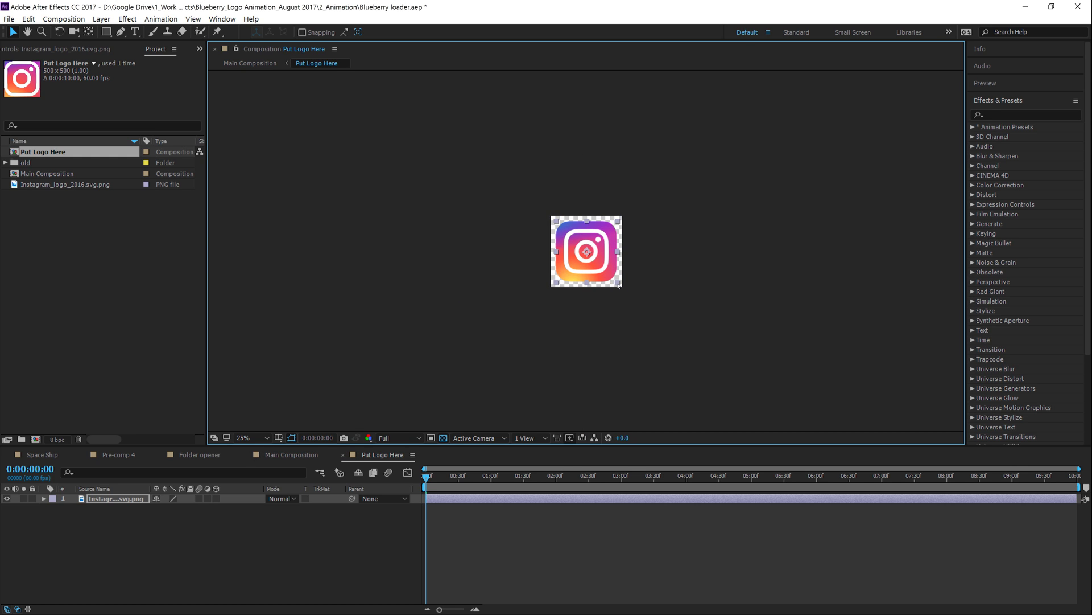
pyautogui.click(685, 289)
pyautogui.click(255, 63)
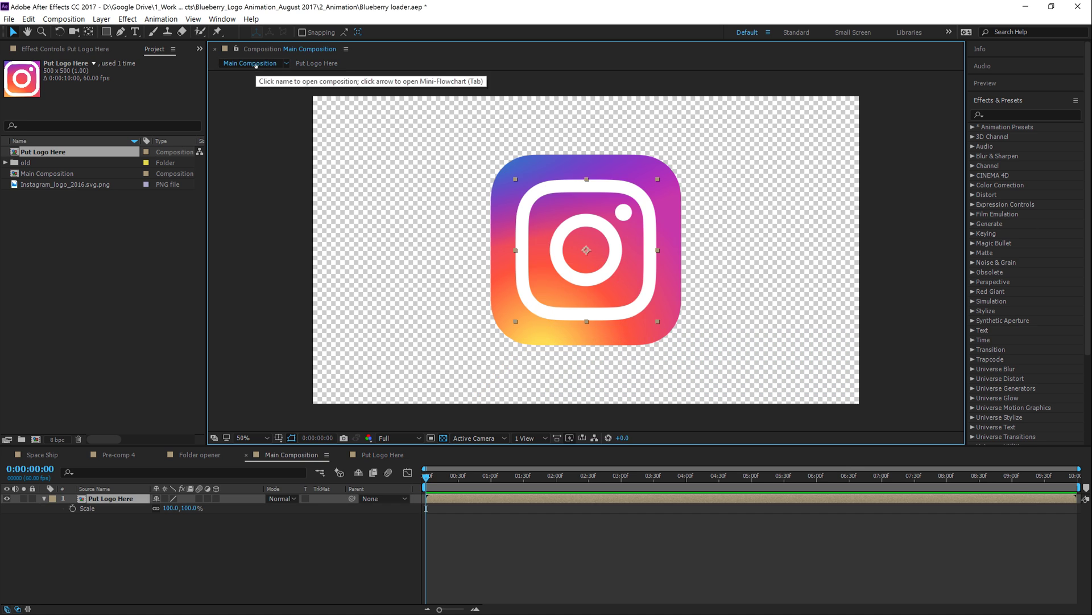
# Step: Collapse the Scale property of the Put Logo Here layer in Main Composition and leave the layer selected
pyautogui.click(71, 588)
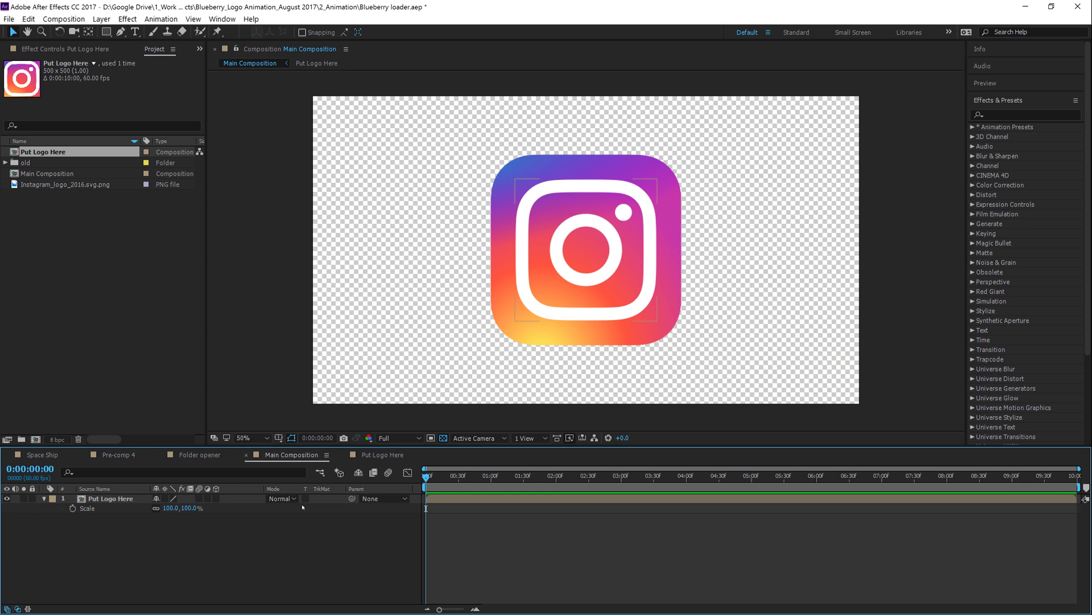
pyautogui.moveTo(541, 476); pyautogui.dragTo(488, 485)
pyautogui.press('Home')
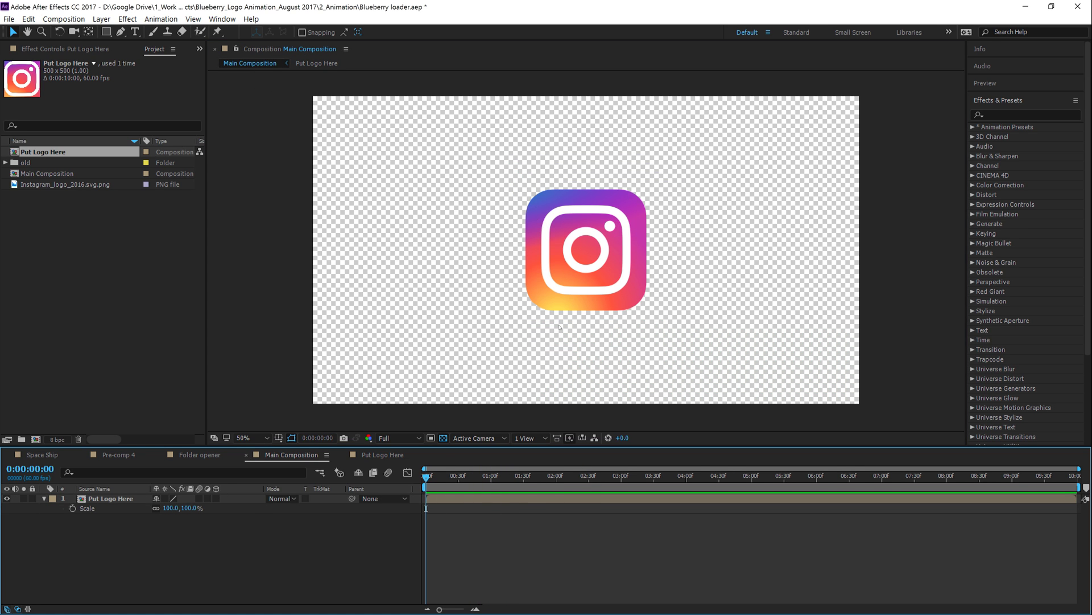
pyautogui.click(569, 294)
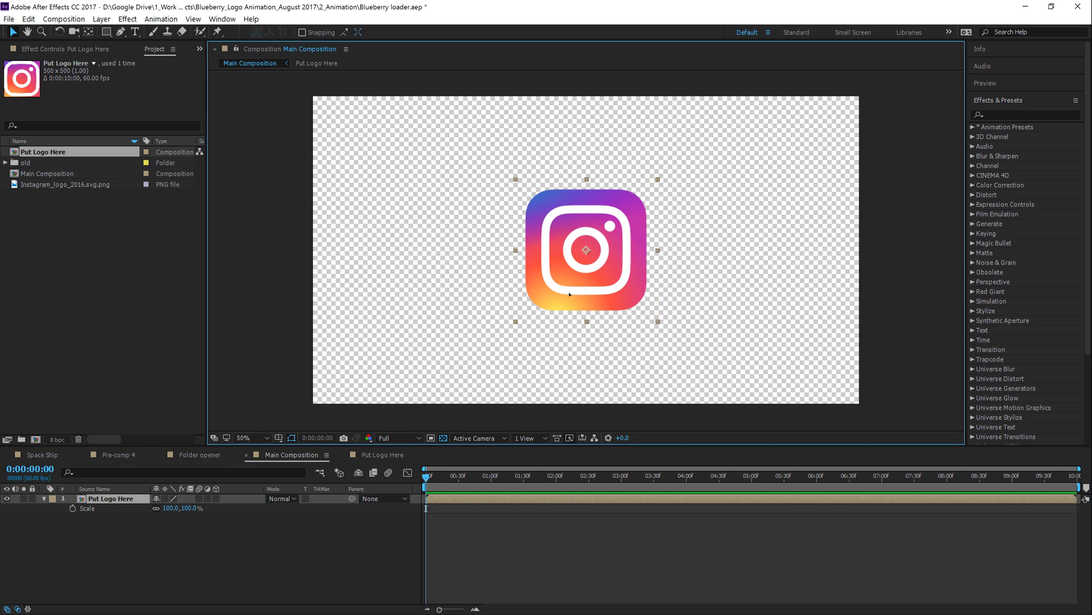
pyautogui.click(184, 531)
pyautogui.click(91, 499)
pyautogui.press('s')
pyautogui.click(118, 554)
pyautogui.hotkey('ctrl', 'a')
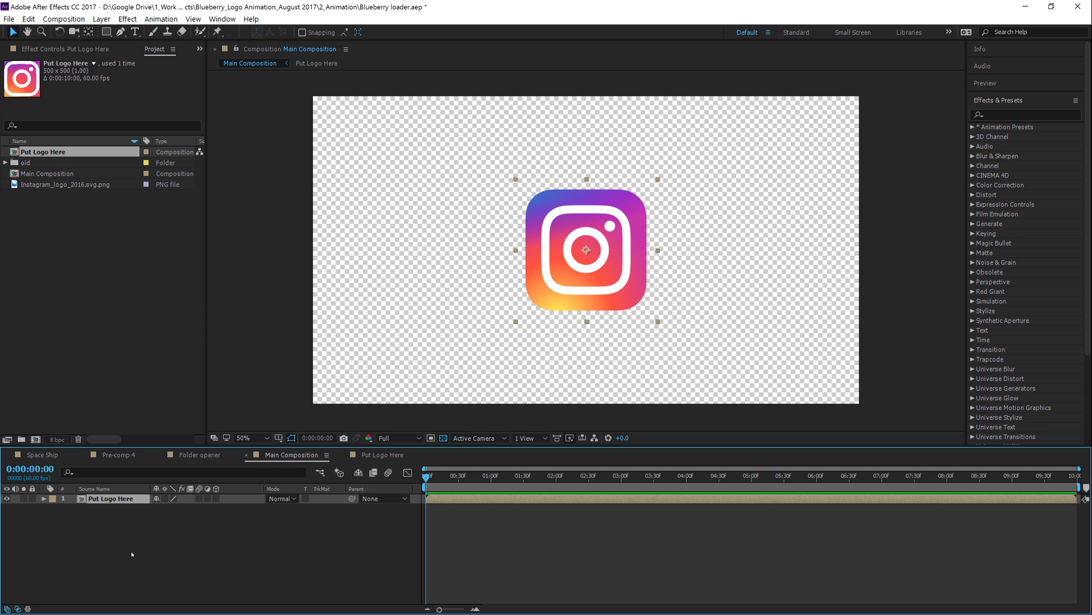
# Step: Duplicate the Put Logo Here layer six times to make a stack of seven identical layers
pyautogui.hotkey('ctrl', 'd')
pyautogui.hotkey('ctrl', 'd')
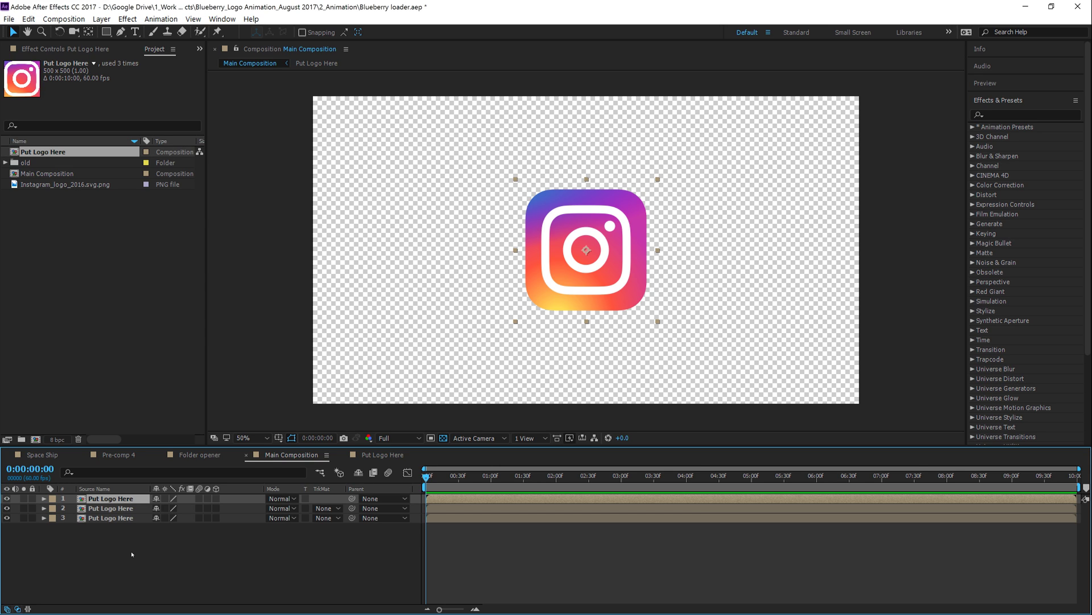
pyautogui.hotkey('ctrl', 'd')
pyautogui.hotkey('ctrl', 'd')
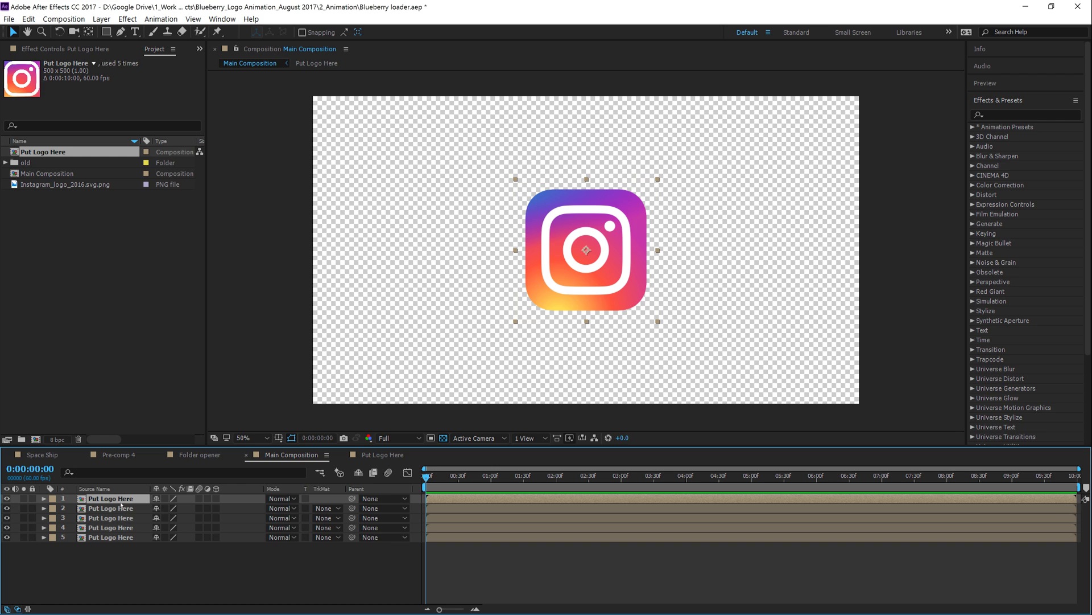
pyautogui.hotkey('ctrl', 'd')
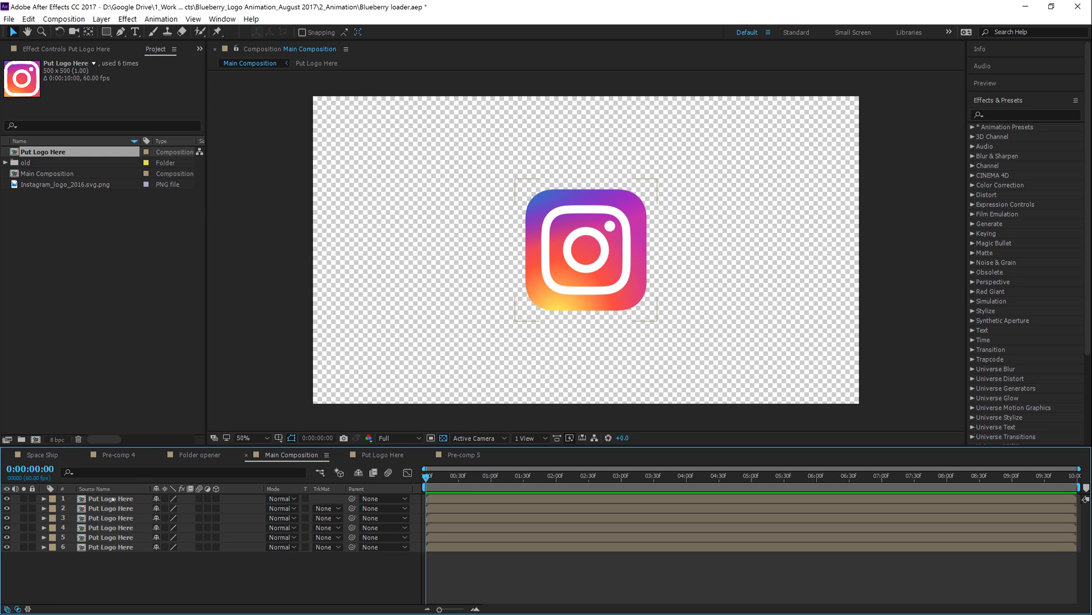
pyautogui.click(117, 499)
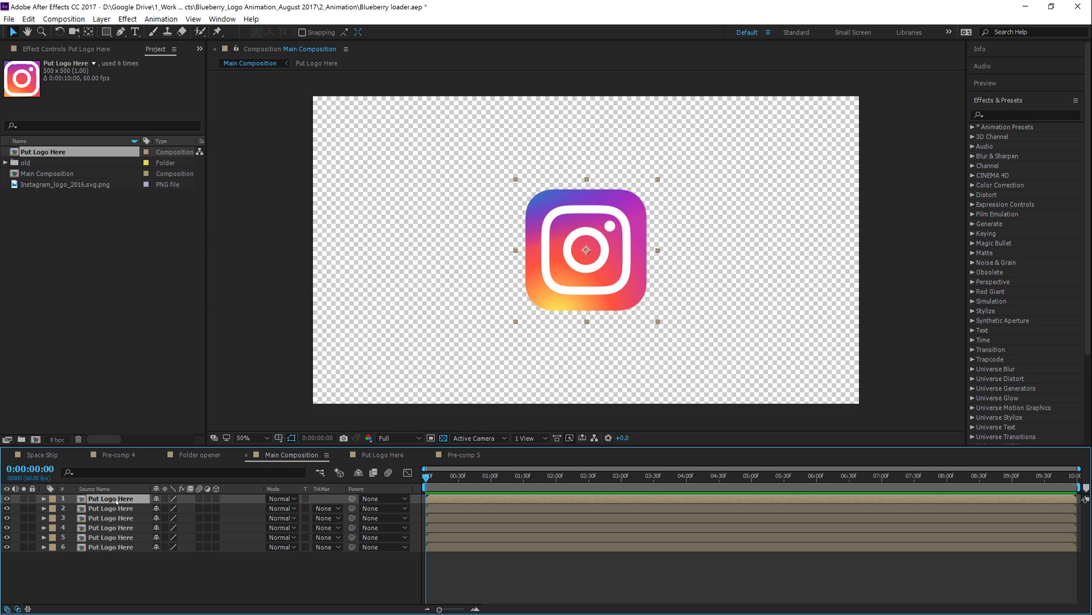
pyautogui.hotkey('ctrl', 'd')
pyautogui.click(111, 563)
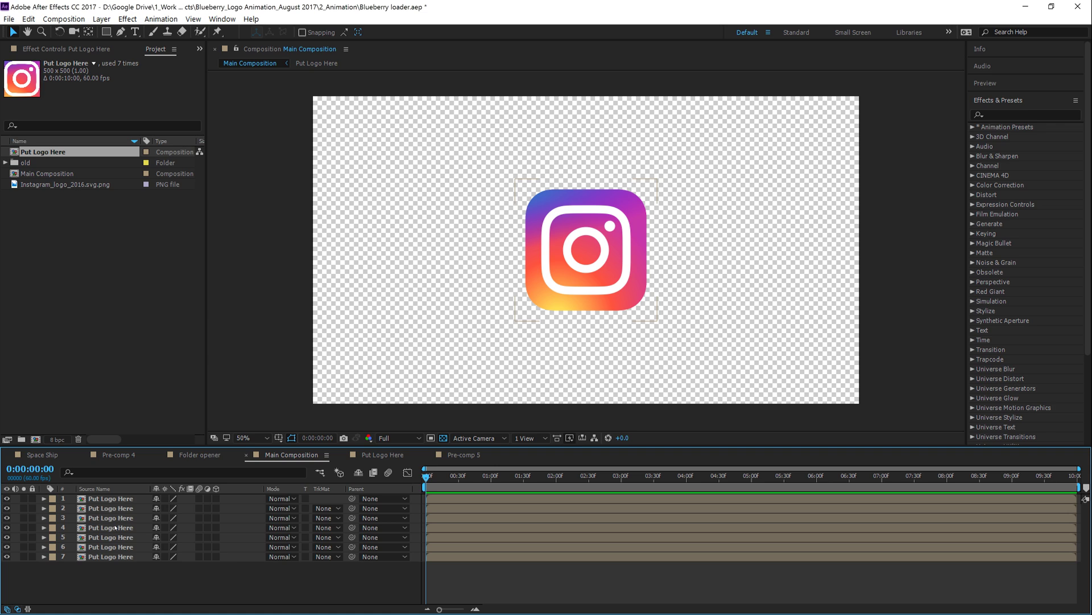
pyautogui.click(109, 499)
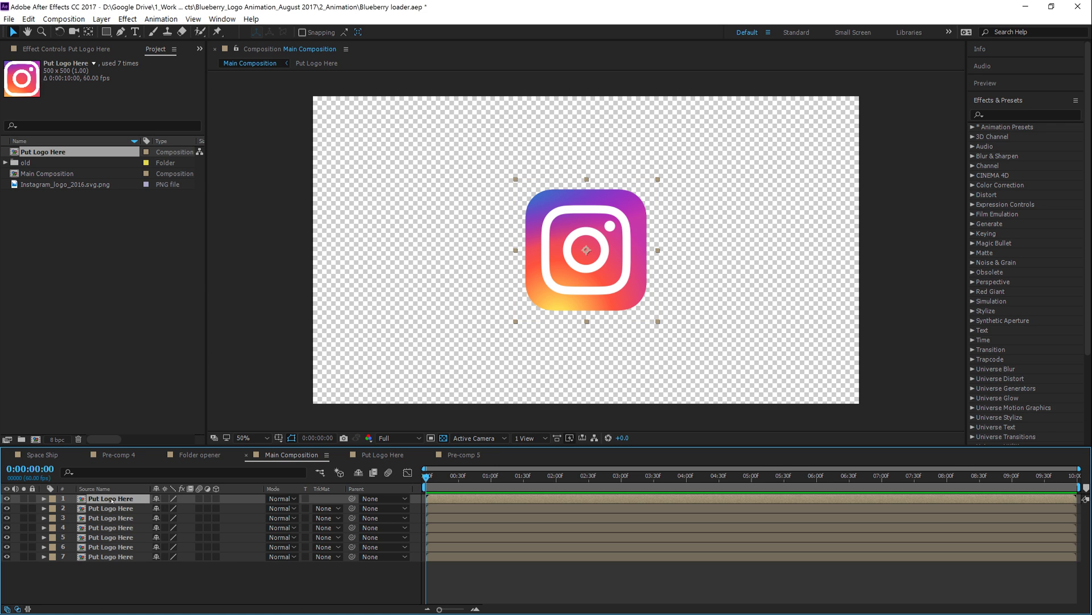
pyautogui.click(117, 570)
# Step: Draw a closed Pen tool mask around the logo's upper-left corner on layer 1
pyautogui.click(120, 498)
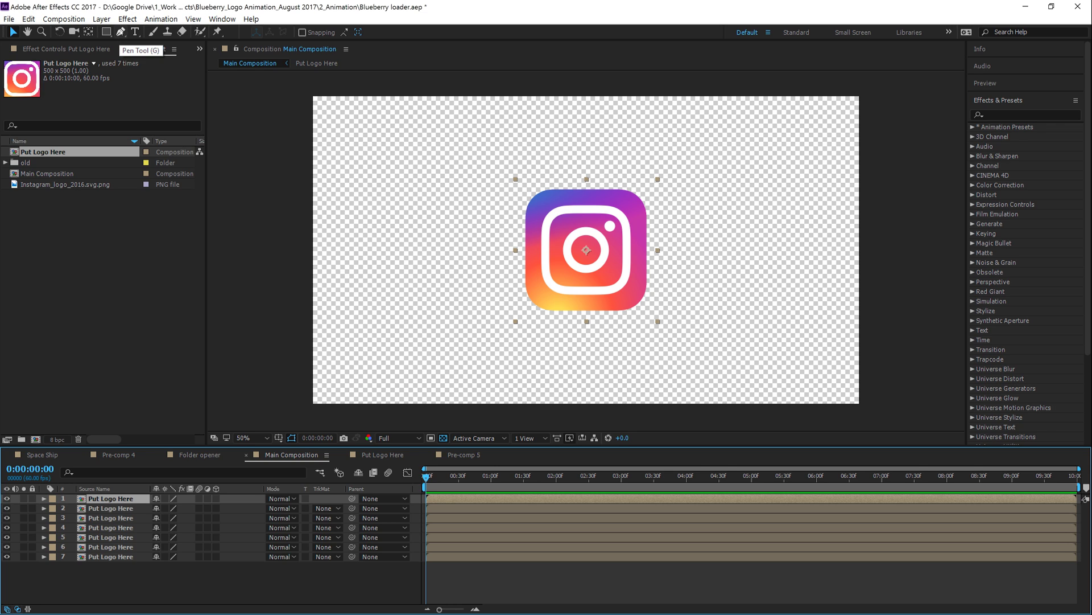
pyautogui.click(121, 32)
pyautogui.click(568, 172)
pyautogui.click(580, 216)
pyautogui.click(561, 238)
pyautogui.click(510, 255)
pyautogui.click(502, 195)
pyautogui.click(542, 169)
pyautogui.click(568, 173)
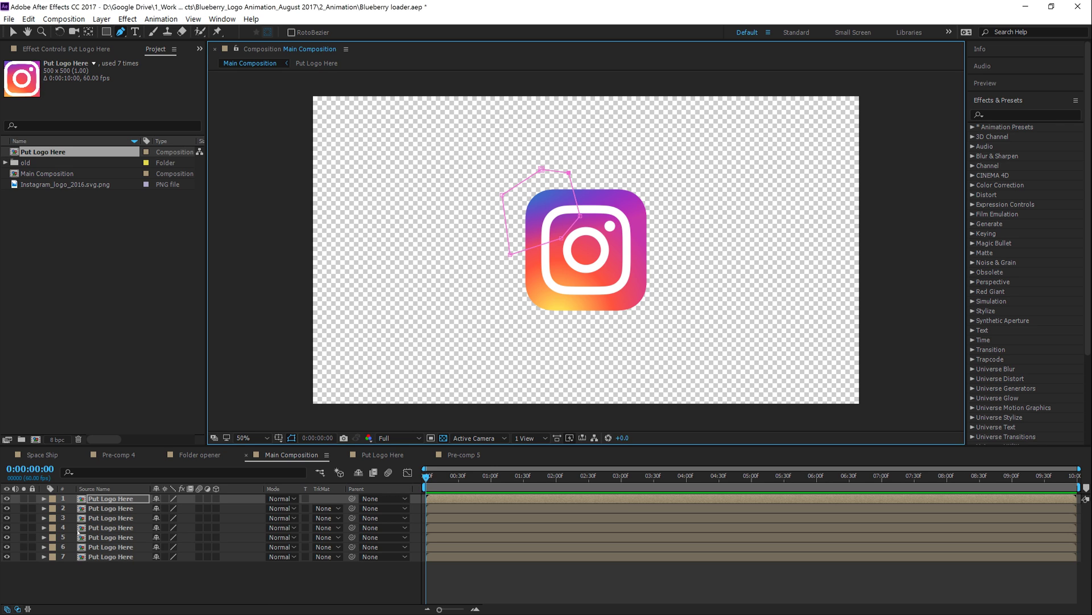
# Step: Draw a closed Pen tool mask around the logo's top-middle piece on layer 2
pyautogui.click(118, 508)
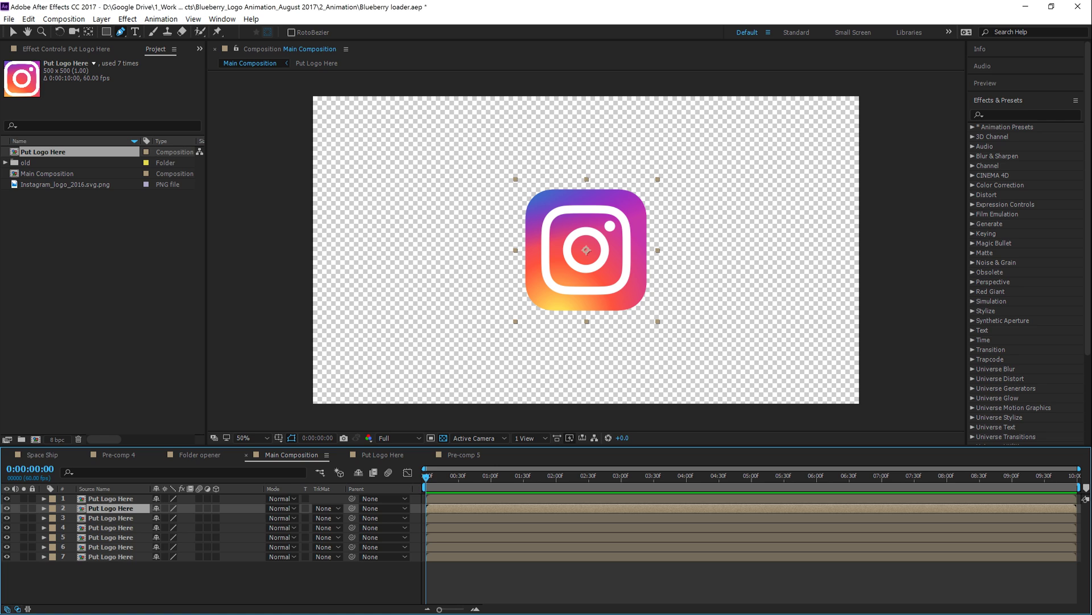
pyautogui.click(578, 172)
pyautogui.click(568, 197)
pyautogui.click(569, 226)
pyautogui.moveTo(579, 243); pyautogui.dragTo(591, 241)
pyautogui.click(606, 233)
pyautogui.click(621, 211)
pyautogui.click(616, 181)
pyautogui.click(598, 167)
pyautogui.click(578, 172)
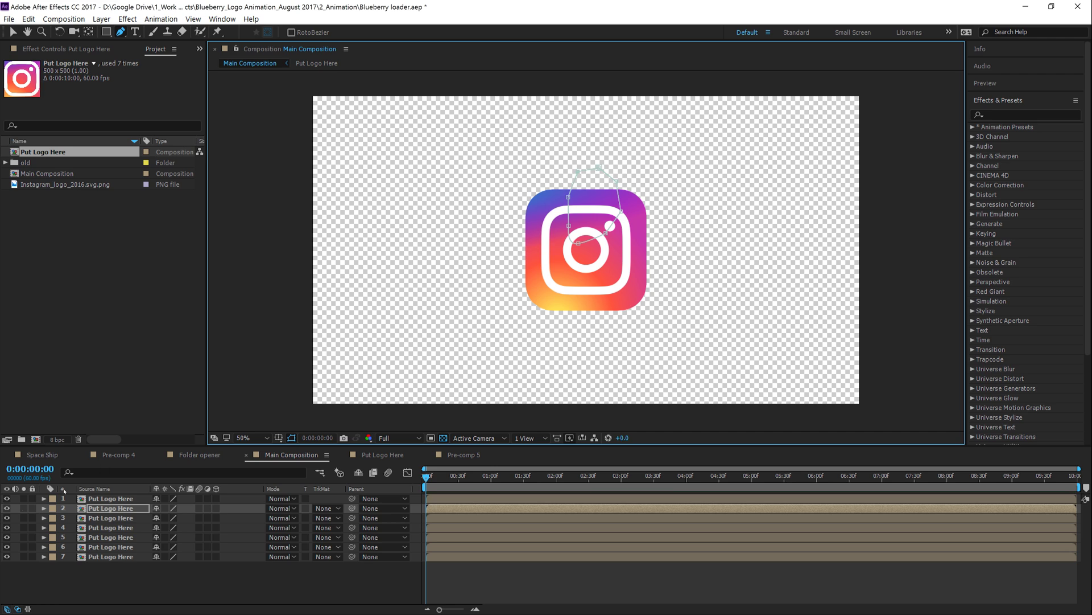
# Step: Draw a closed Pen tool mask along the logo's right side on layer 3
pyautogui.click(117, 518)
pyautogui.click(625, 178)
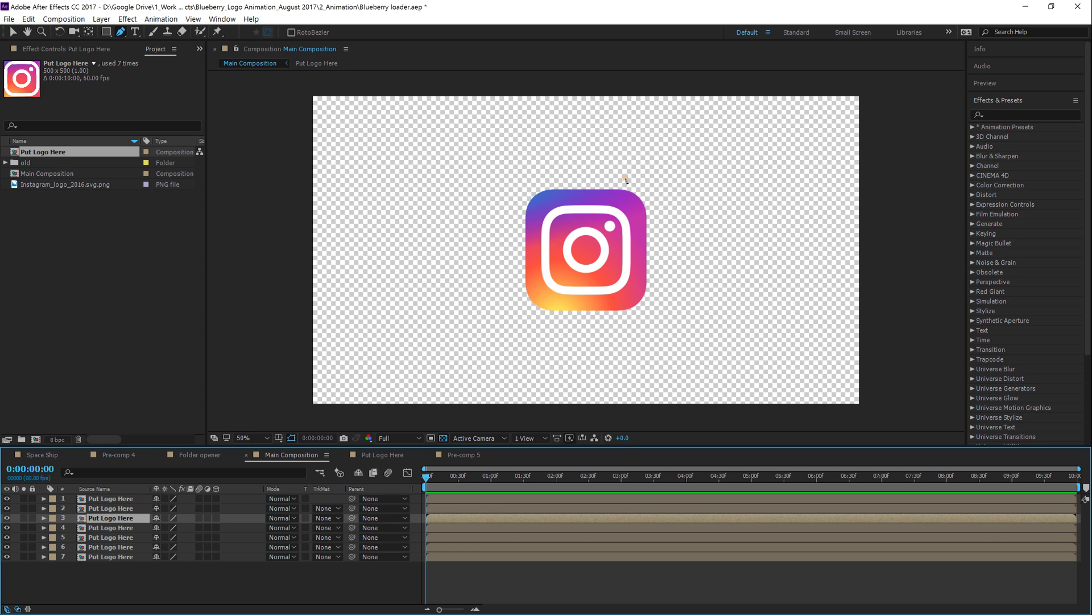
pyautogui.click(606, 230)
pyautogui.click(617, 261)
pyautogui.click(637, 285)
pyautogui.click(656, 276)
pyautogui.click(660, 226)
pyautogui.click(652, 185)
pyautogui.click(625, 177)
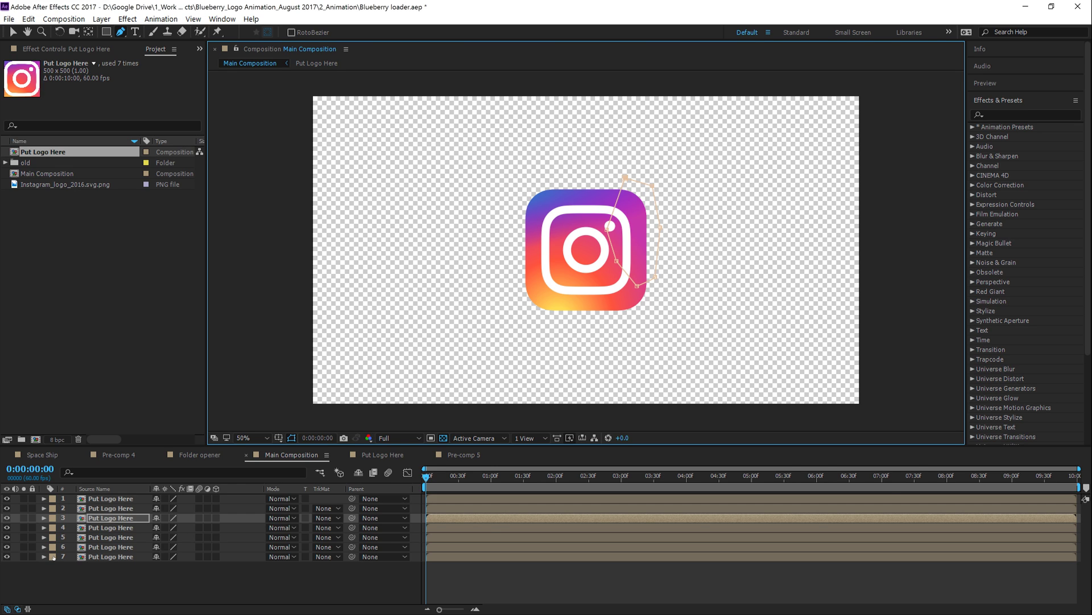
# Step: Draw a closed Pen tool mask around the logo's lower-left corner on layer 4
pyautogui.click(114, 526)
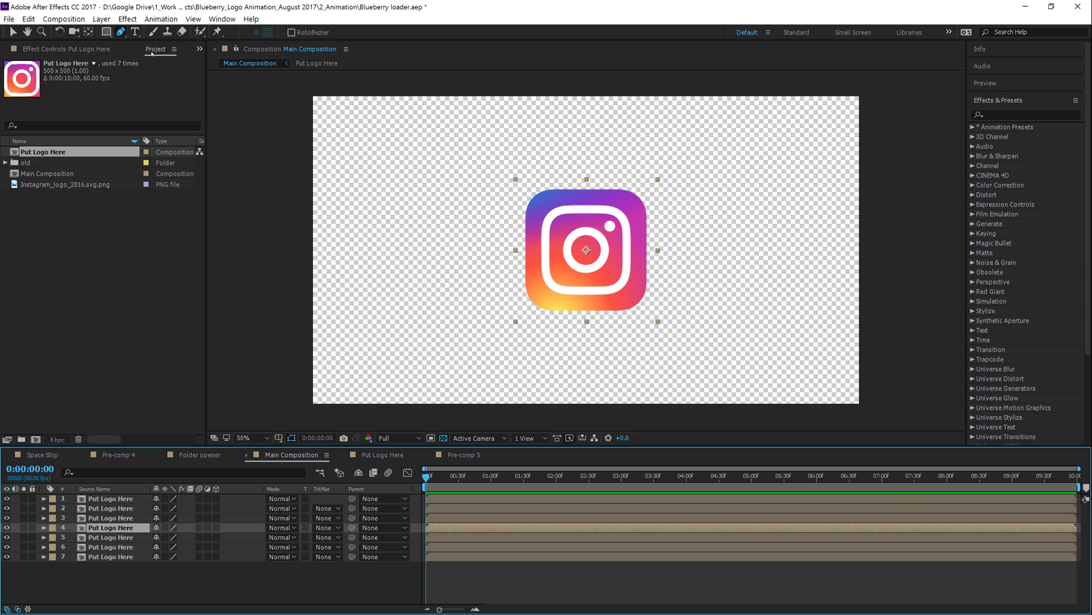
pyautogui.click(521, 239)
pyautogui.click(568, 259)
pyautogui.click(567, 287)
pyautogui.click(558, 313)
pyautogui.click(533, 331)
pyautogui.click(506, 302)
pyautogui.click(504, 260)
pyautogui.click(521, 239)
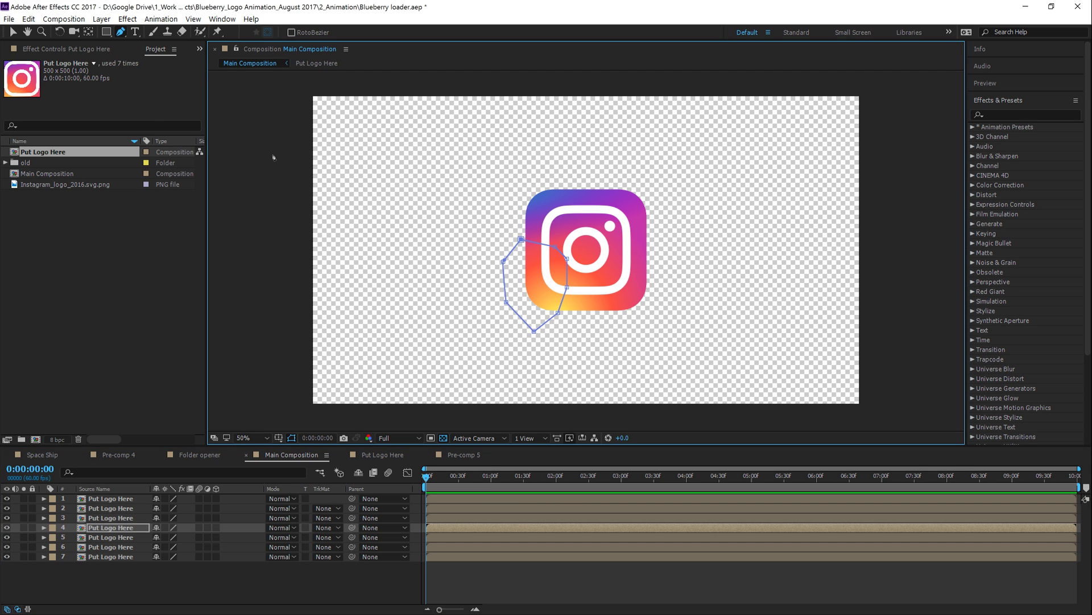
# Step: Draw a Pen tool mask around the logo's bottom-middle piece on layer 5
pyautogui.click(114, 538)
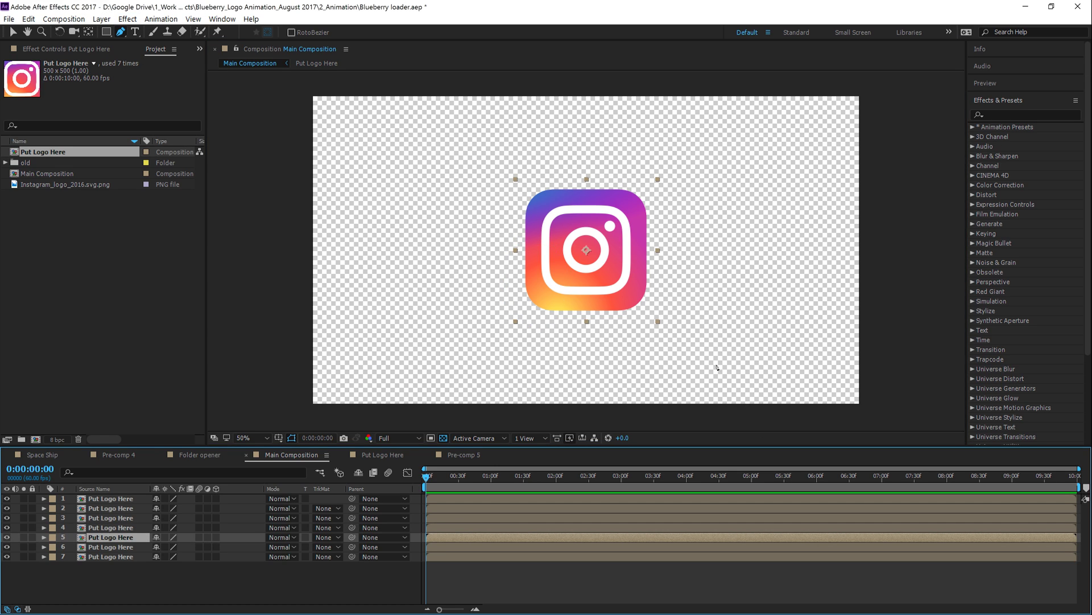
pyautogui.click(577, 261)
pyautogui.click(573, 295)
pyautogui.click(571, 324)
pyautogui.click(594, 326)
pyautogui.click(609, 304)
pyautogui.click(596, 251)
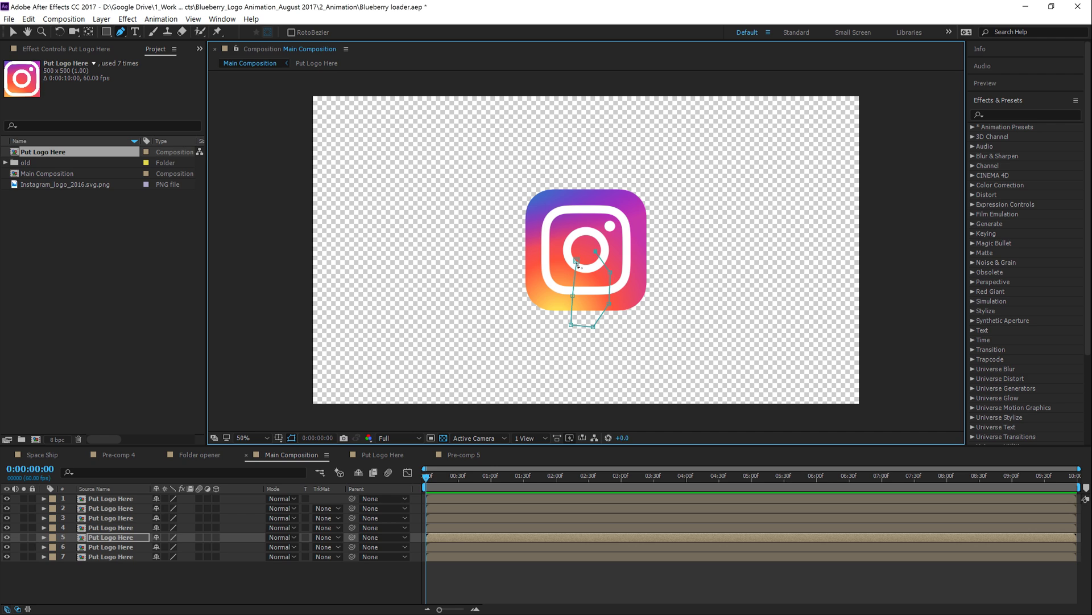
# Step: Draw a Pen tool mask around the logo's central circle on layer 6
pyautogui.click(123, 546)
pyautogui.click(571, 225)
pyautogui.click(564, 246)
pyautogui.click(582, 272)
pyautogui.click(604, 249)
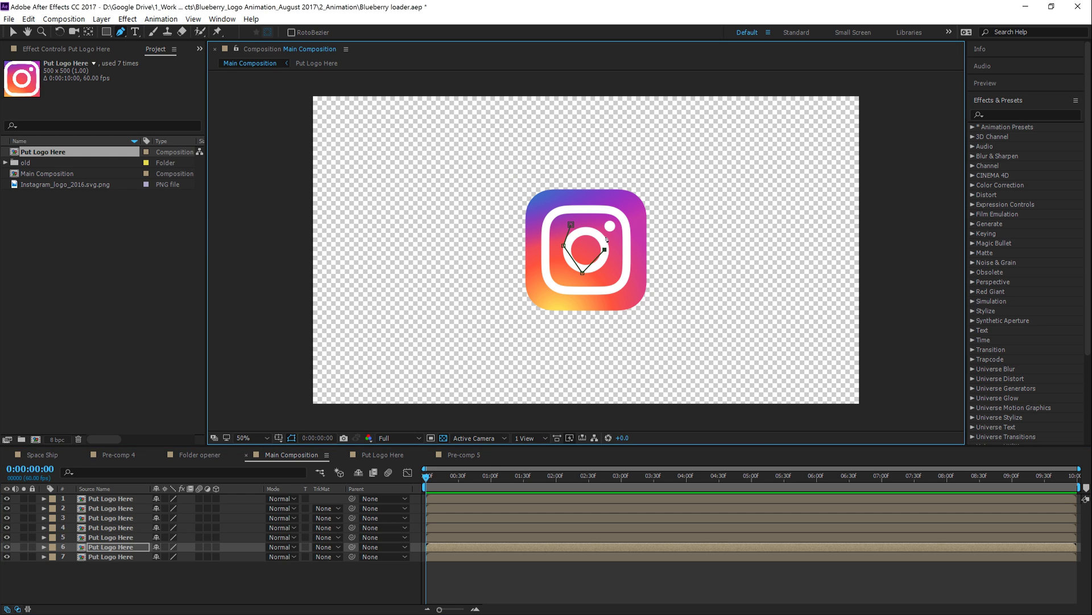
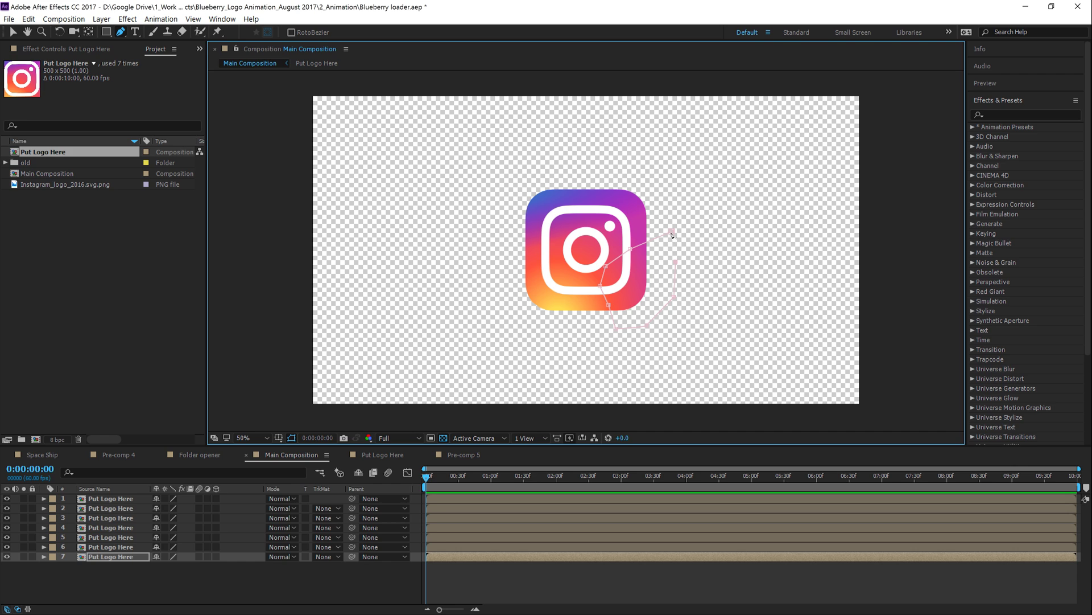
# Step: Move the lowest vertex of layer 2's mask inward over the central circle and convert it to a corner point
pyautogui.click(208, 568)
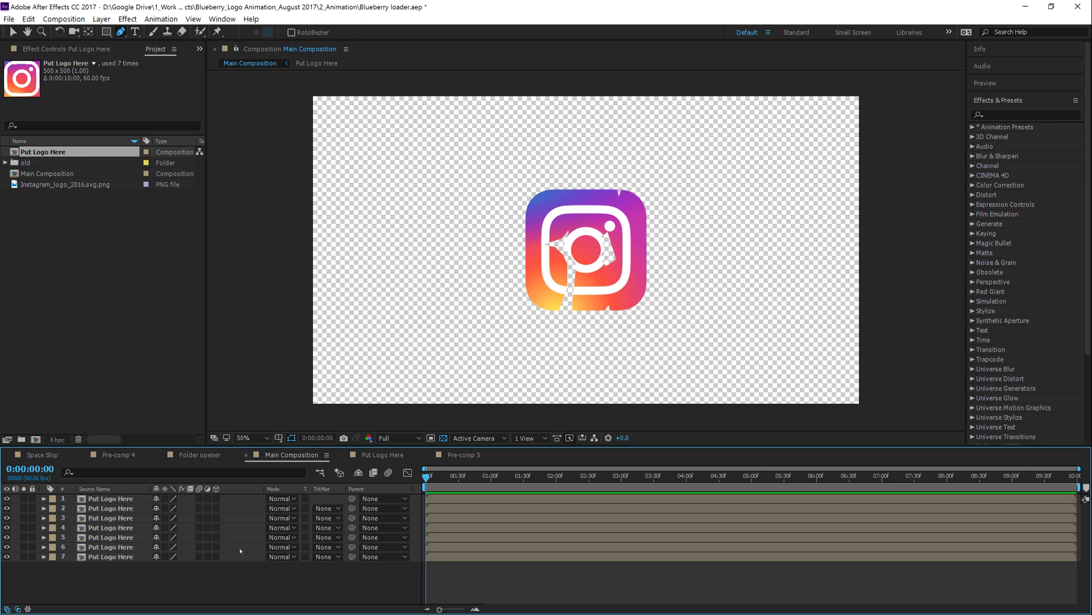
pyautogui.press('/')
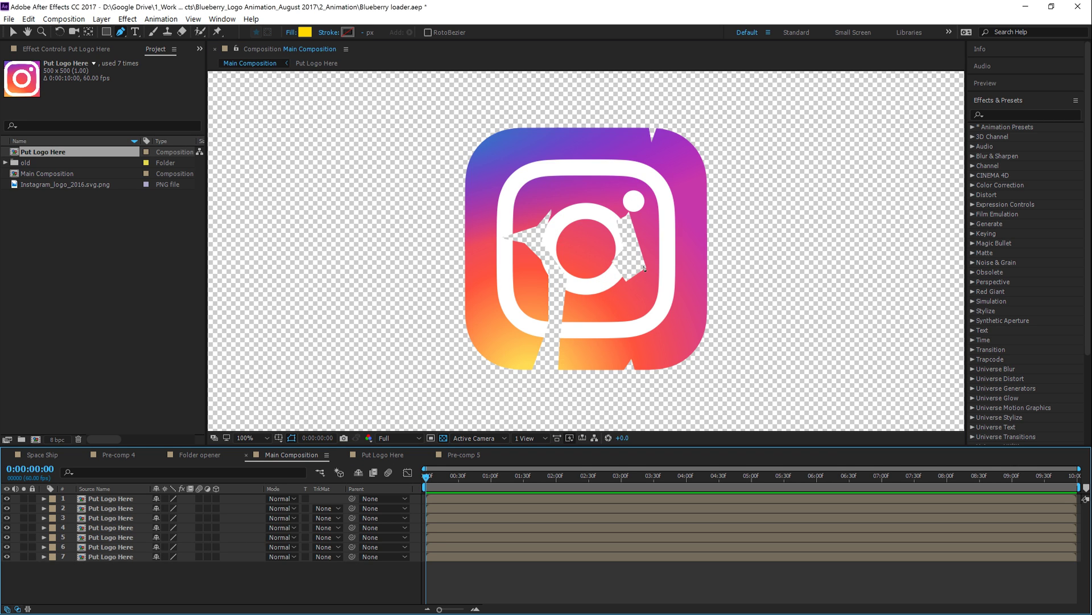
pyautogui.click(115, 499)
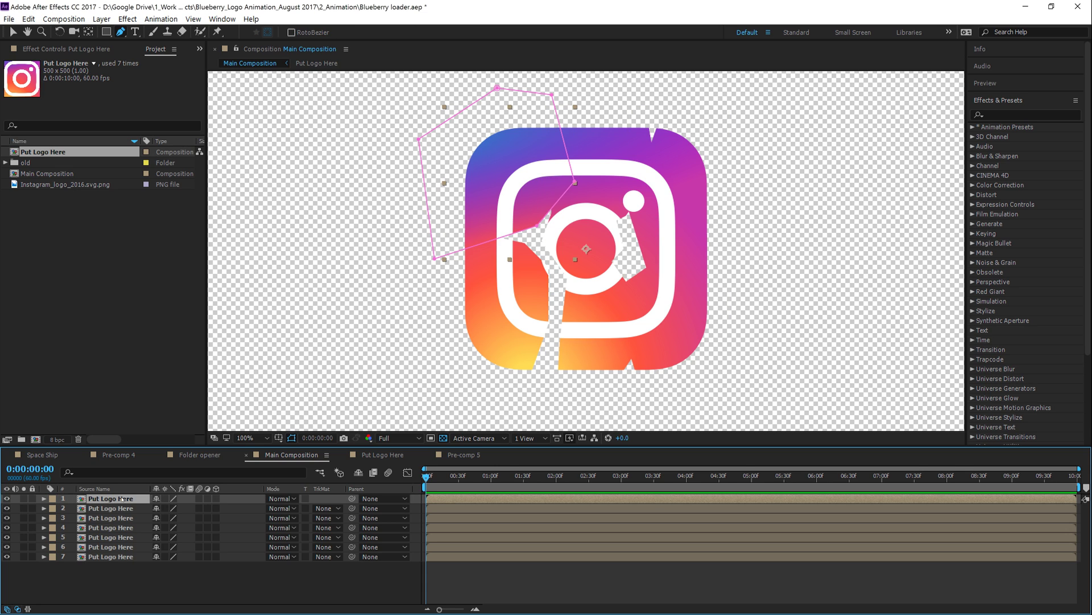
pyautogui.click(114, 508)
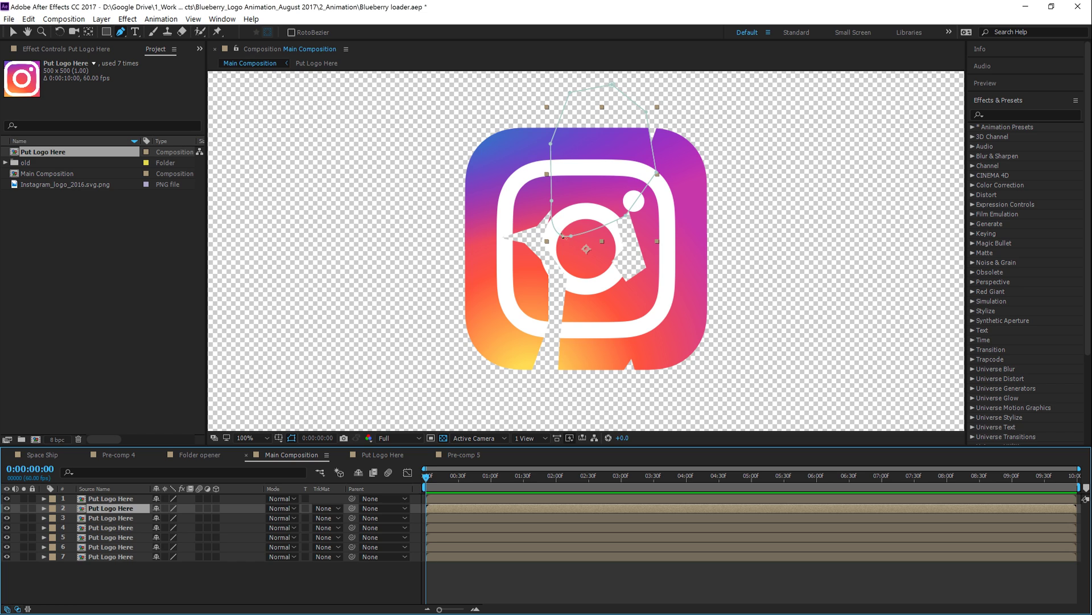
pyautogui.press('v')
pyautogui.click(571, 235)
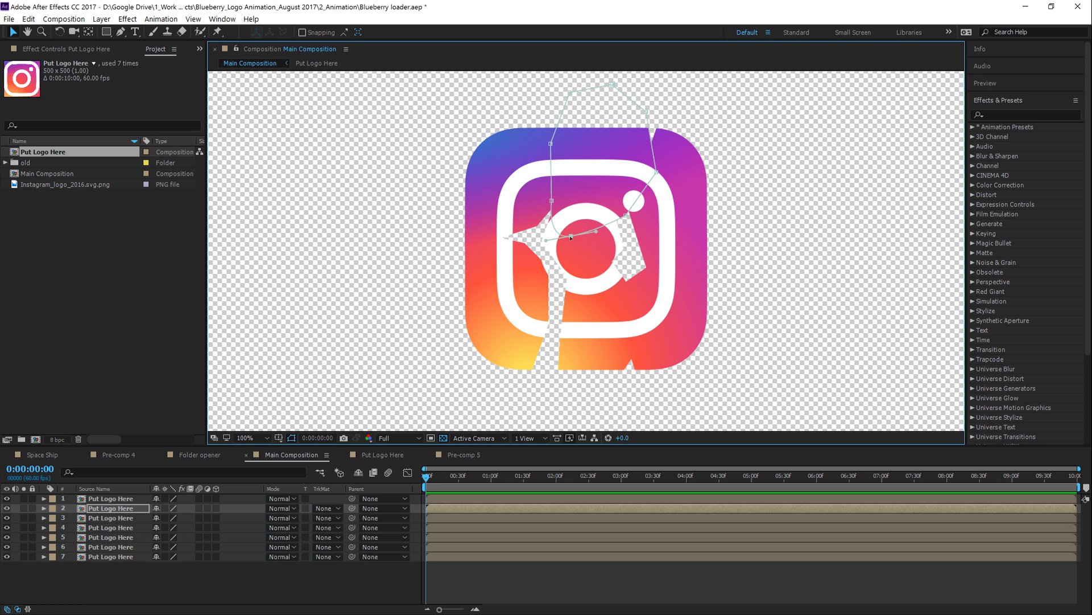
pyautogui.click(572, 242)
pyautogui.moveTo(571, 237)
pyautogui.mouseDown()
pyautogui.moveTo(591, 207)
pyautogui.moveTo(586, 233)
pyautogui.mouseUp()
pyautogui.moveTo(120, 32); pyautogui.dragTo(153, 69)
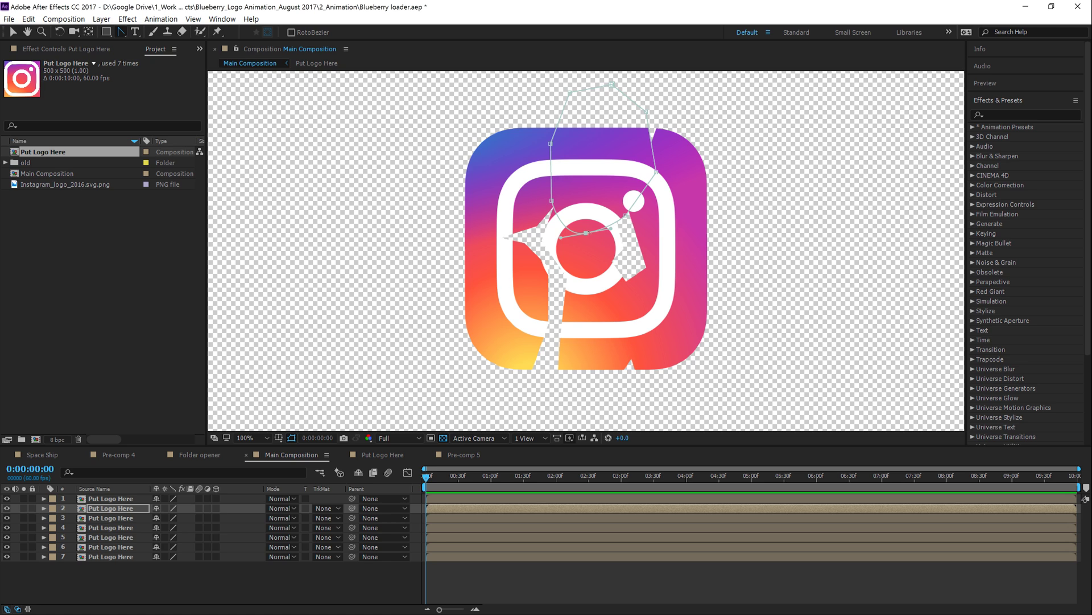
pyautogui.click(586, 233)
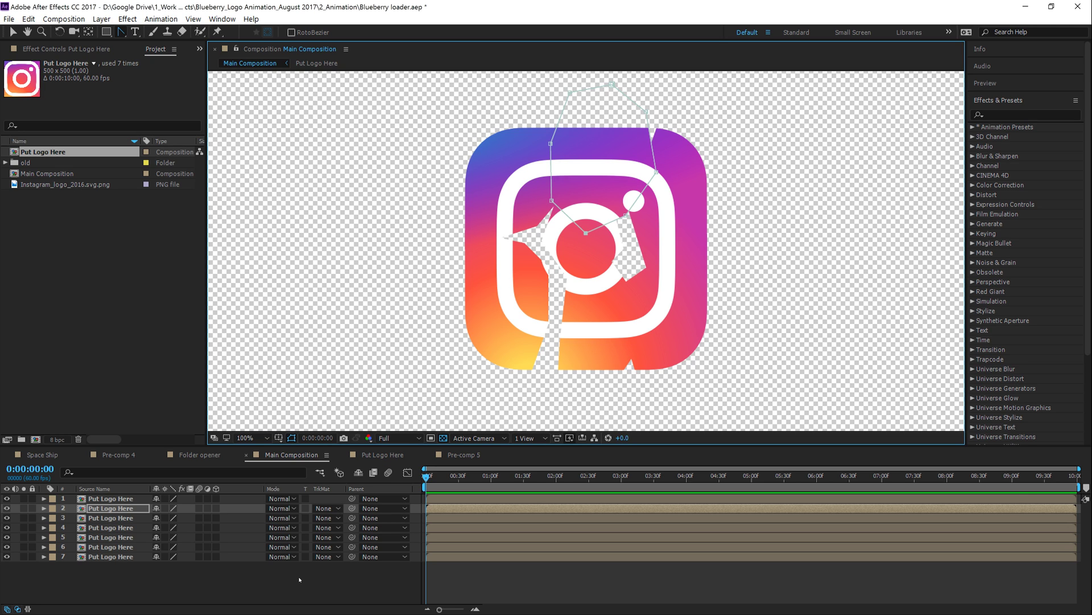
pyautogui.click(68, 588)
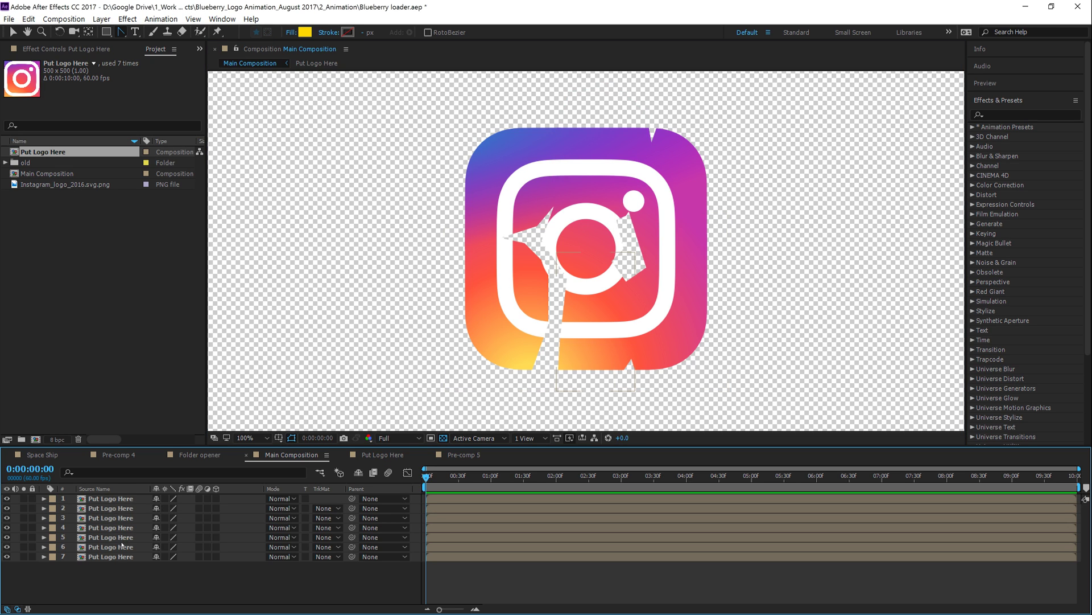
# Step: Reshape layer 4's mask by moving its upper and inner vertices toward the central circle and bottom edge to close the gaps
pyautogui.click(123, 545)
pyautogui.click(121, 528)
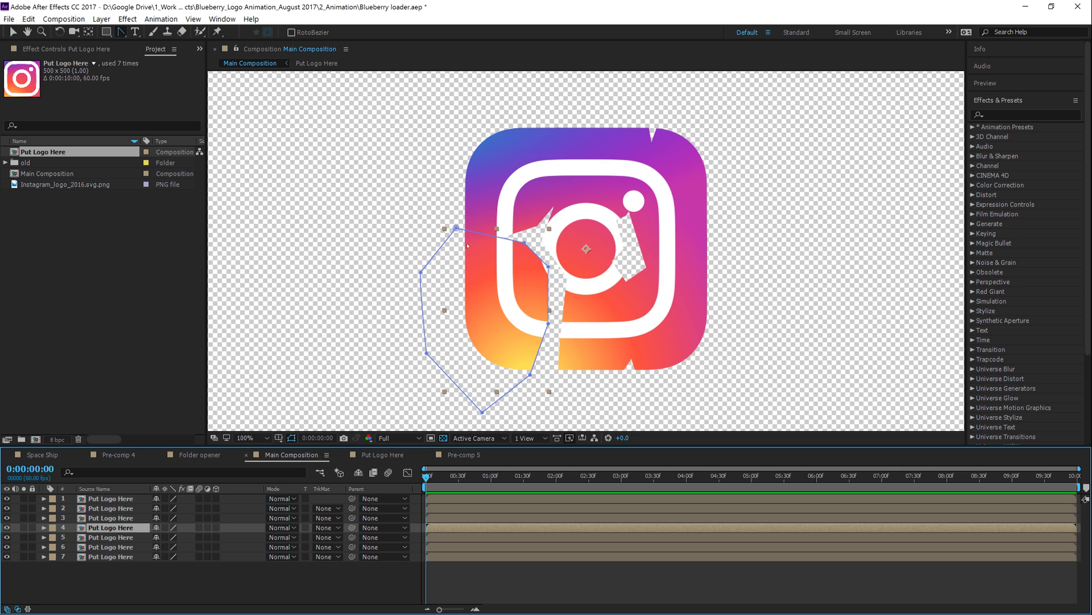
pyautogui.press('v')
pyautogui.moveTo(456, 228); pyautogui.dragTo(556, 201)
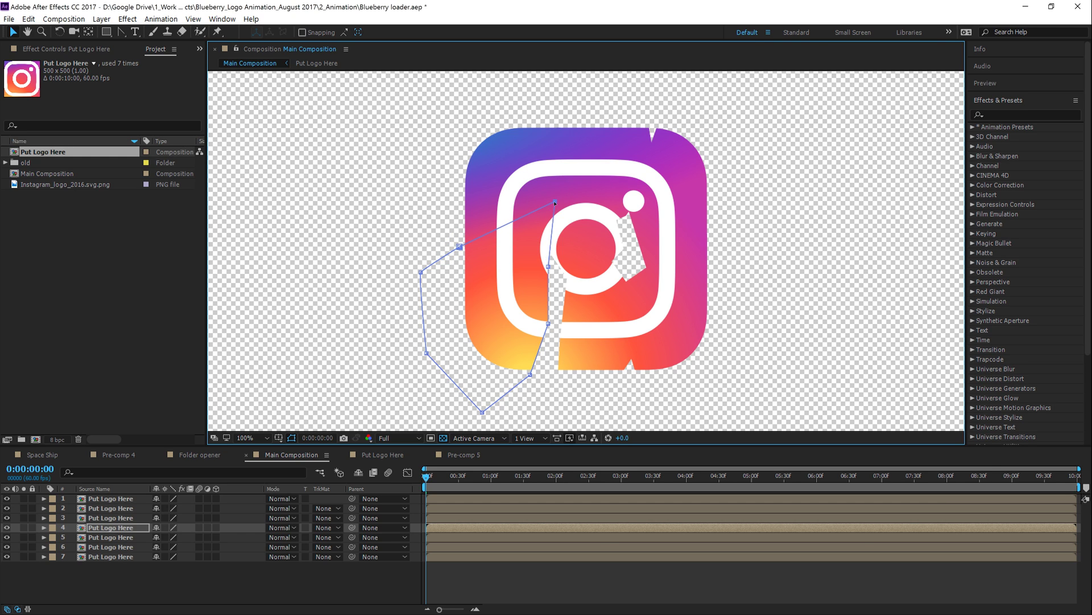
pyautogui.moveTo(549, 267); pyautogui.dragTo(556, 268)
pyautogui.moveTo(548, 324); pyautogui.dragTo(558, 260)
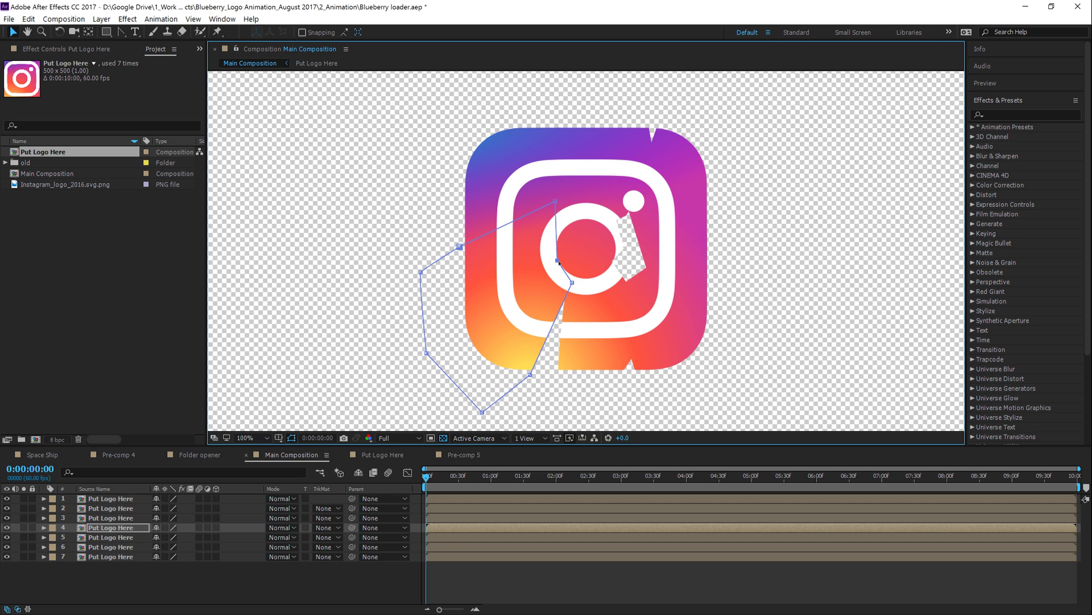
pyautogui.moveTo(530, 375); pyautogui.dragTo(556, 380)
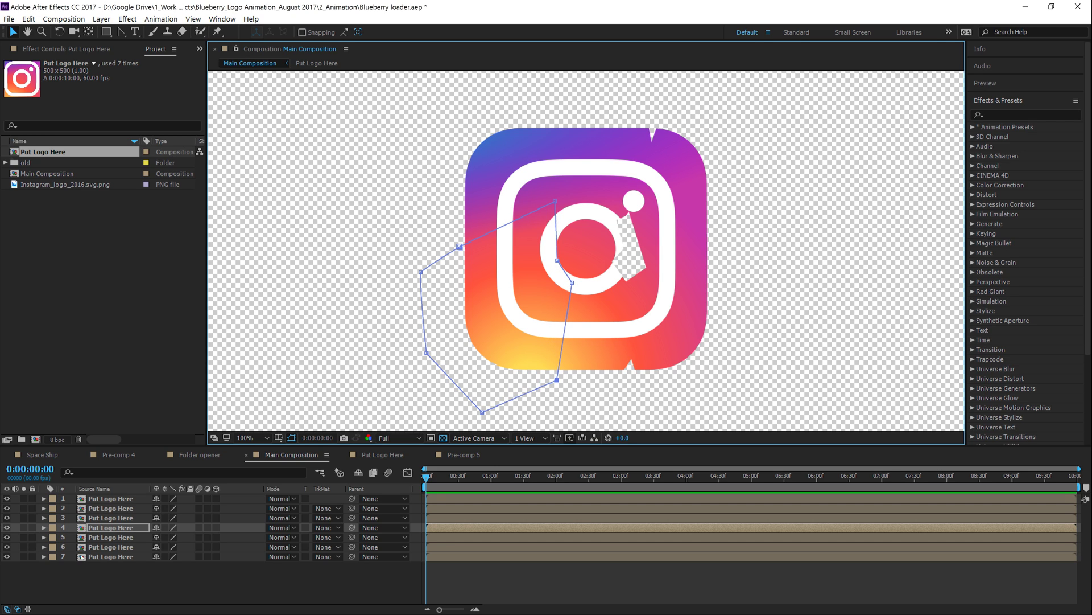
# Step: Move the lower-right vertex of layer 5's mask below the logo's bottom edge to close the notch there
pyautogui.click(127, 529)
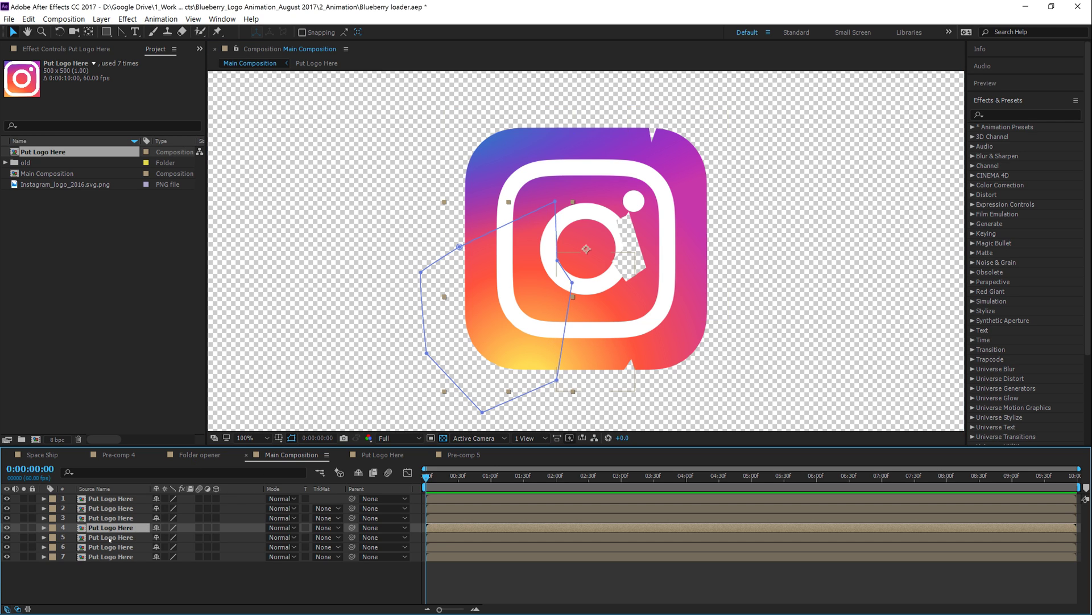
pyautogui.click(602, 348)
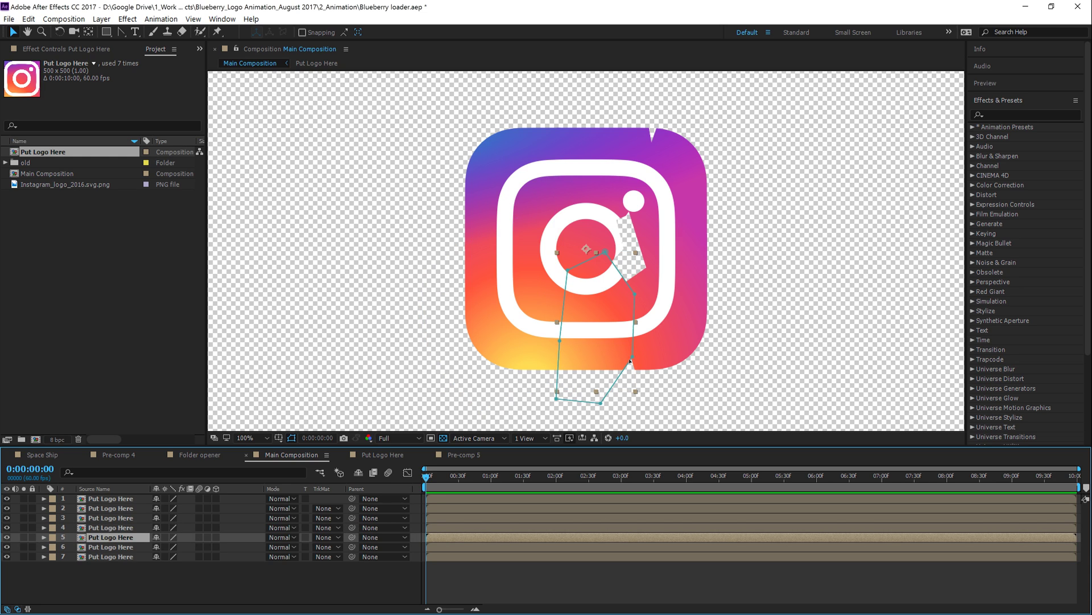
pyautogui.moveTo(633, 356); pyautogui.dragTo(637, 374)
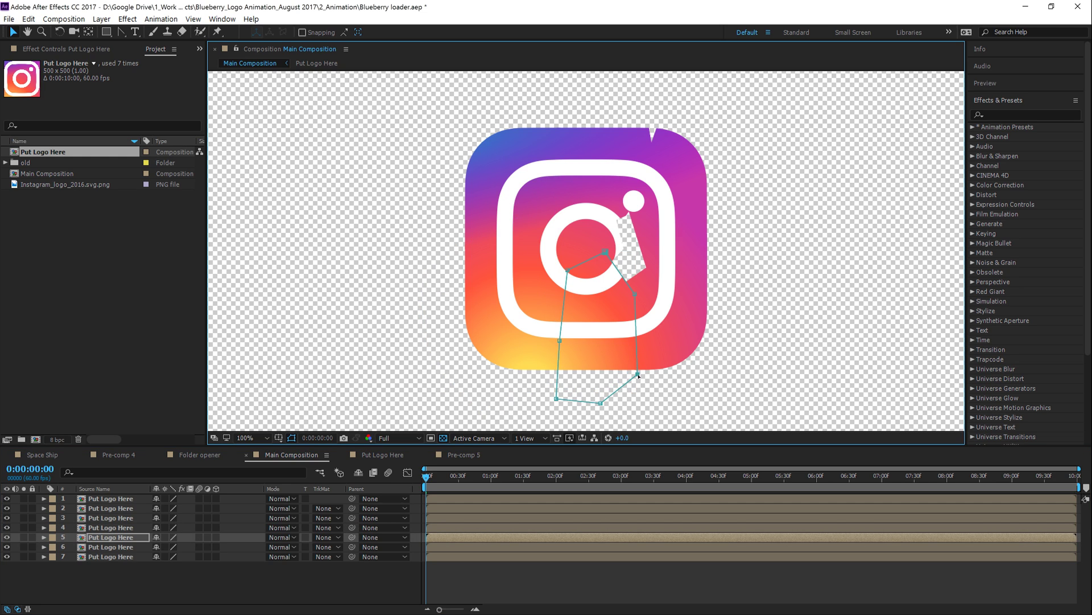
# Step: Reshape layer 6's mask by moving its bottom vertex up-left and extending its right vertex past the central circle
pyautogui.click(118, 547)
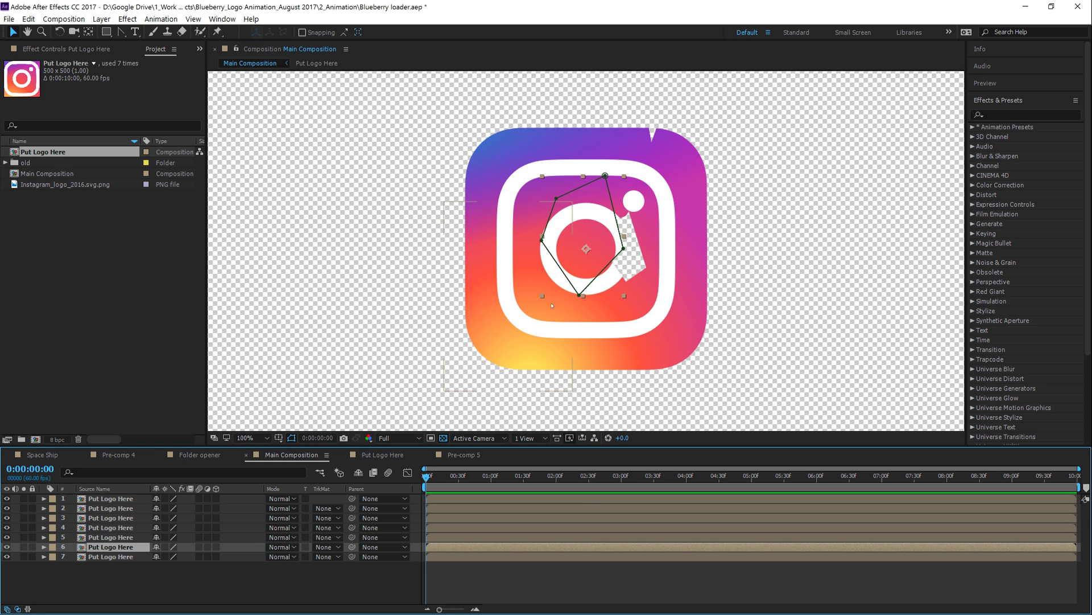
pyautogui.moveTo(580, 296); pyautogui.dragTo(571, 284)
pyautogui.moveTo(624, 250); pyautogui.dragTo(649, 243)
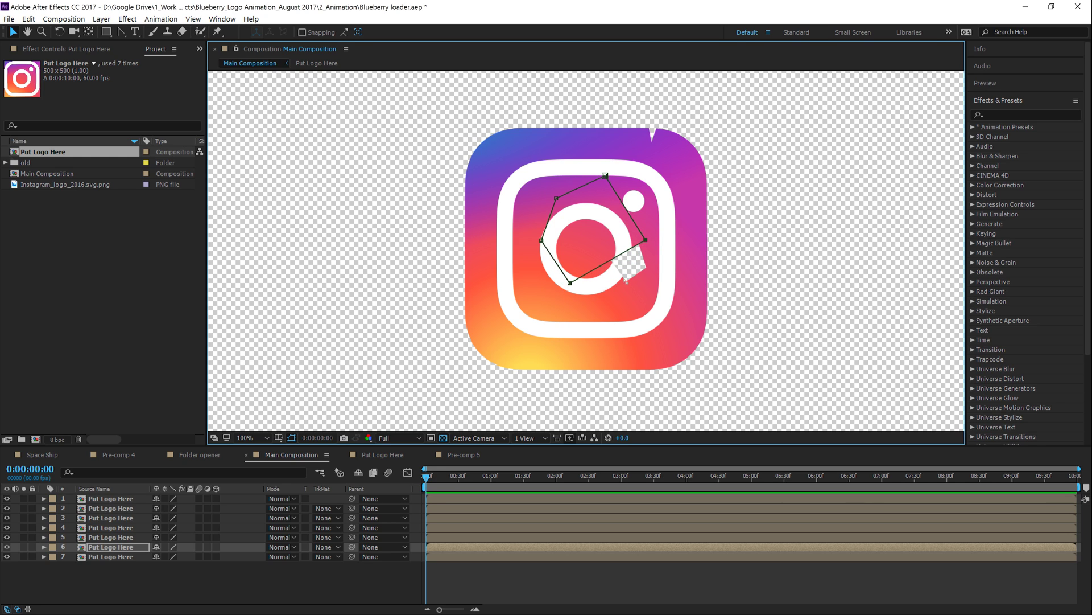
# Step: Reshape layer 7's mask around the lower-right piece, extending its inner vertices over the central circle to fill the remaining gap
pyautogui.click(120, 558)
pyautogui.click(627, 281)
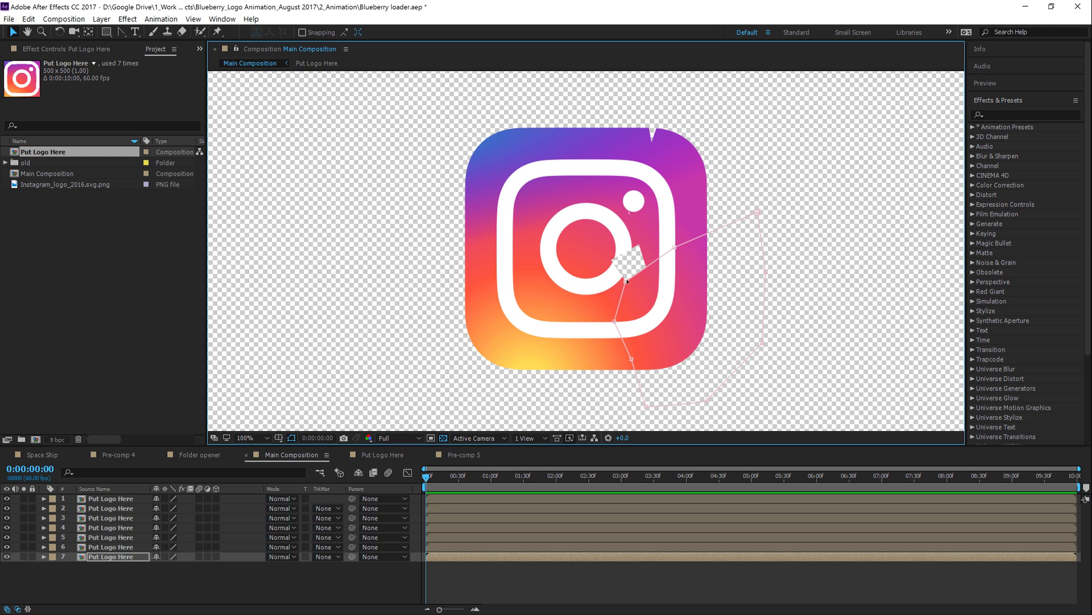
pyautogui.moveTo(627, 281); pyautogui.dragTo(610, 254)
pyautogui.moveTo(676, 246); pyautogui.dragTo(674, 275)
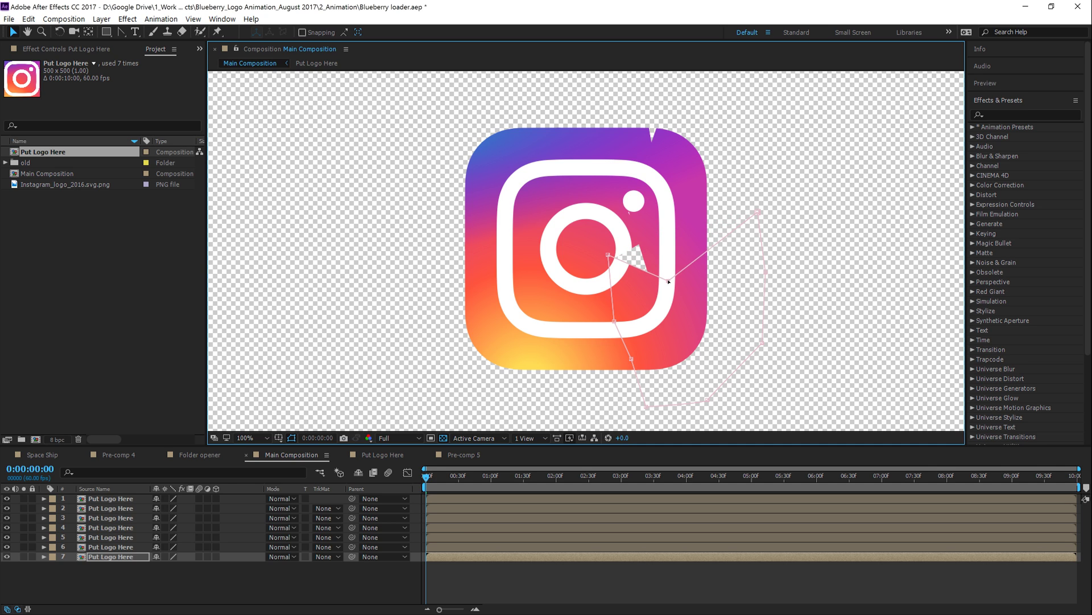
pyautogui.moveTo(758, 213); pyautogui.dragTo(731, 326)
pyautogui.moveTo(609, 254); pyautogui.dragTo(639, 239)
pyautogui.moveTo(615, 320); pyautogui.dragTo(611, 257)
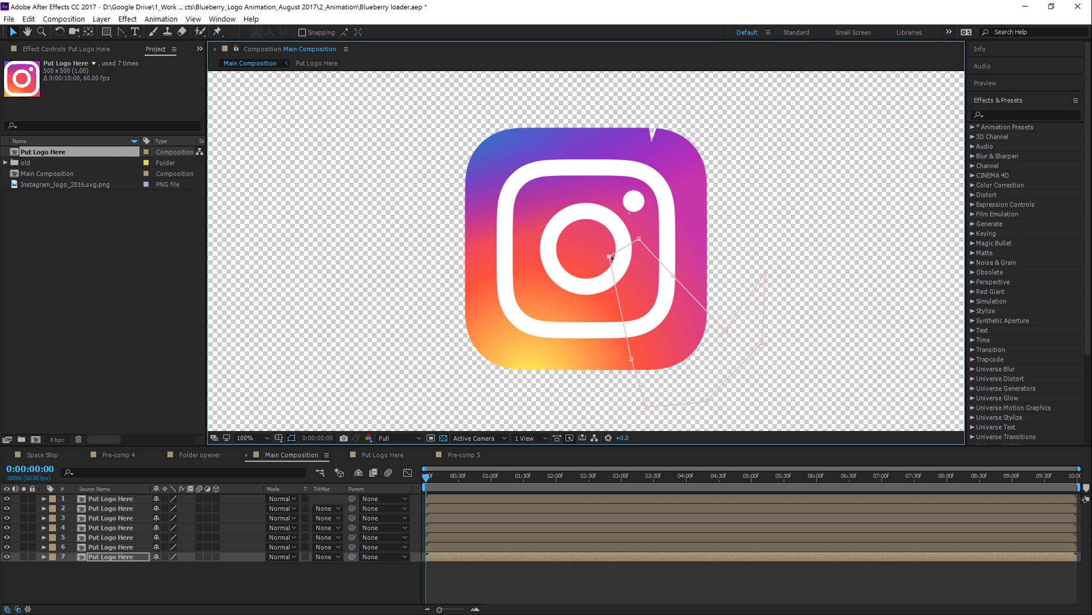
pyautogui.moveTo(632, 359)
pyautogui.mouseDown()
pyautogui.moveTo(675, 332)
pyautogui.moveTo(636, 374)
pyautogui.mouseUp()
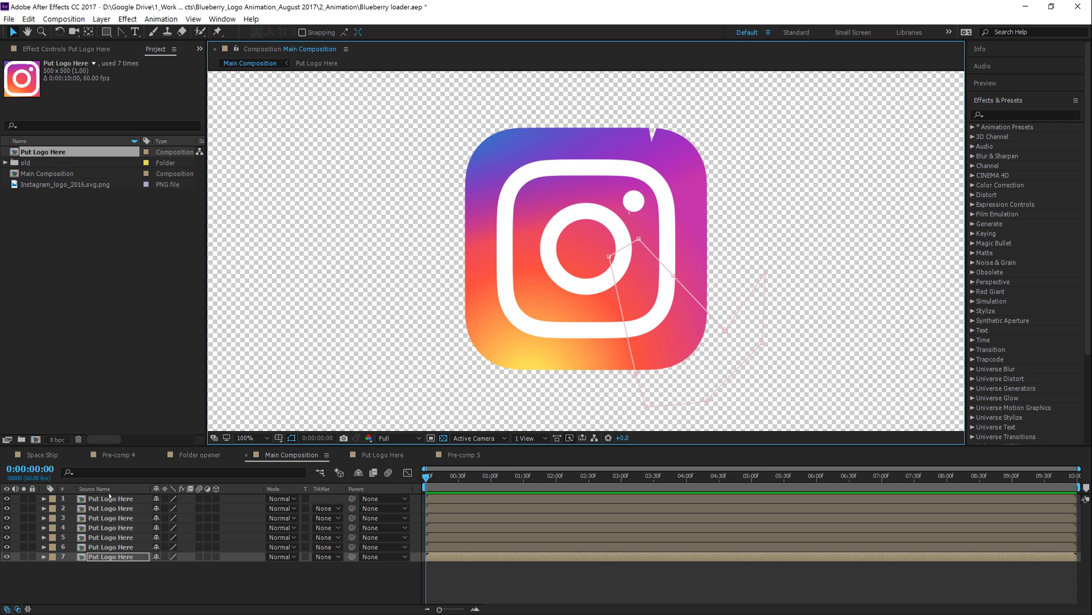
# Step: Move the top-left vertex of layer 3's mask leftward to close the notch in the logo's top edge
pyautogui.click(110, 498)
pyautogui.click(110, 508)
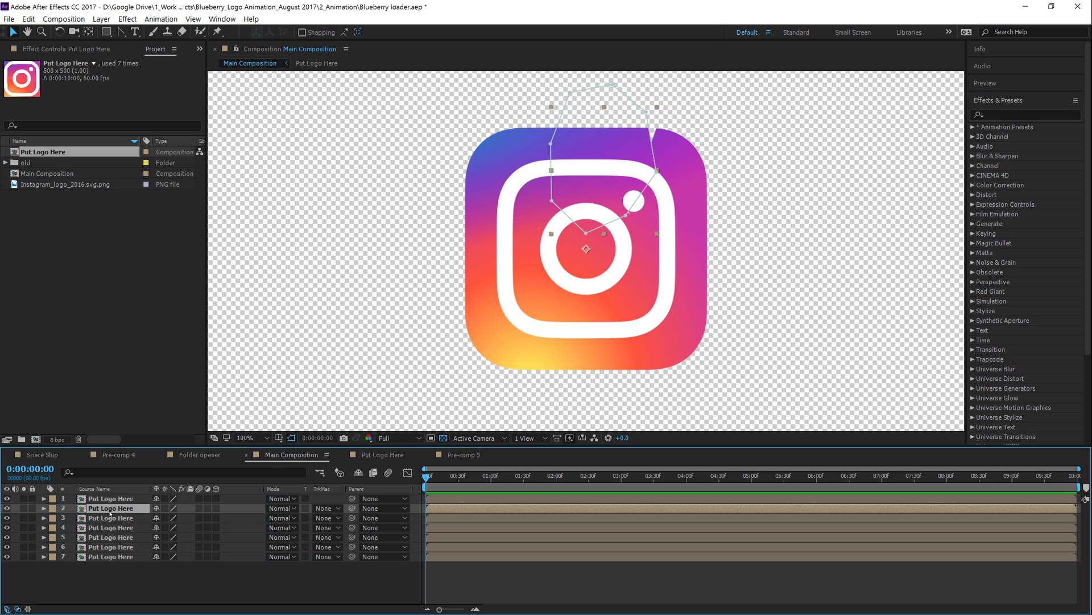
pyautogui.click(111, 518)
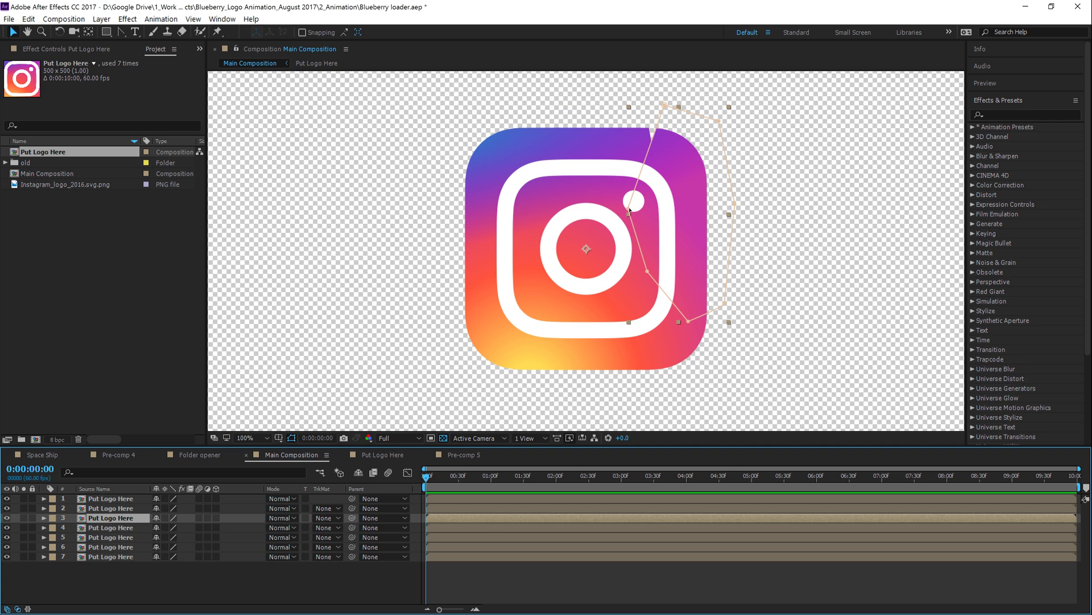
pyautogui.moveTo(665, 105); pyautogui.dragTo(640, 104)
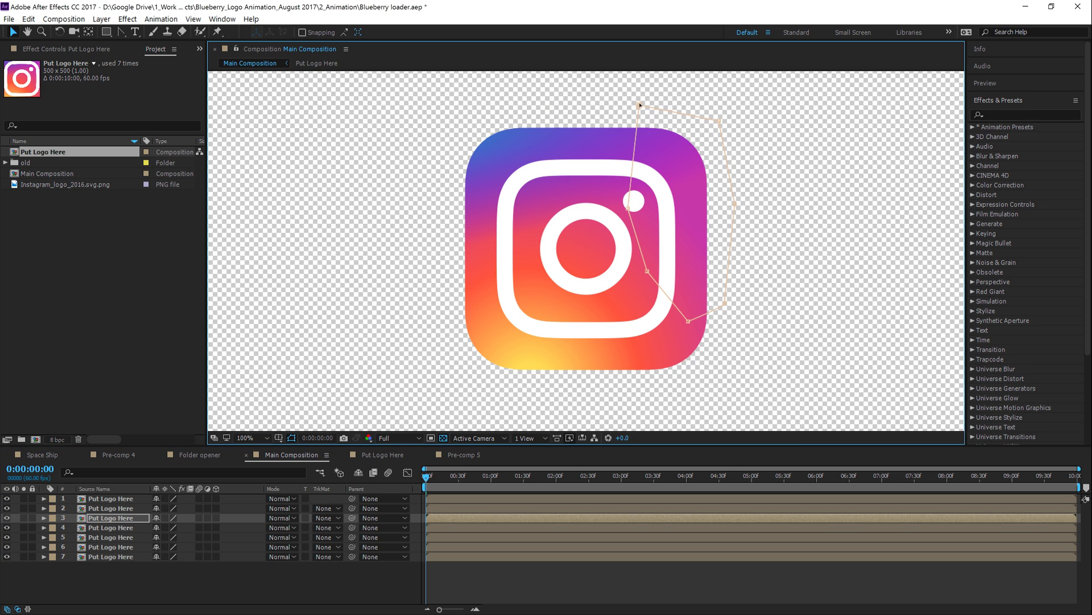
# Step: Check the masked pieces by soloing layers 1 to 7 one by one, and turn all the solos off again
pyautogui.click(24, 499)
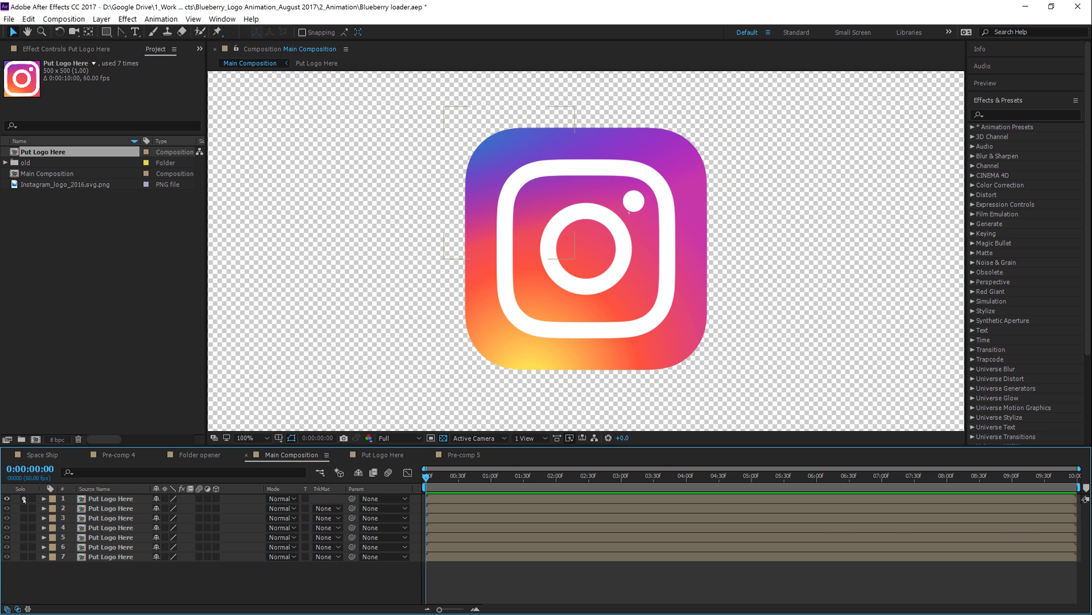
pyautogui.click(24, 508)
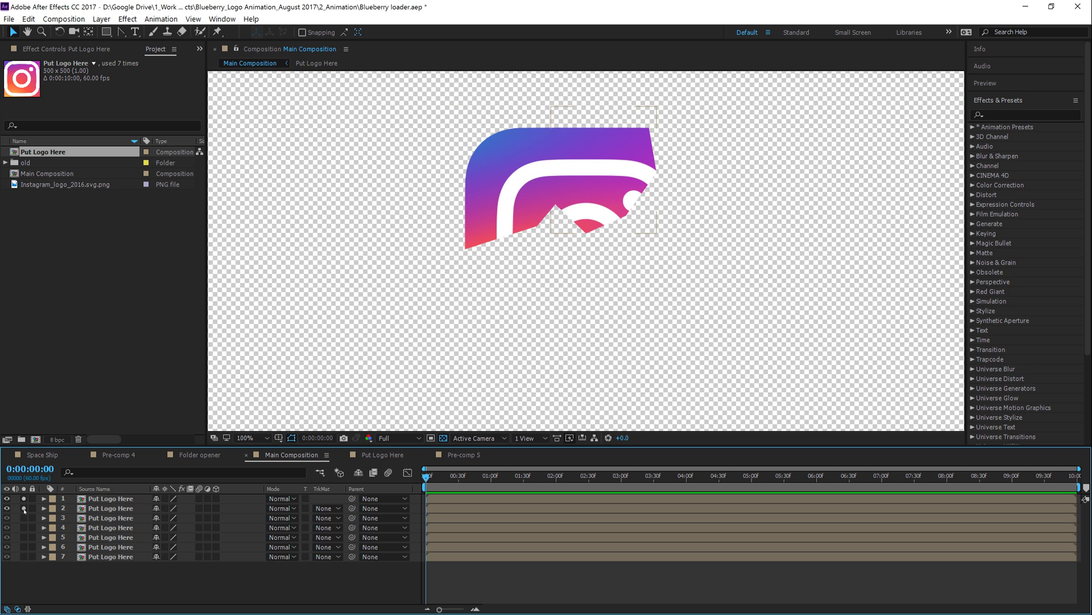
pyautogui.click(24, 518)
pyautogui.click(24, 527)
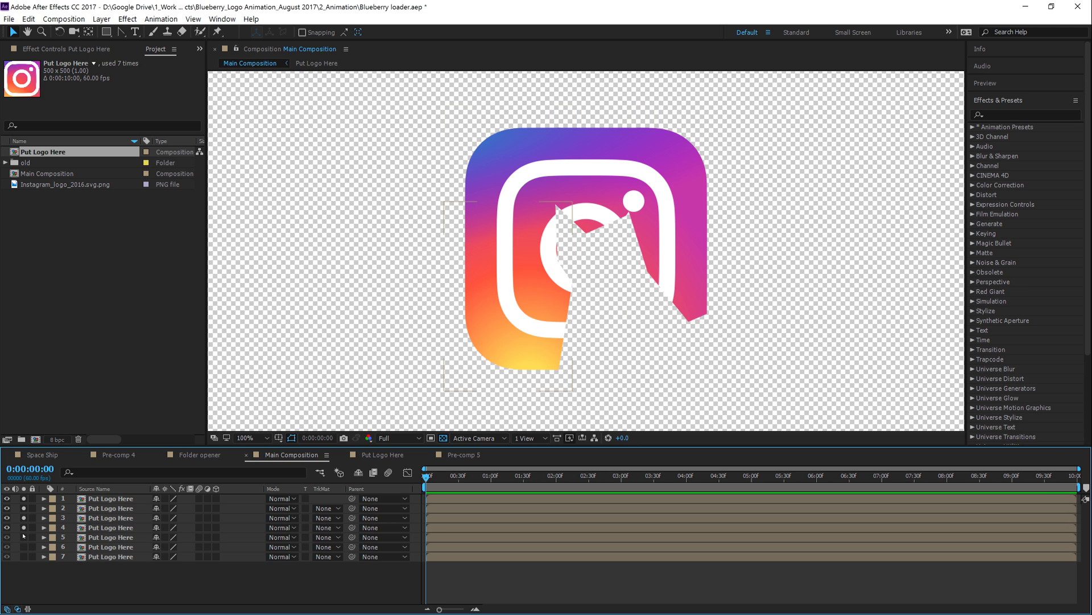
pyautogui.click(24, 537)
pyautogui.click(24, 546)
pyautogui.click(24, 557)
pyautogui.click(24, 557)
pyautogui.click(24, 546)
pyautogui.click(24, 537)
pyautogui.click(24, 527)
pyautogui.click(24, 518)
pyautogui.click(24, 508)
pyautogui.click(24, 498)
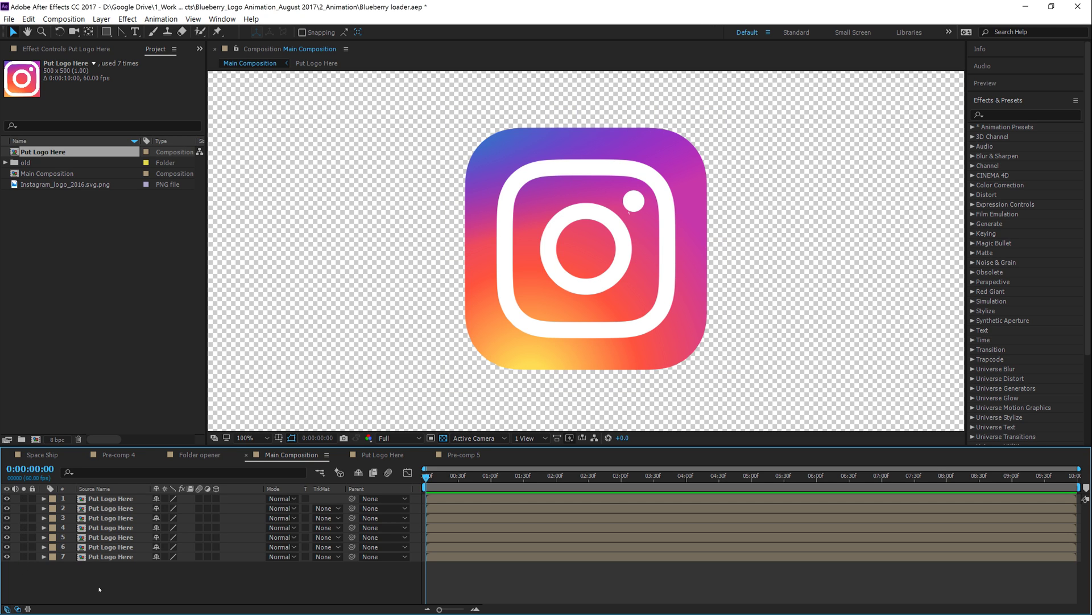
# Step: Nudge the lower-right vertex of layer 2's mask outward to close the tiny gap beneath the logo's small dot
pyautogui.click(647, 225)
pyautogui.click(625, 217)
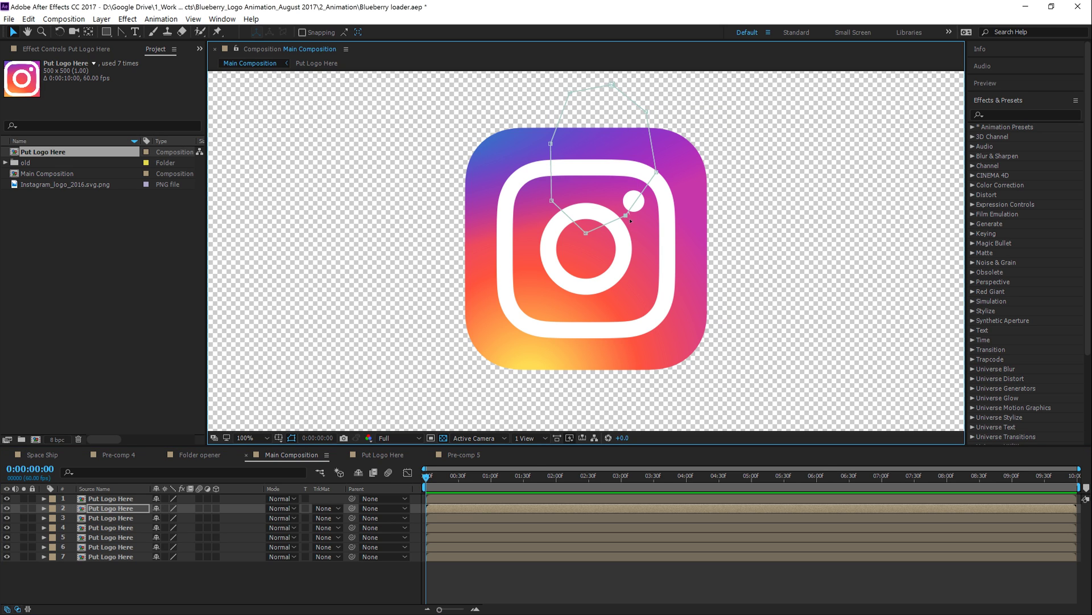
pyautogui.click(291, 575)
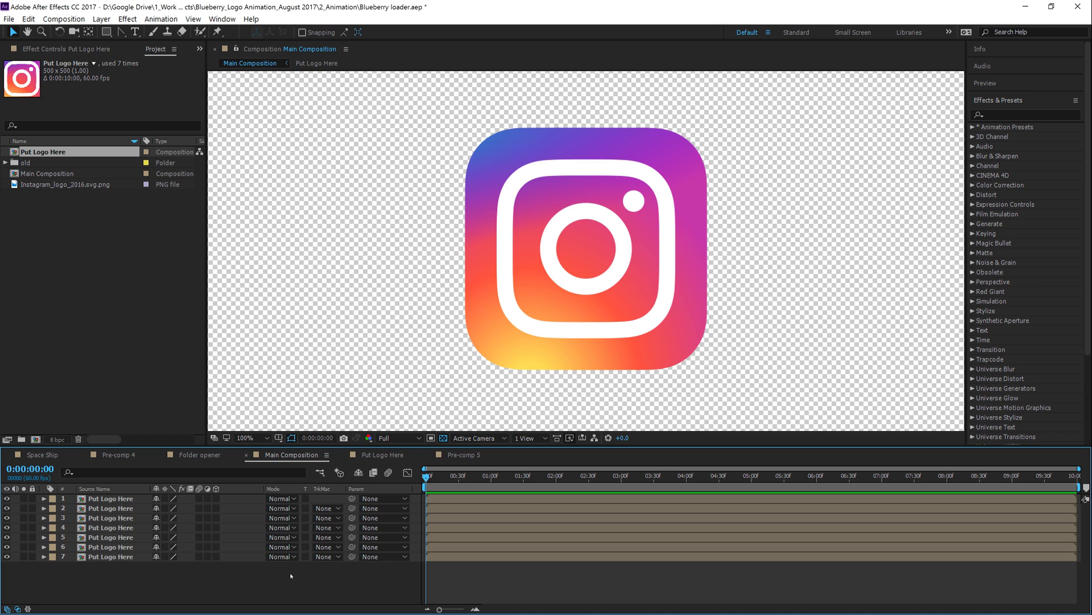
# Step: Move the anchor points of layers 1 and 2 away from the logo's centre to their own pieces with the Pan Behind tool
pyautogui.click(117, 499)
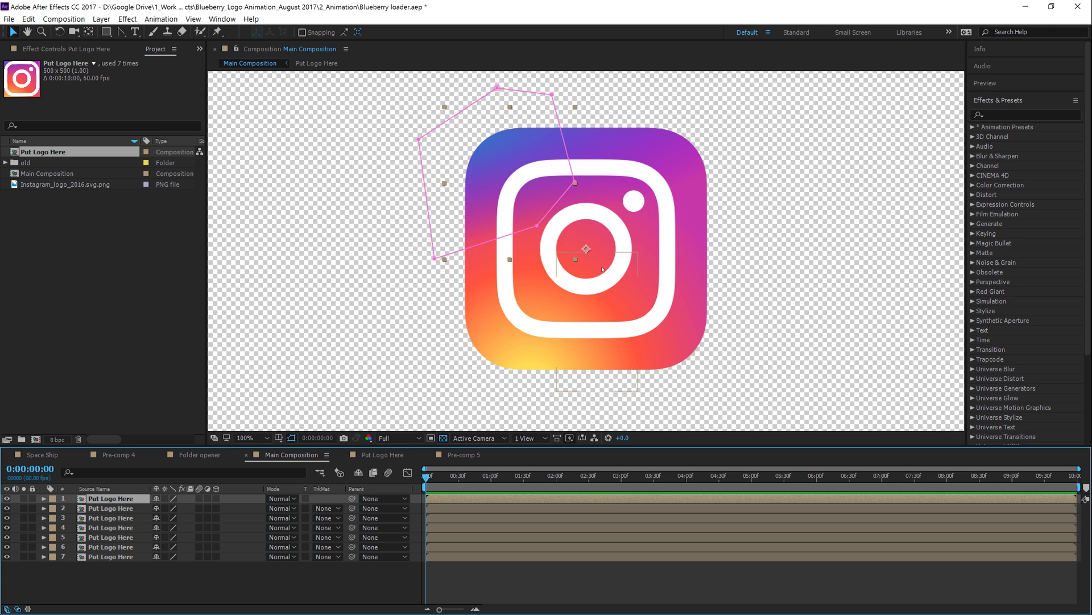
pyautogui.click(88, 32)
pyautogui.moveTo(586, 249); pyautogui.dragTo(540, 235)
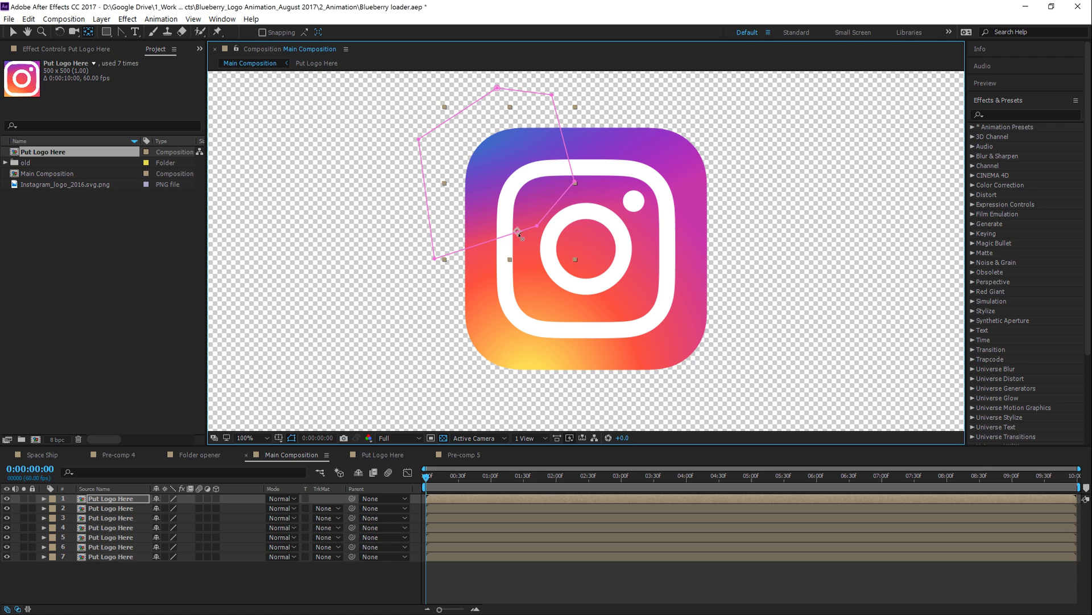
pyautogui.click(106, 511)
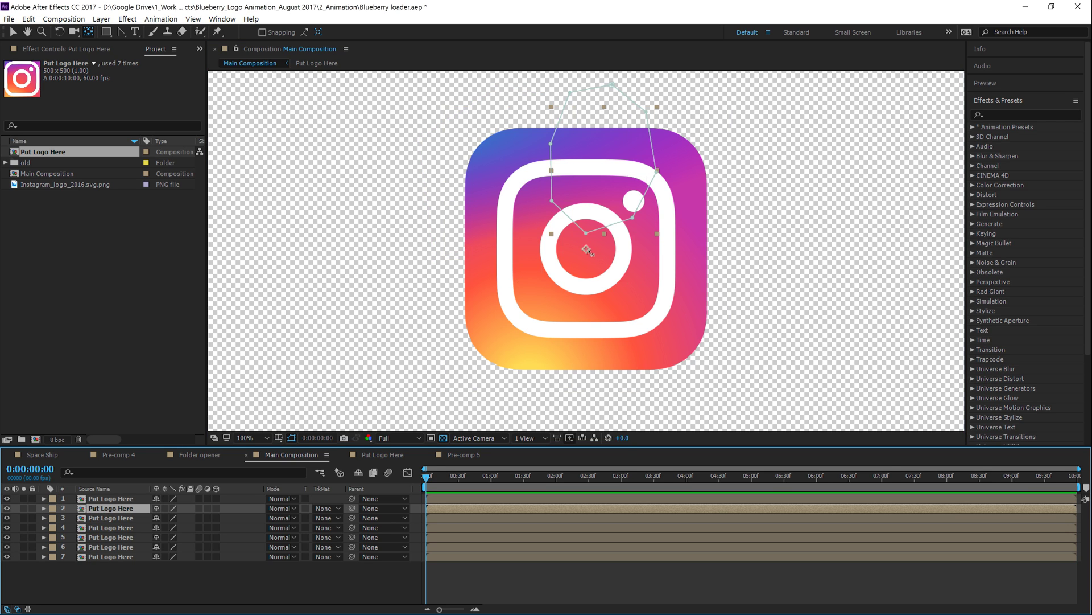
pyautogui.moveTo(599, 228); pyautogui.dragTo(623, 273)
# Step: Move layer 3's anchor point to its piece's lower-left edge and layer 4's to the lower end of its right edge
pyautogui.click(671, 234)
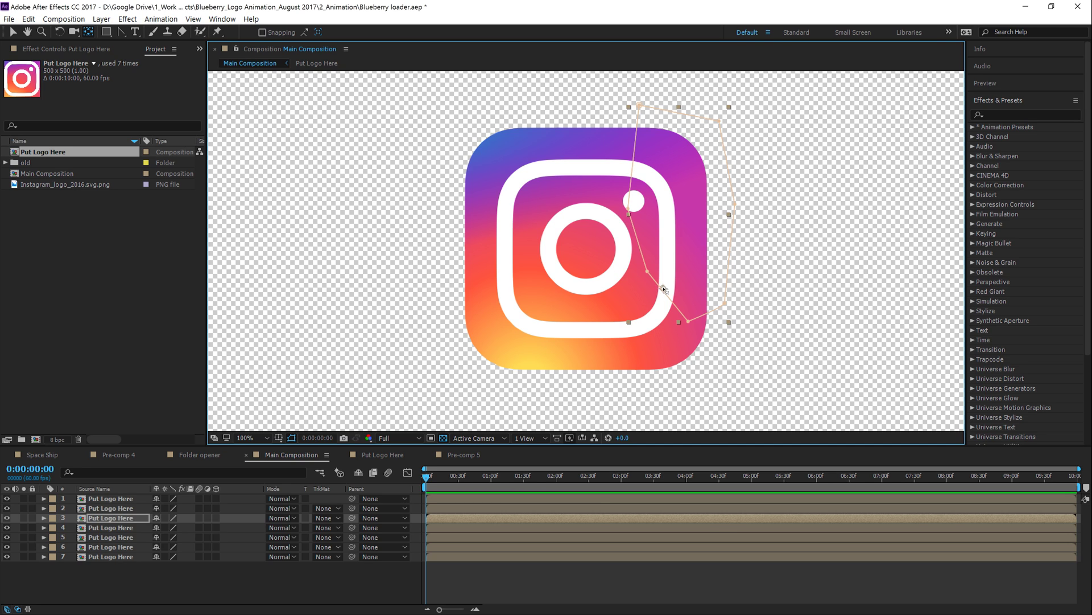
pyautogui.click(118, 530)
pyautogui.moveTo(588, 250); pyautogui.dragTo(560, 364)
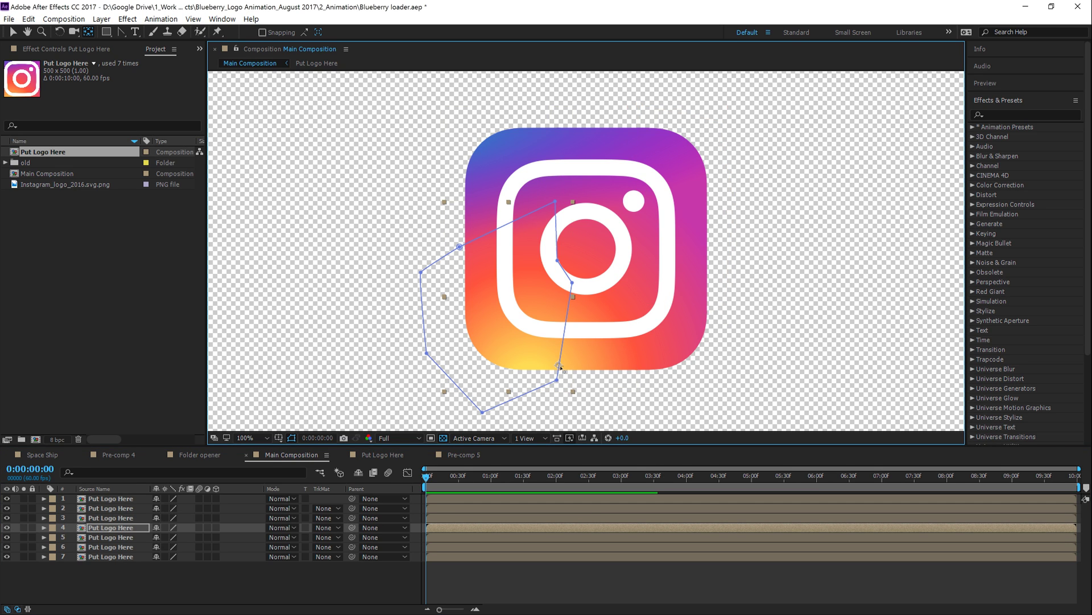
# Step: Move layer 5's anchor point to the logo's bottom edge, layer 6's to its mask's lowest vertex, and layer 7's to the logo's lower-right corner
pyautogui.click(98, 539)
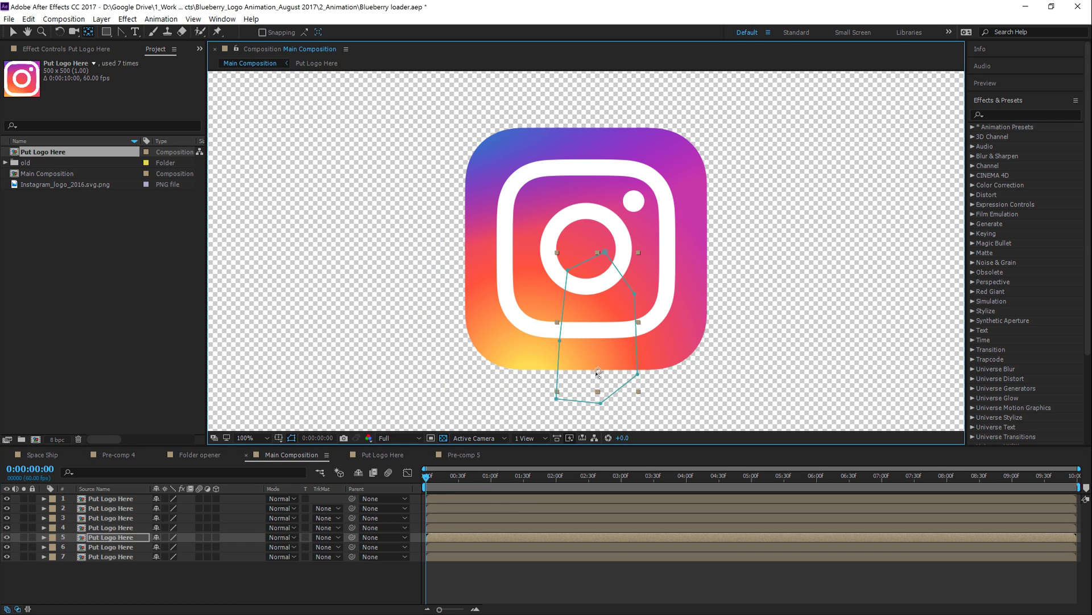
pyautogui.click(107, 547)
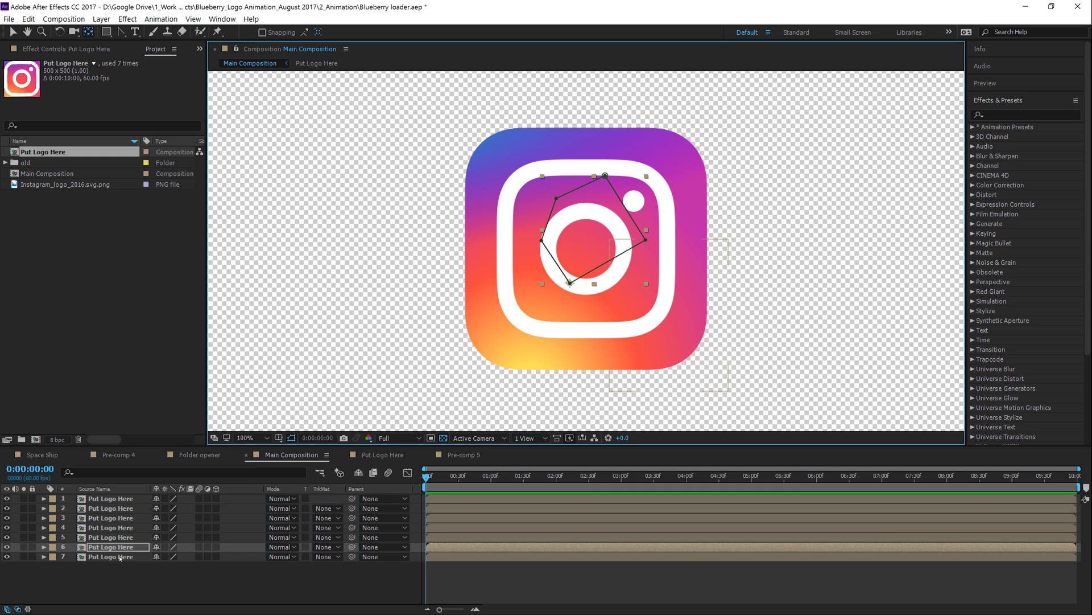
pyautogui.hotkey('ctrl', 'Down')
pyautogui.moveTo(587, 250); pyautogui.dragTo(675, 365)
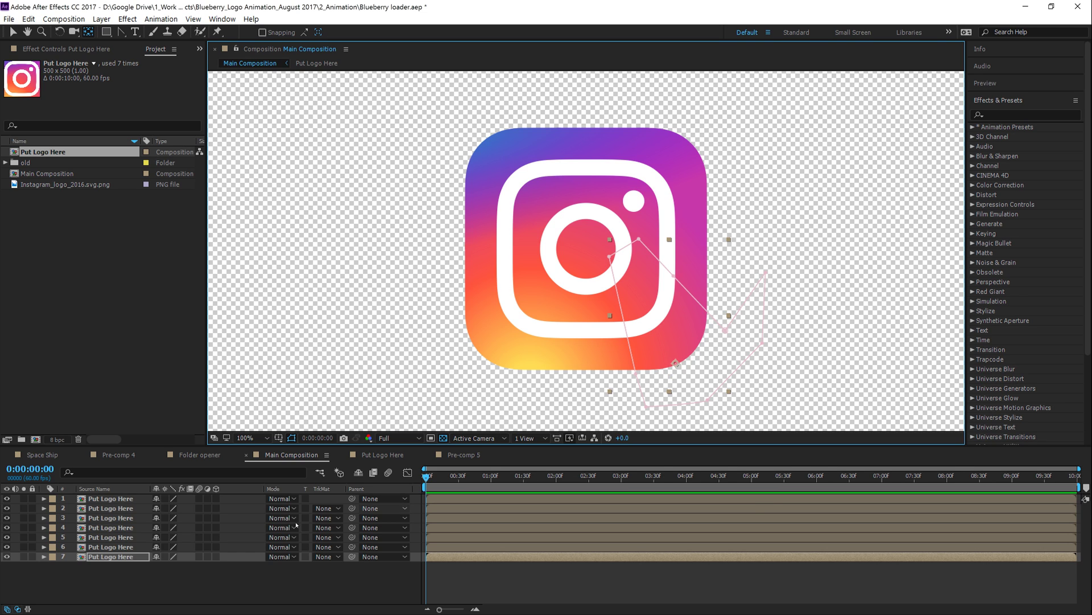
pyautogui.click(225, 571)
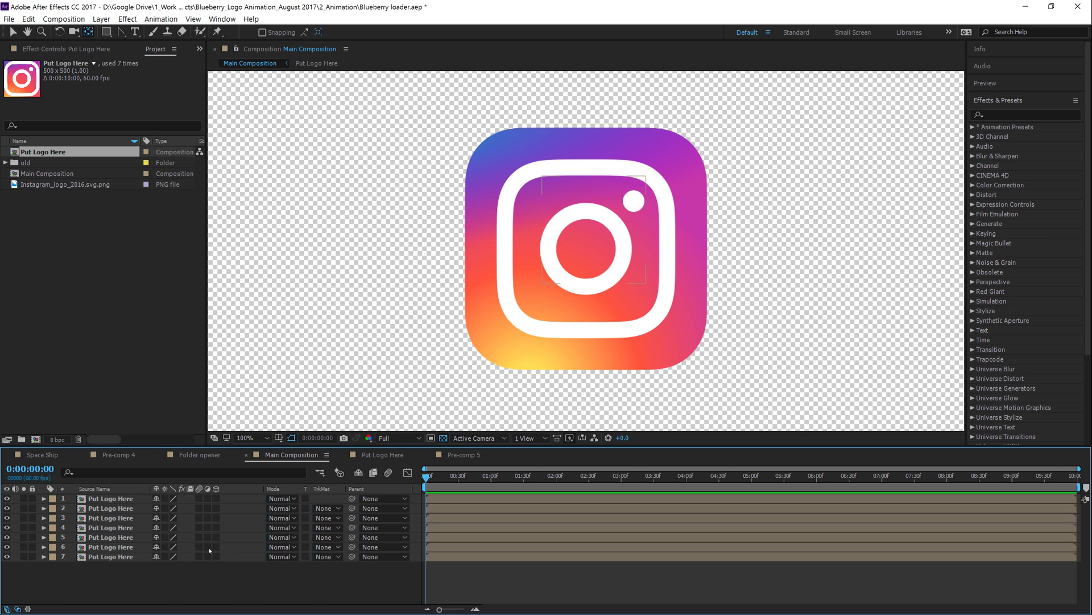
pyautogui.click(200, 499)
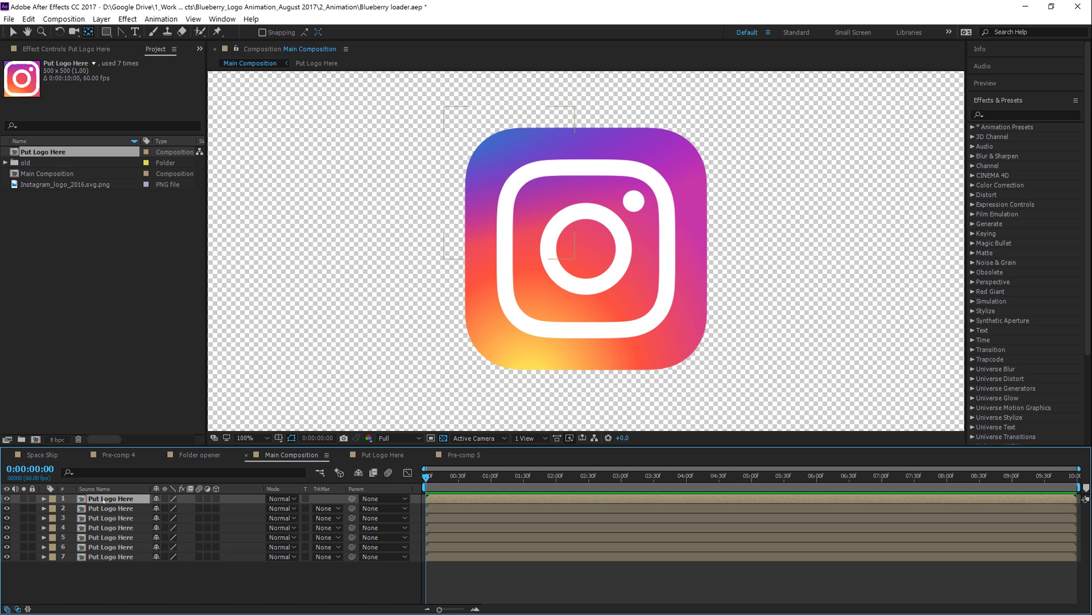
pyautogui.keyDown('shift'); pyautogui.click(118, 557); pyautogui.keyUp('shift')
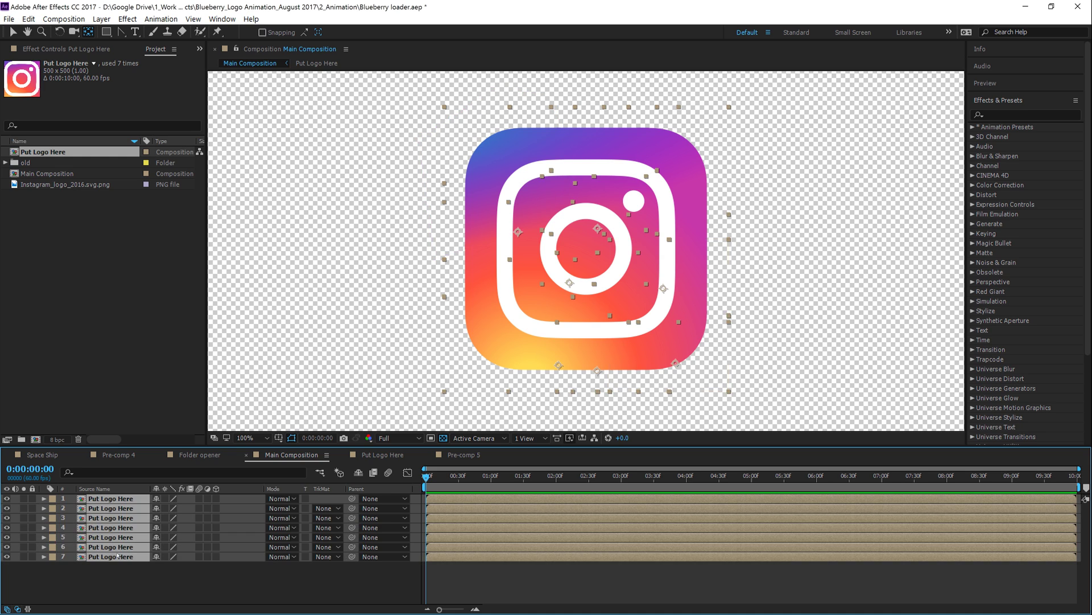
pyautogui.click(216, 498)
pyautogui.click(216, 498)
pyautogui.press('F2')
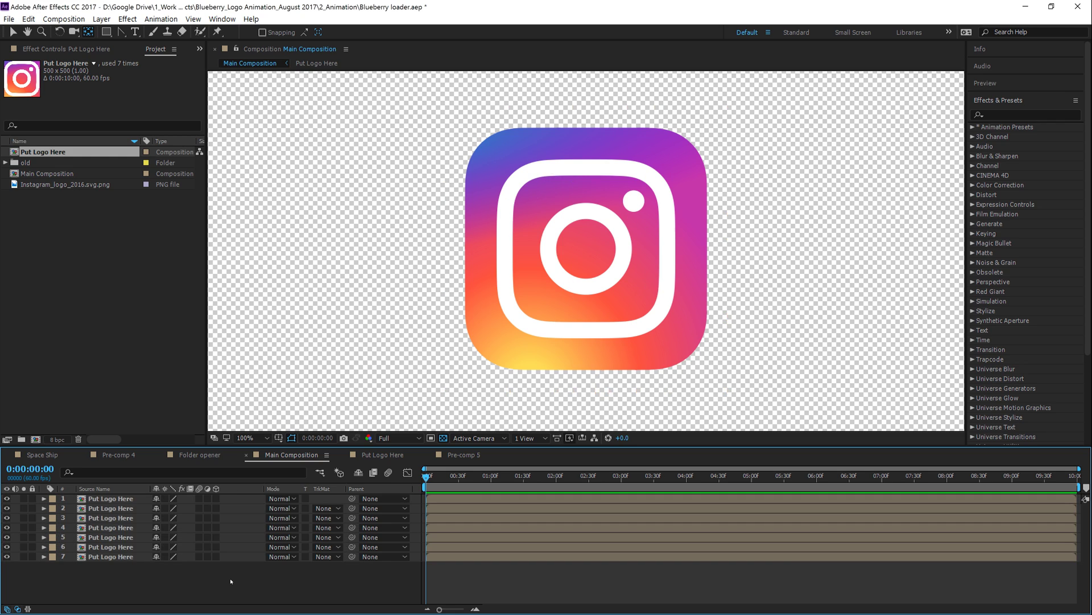
# Step: Hide the layer Switches column in the timeline and show it again
pyautogui.rightClick(239, 489)
pyautogui.click(267, 497)
pyautogui.rightClick(144, 489)
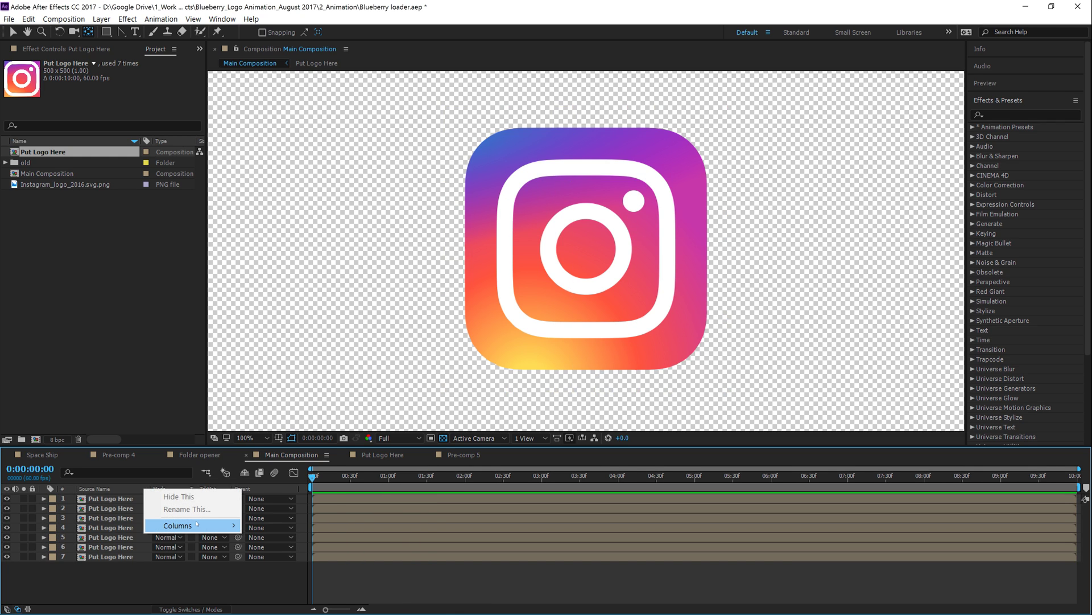
pyautogui.moveTo(196, 523)
pyautogui.click(268, 442)
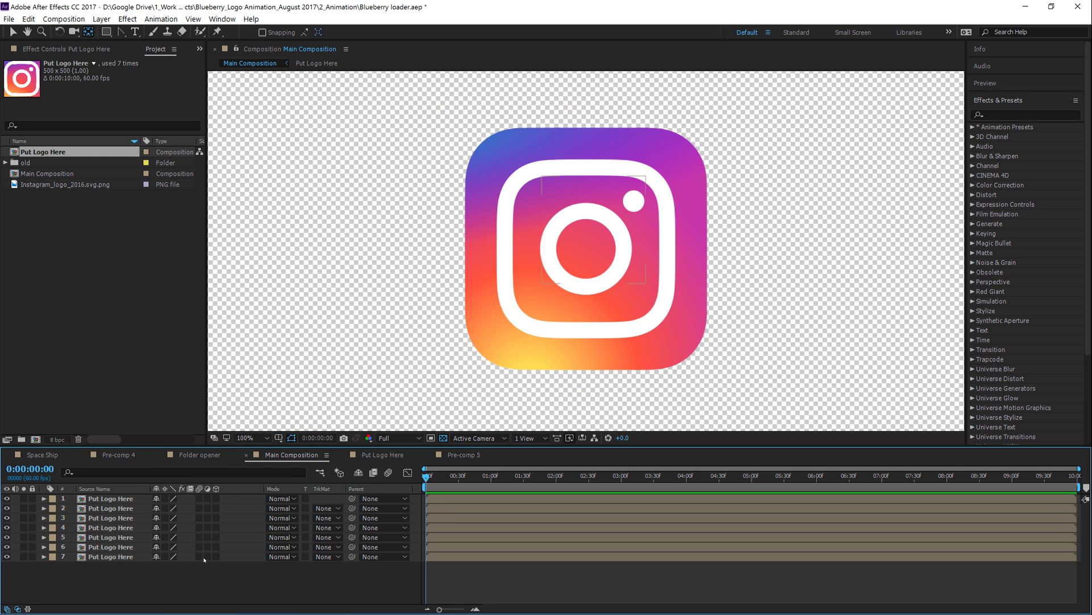
# Step: Turn all seven Put Logo Here layers into 3D layers
pyautogui.click(135, 499)
pyautogui.keyDown('shift'); pyautogui.click(147, 557); pyautogui.keyUp('shift')
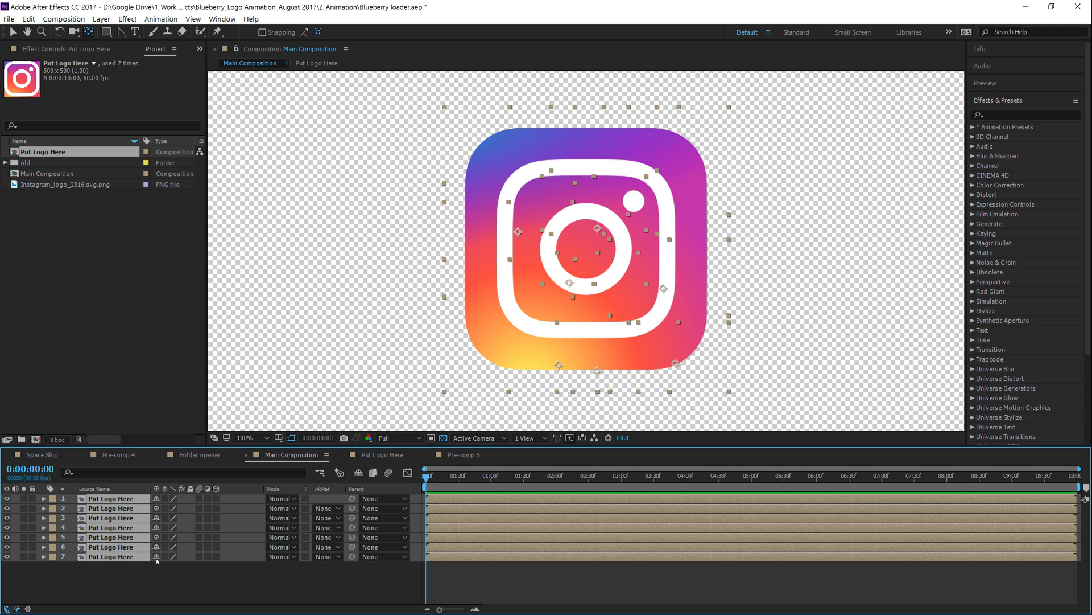
pyautogui.click(216, 499)
pyautogui.click(295, 592)
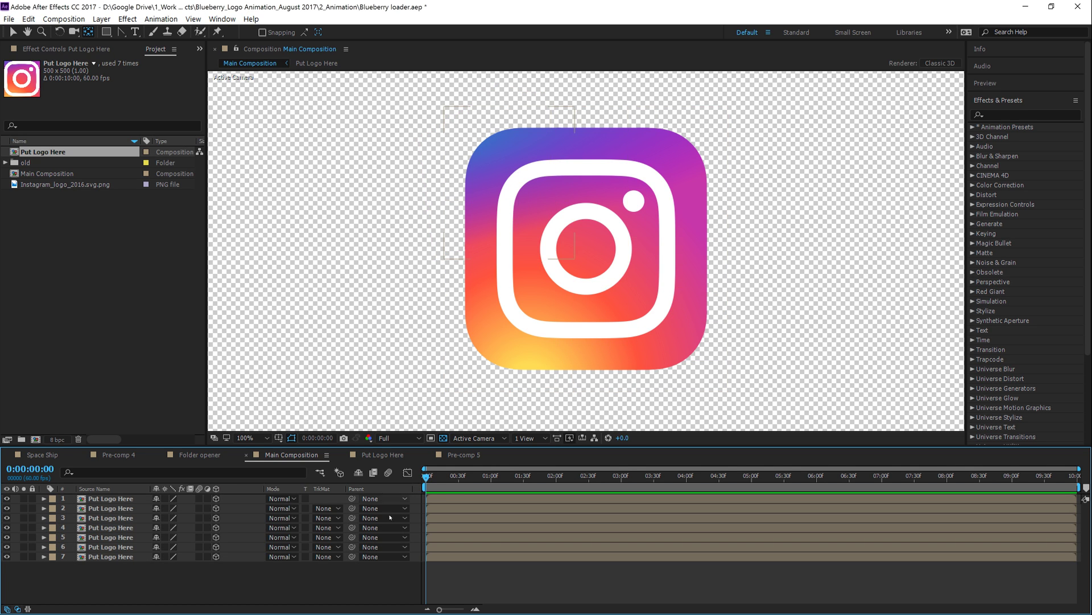
# Step: Set an Orientation keyframe at 0:00:01:30 on all seven logo layers at once
pyautogui.click(111, 498)
pyautogui.keyDown('shift'); pyautogui.click(151, 558); pyautogui.keyUp('shift')
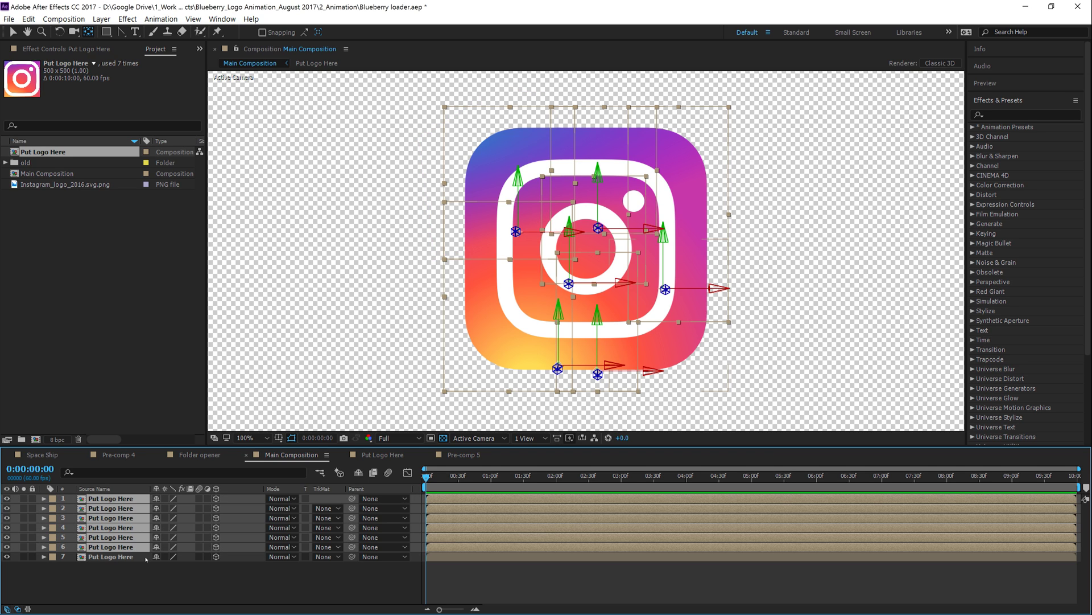
pyautogui.keyDown('shift'); pyautogui.click(128, 558); pyautogui.keyUp('shift')
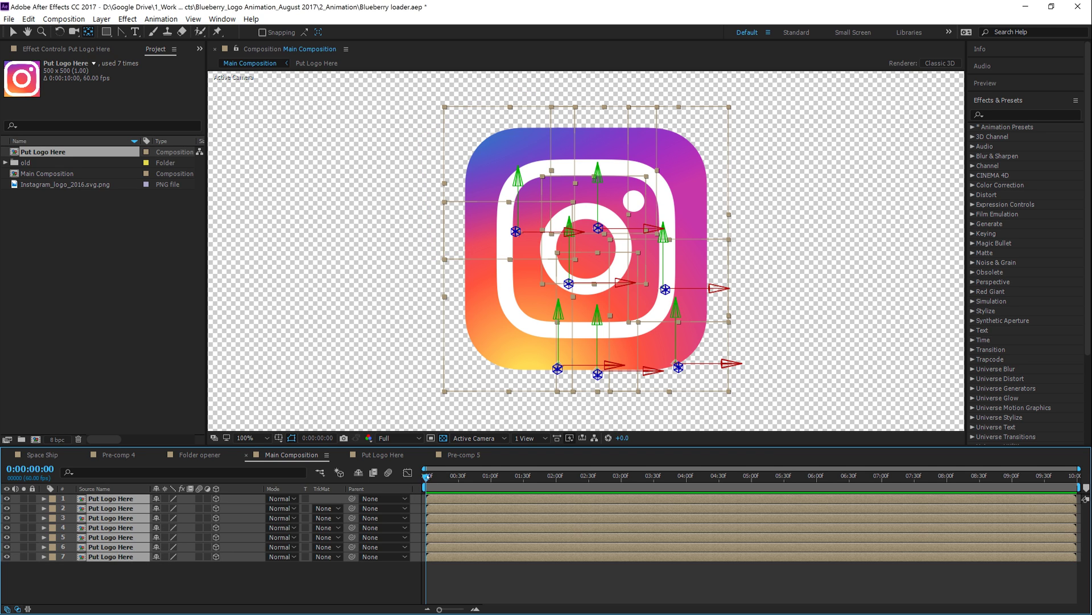
pyautogui.moveTo(426, 476); pyautogui.dragTo(525, 487)
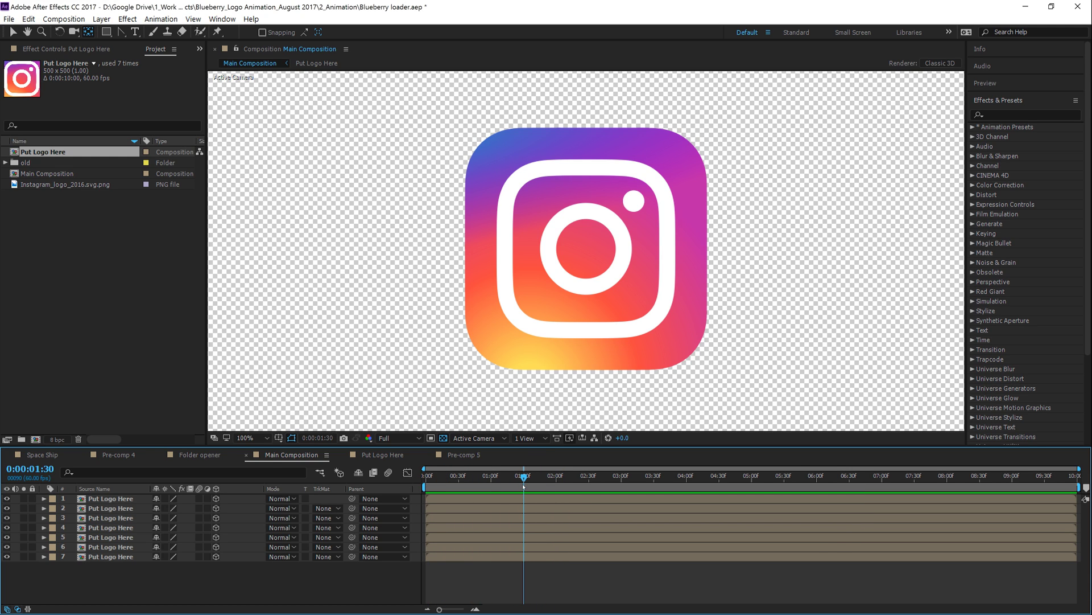
pyautogui.click(126, 499)
pyautogui.keyDown('shift'); pyautogui.click(126, 557); pyautogui.keyUp('shift')
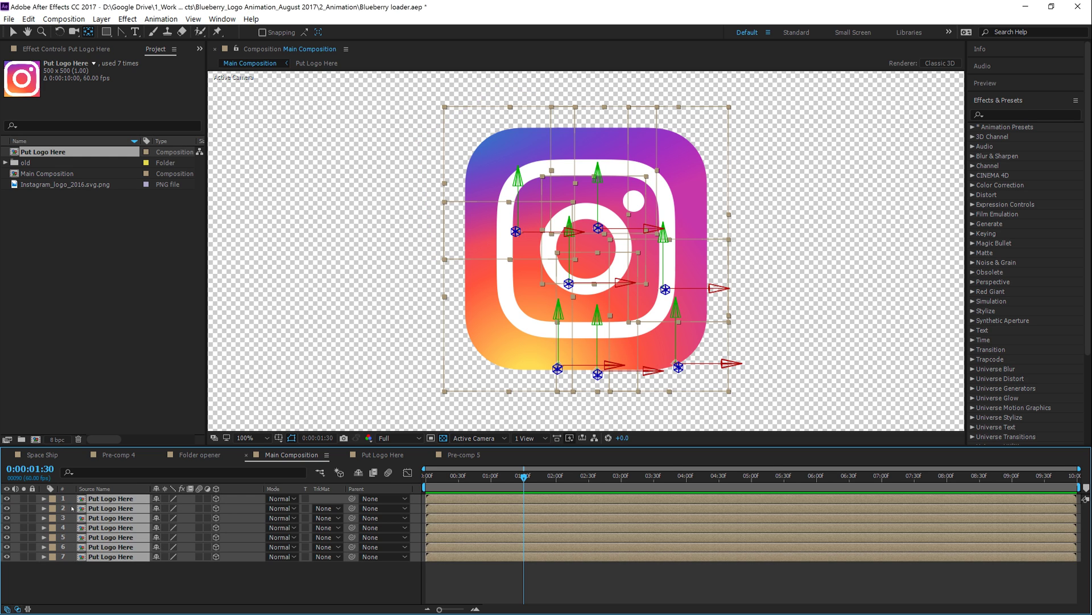
pyautogui.click(44, 499)
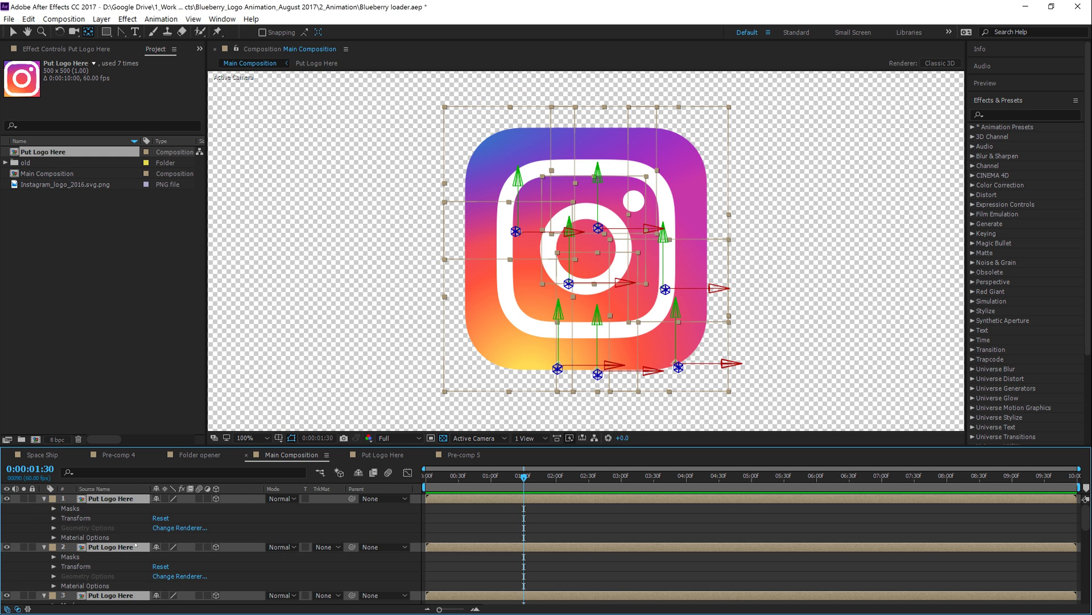
pyautogui.click(54, 518)
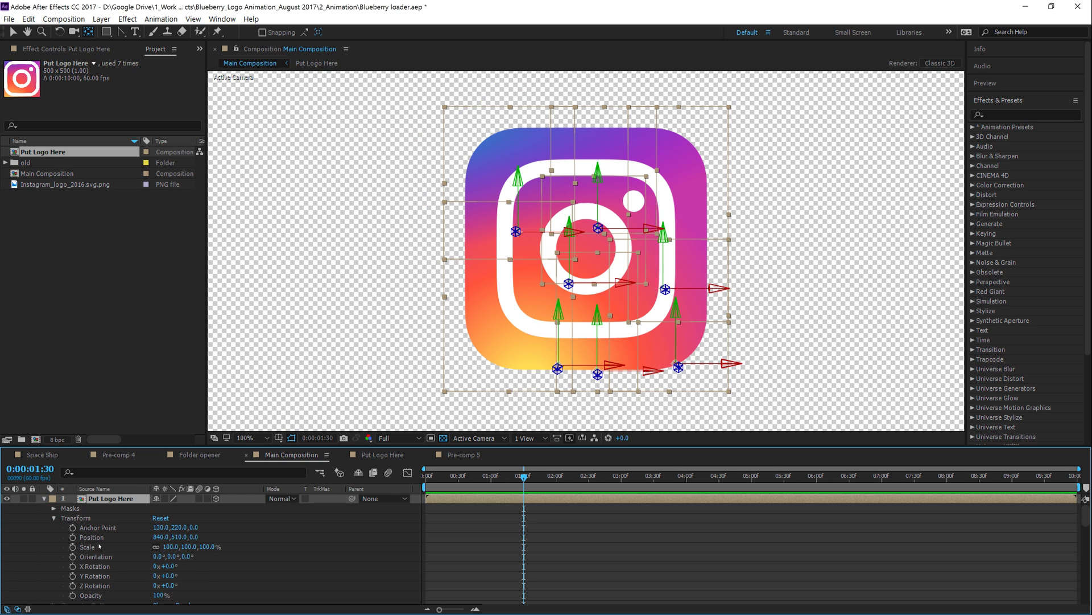
pyautogui.click(73, 557)
# Step: Check the Orientation keyframes in the Transform properties of layers 2, 3 and 4 in an enlarged timeline, and collapse the layers again
pyautogui.scroll(-5, 780, 521)
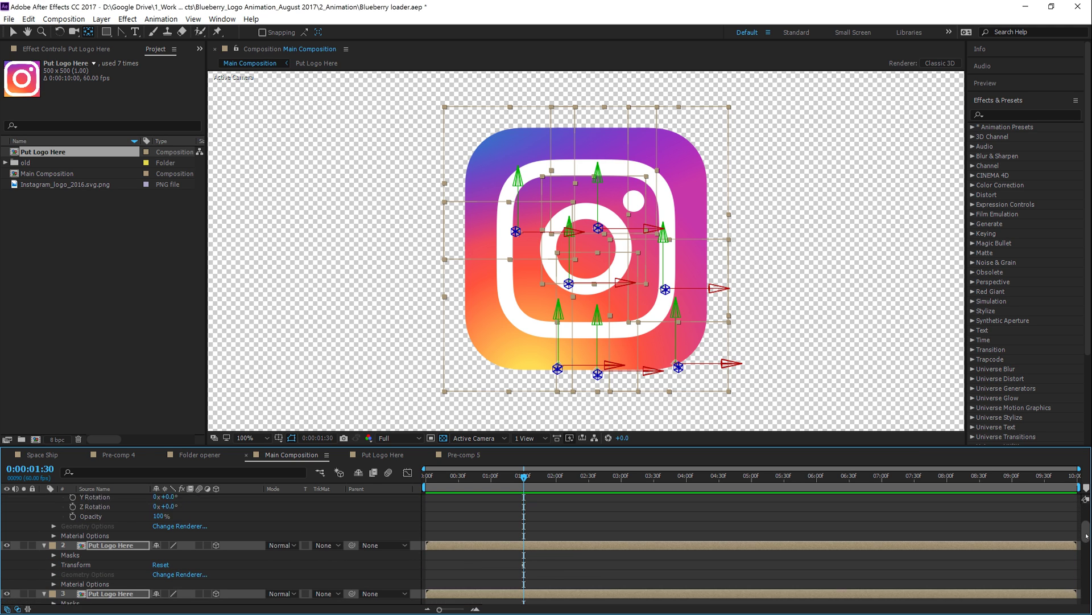
pyautogui.moveTo(242, 444); pyautogui.dragTo(307, 200)
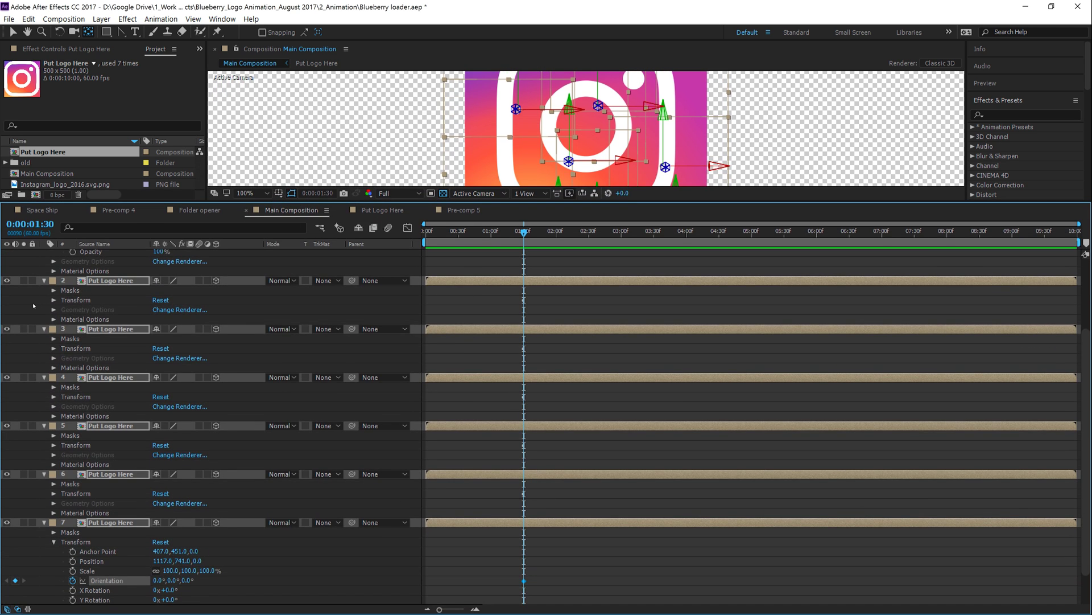
pyautogui.click(54, 300)
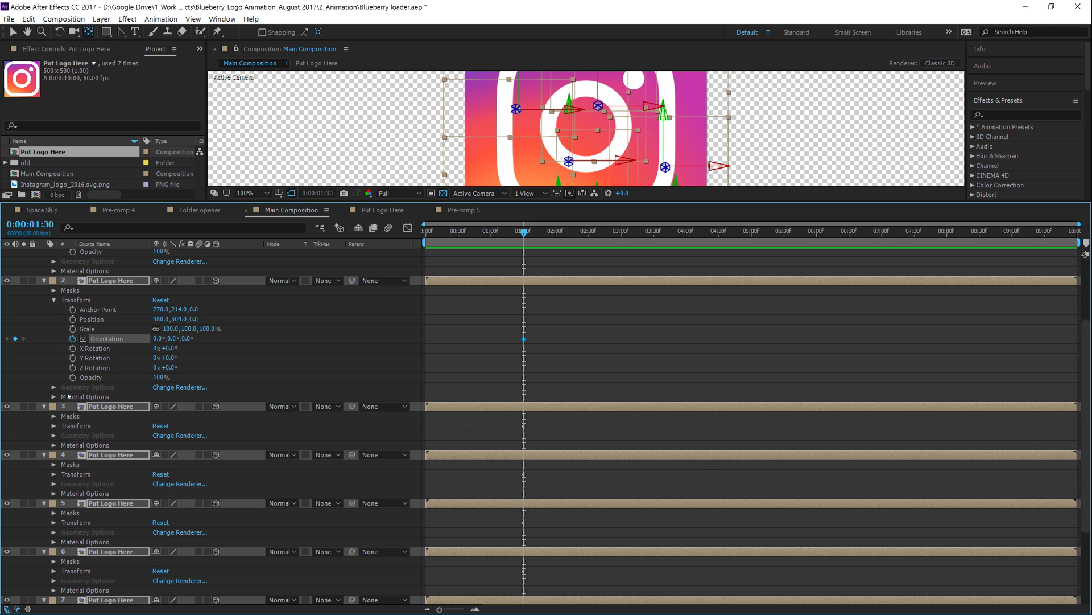
pyautogui.click(54, 425)
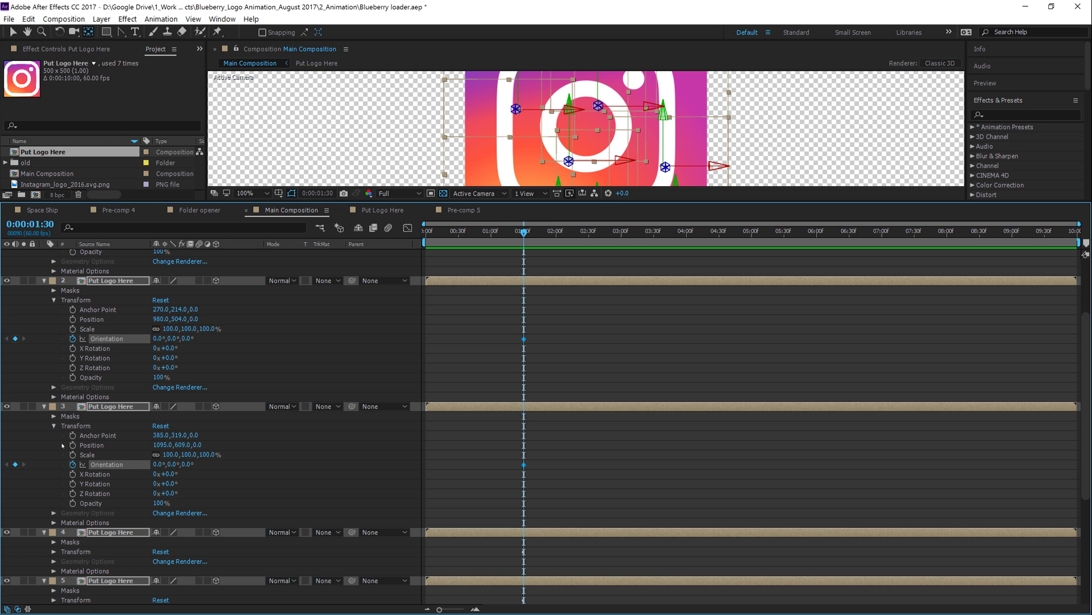
pyautogui.click(54, 551)
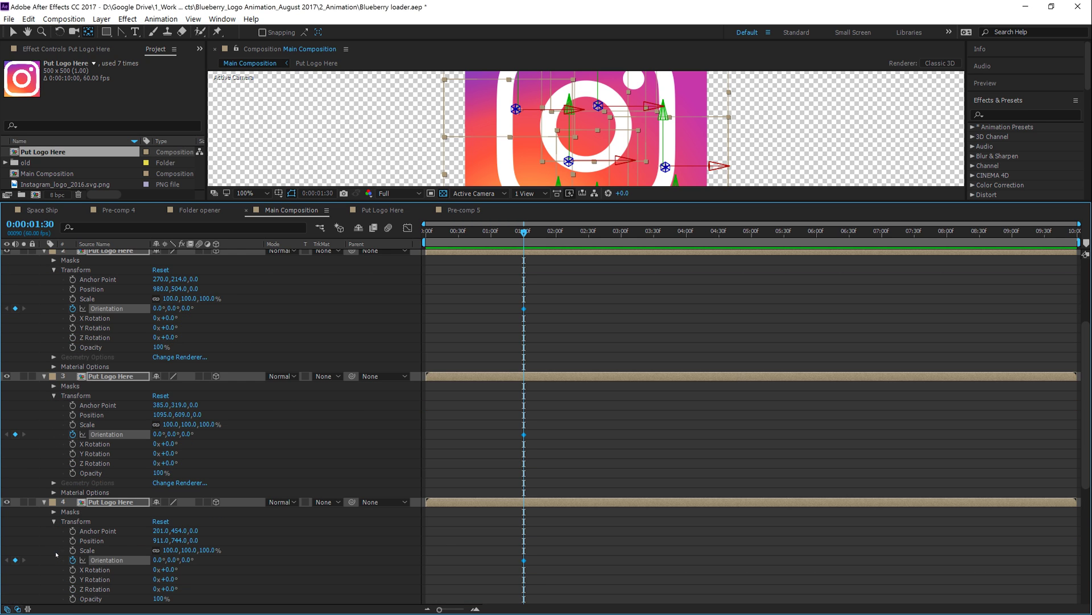
pyautogui.click(45, 503)
# Step: Return the current time to 0:00:00:00 with the Transform properties of all layers open, and collapse the layers
pyautogui.click(106, 255)
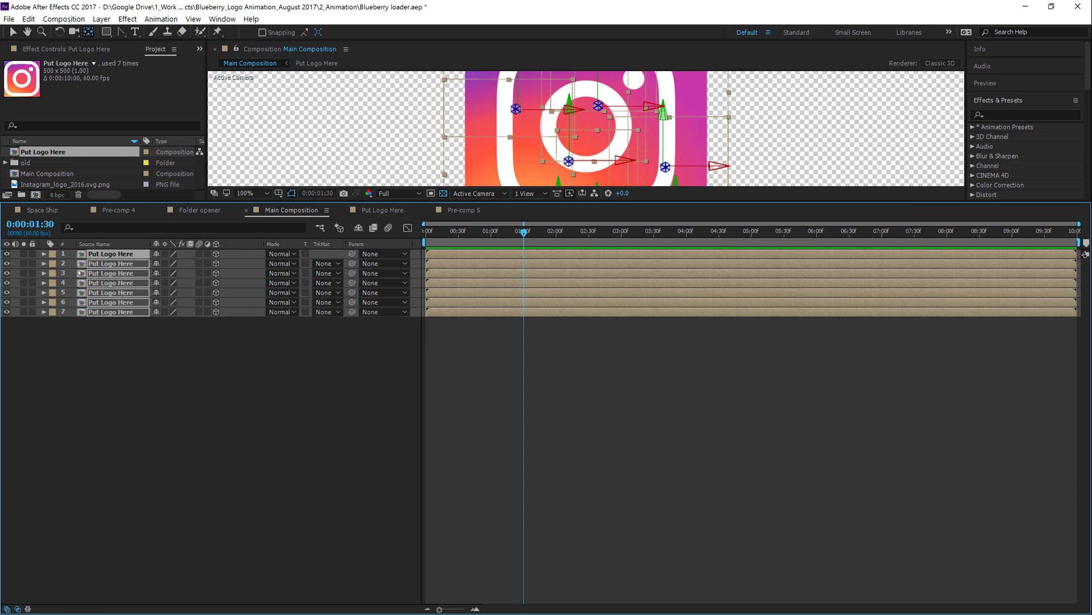
pyautogui.hotkey('ctrl', 'a')
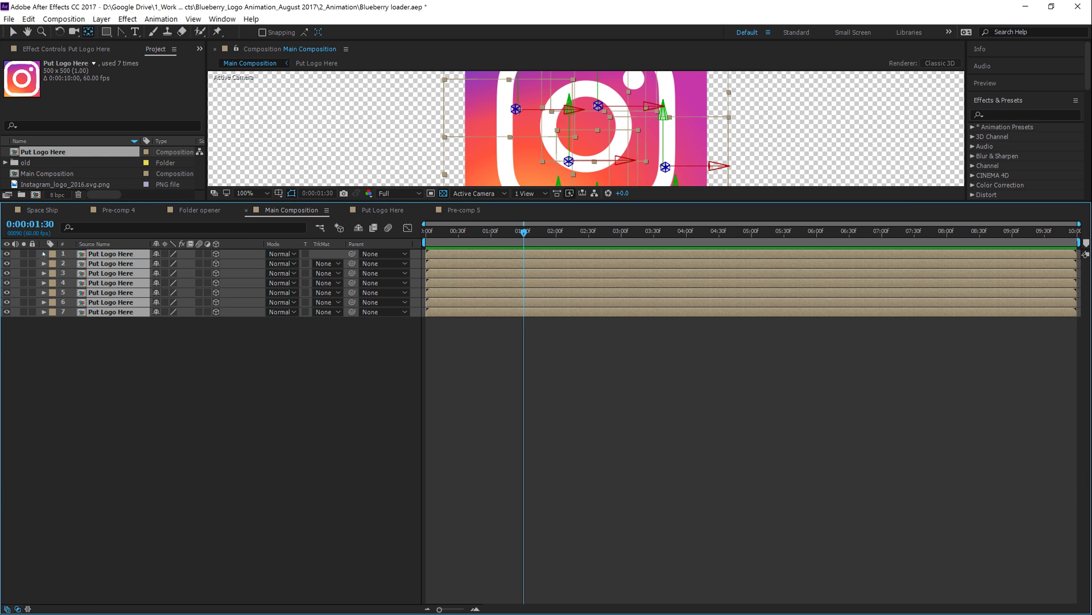
pyautogui.click(43, 254)
pyautogui.click(55, 274)
pyautogui.click(54, 274)
pyautogui.moveTo(520, 231); pyautogui.dragTo(412, 254)
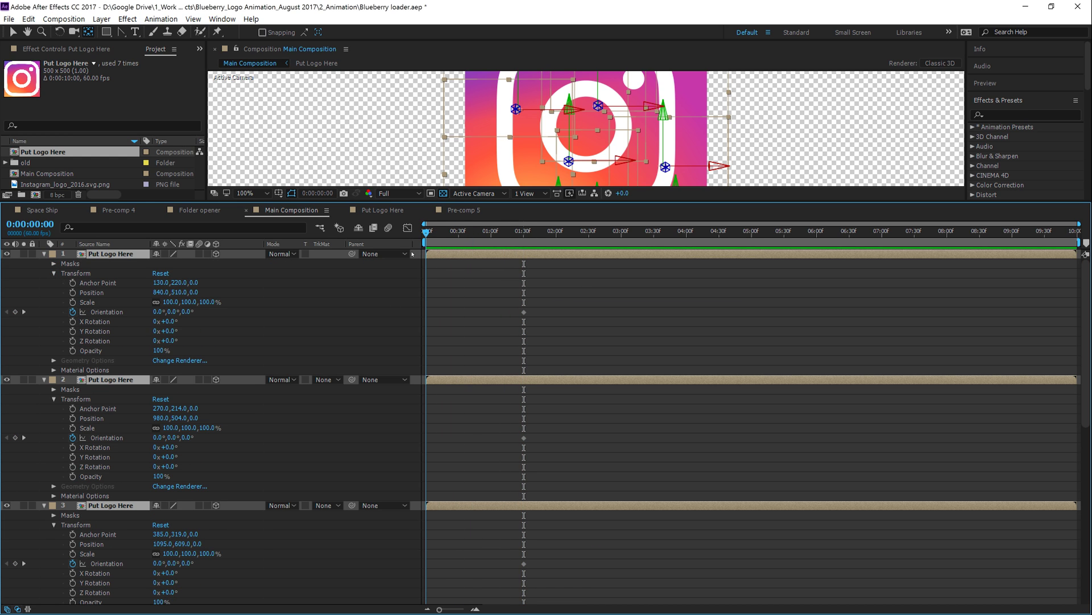
pyautogui.click(44, 254)
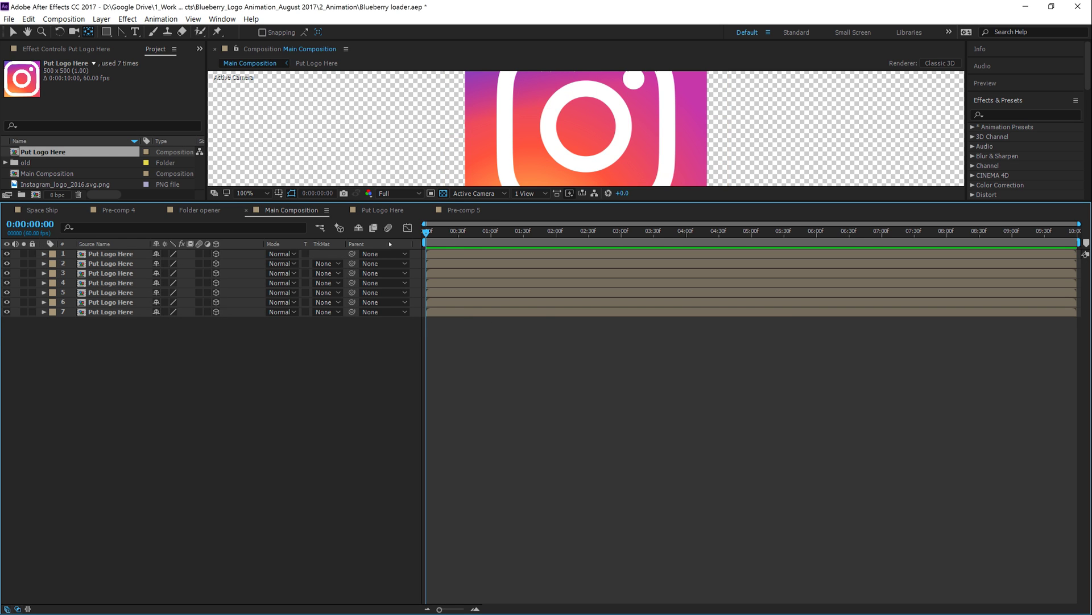
# Step: Rotate layer 1 in 3D with the Rotation tool at 0:00:00:00 until the piece is seen edge-on
pyautogui.moveTo(350, 201); pyautogui.dragTo(350, 405)
pyautogui.click(438, 225)
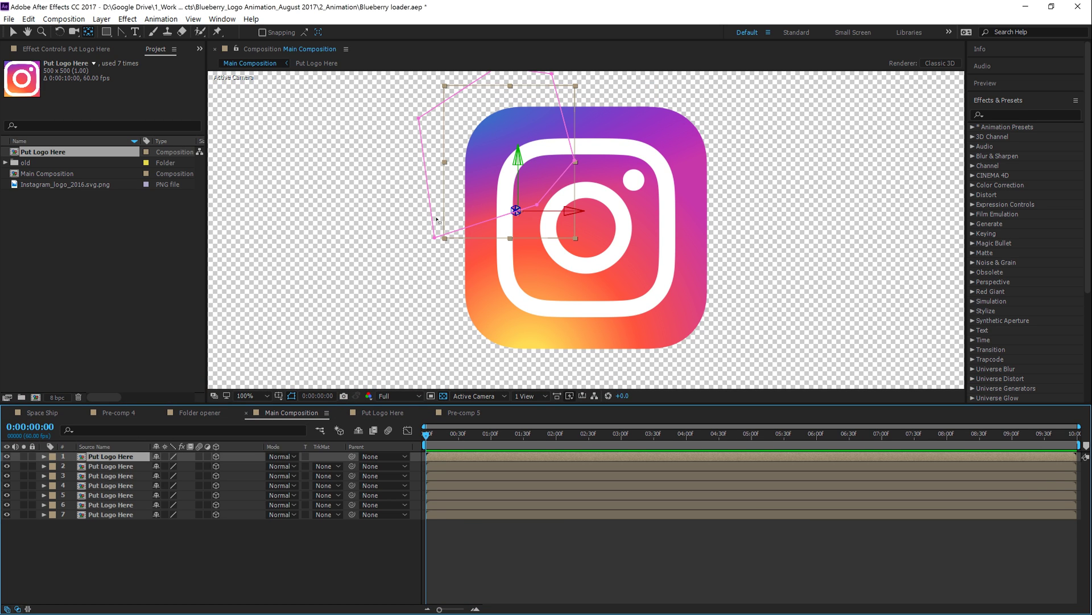
pyautogui.press('w')
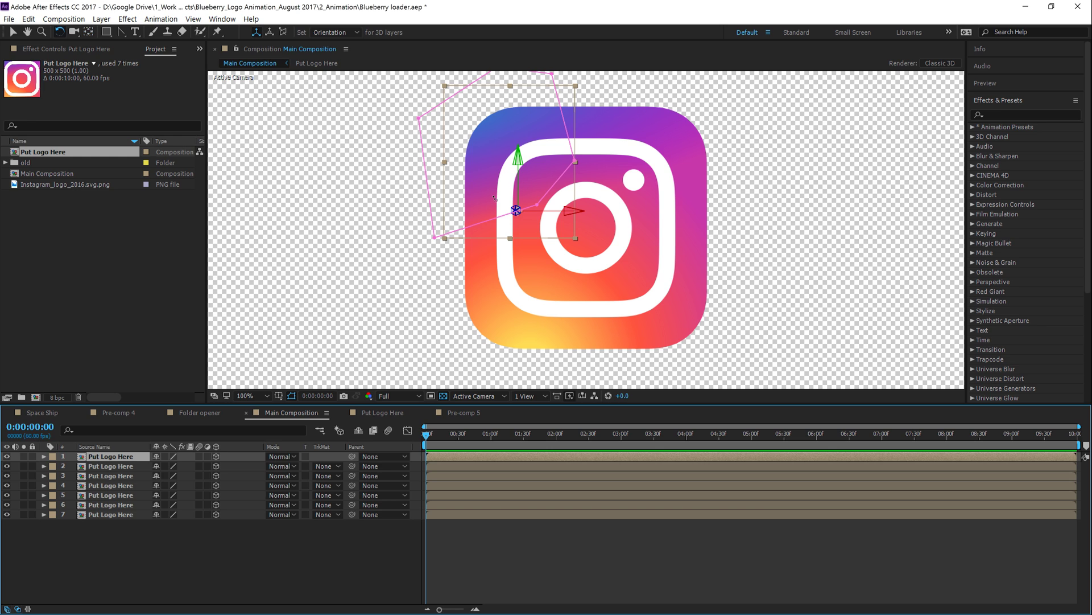
pyautogui.moveTo(500, 209); pyautogui.dragTo(507, 254)
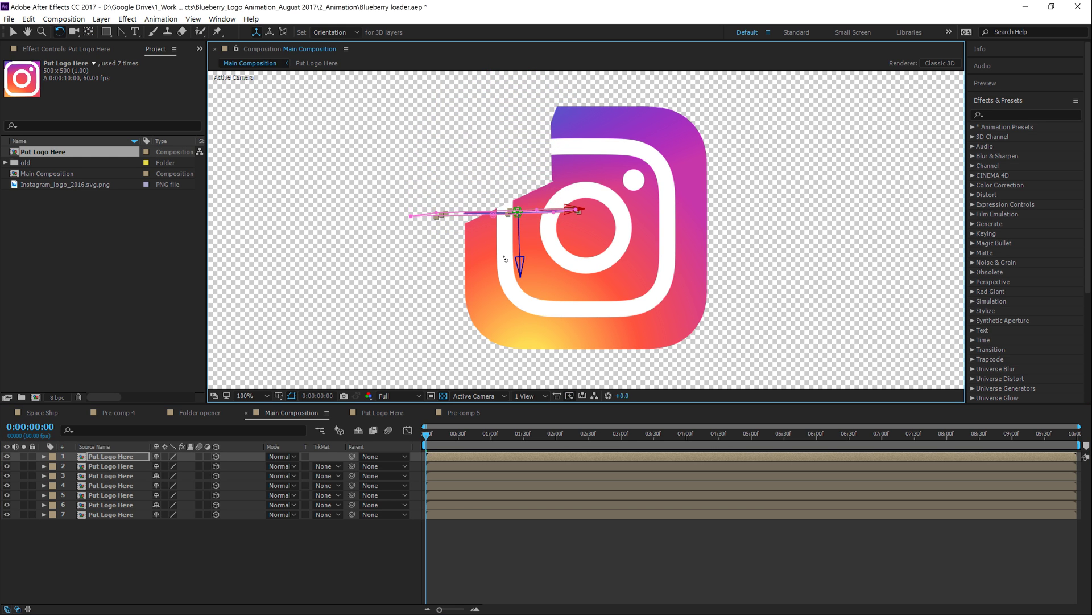
pyautogui.press('y')
# Step: Rotate layers 2 and 3 in 3D at 0:00:00:00 so both pieces turn nearly edge-on, with layer 3 tilted diagonally
pyautogui.click(125, 465)
pyautogui.press('w')
pyautogui.moveTo(575, 183); pyautogui.dragTo(571, 235)
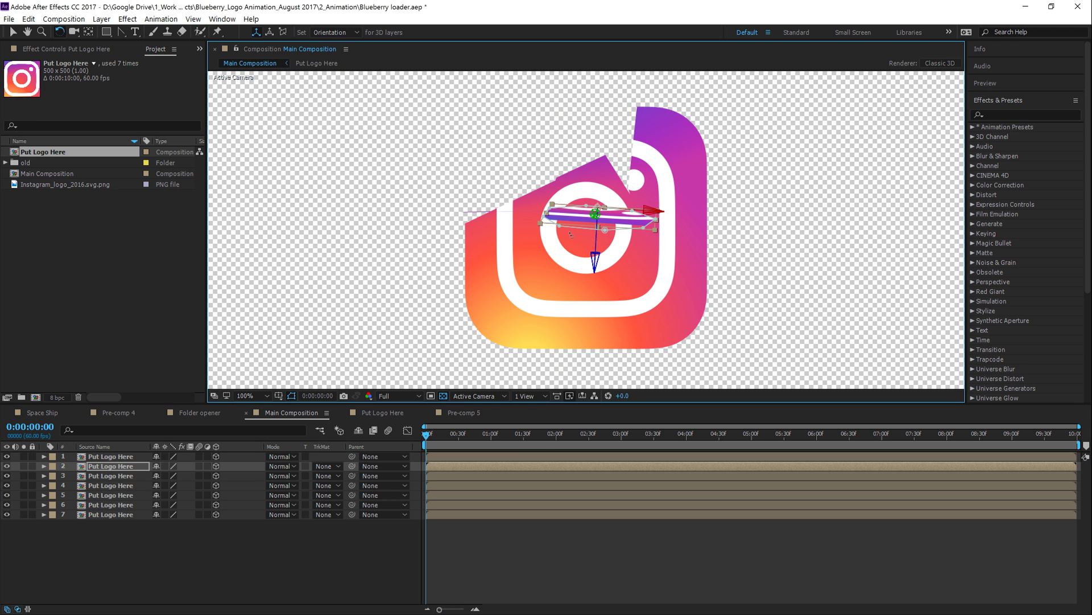
pyautogui.click(682, 188)
pyautogui.moveTo(681, 188); pyautogui.dragTo(658, 245)
pyautogui.press('y')
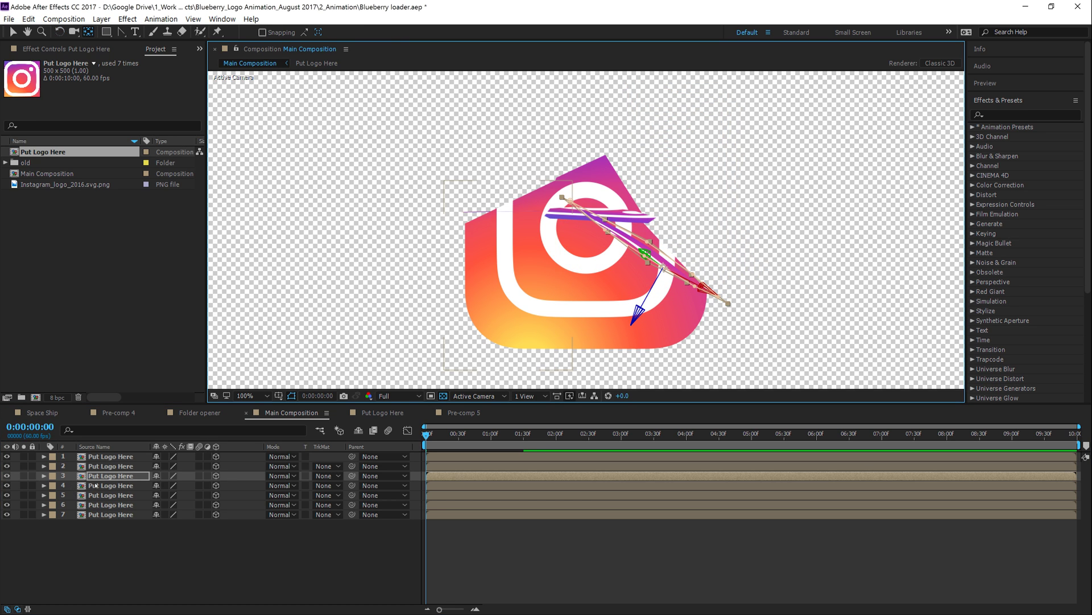
# Step: Rotate layers 4 and 5 in 3D at 0:00:00:00 so both lower pieces fold to thin slanted slivers
pyautogui.click(97, 485)
pyautogui.press('w')
pyautogui.moveTo(506, 229); pyautogui.dragTo(533, 289)
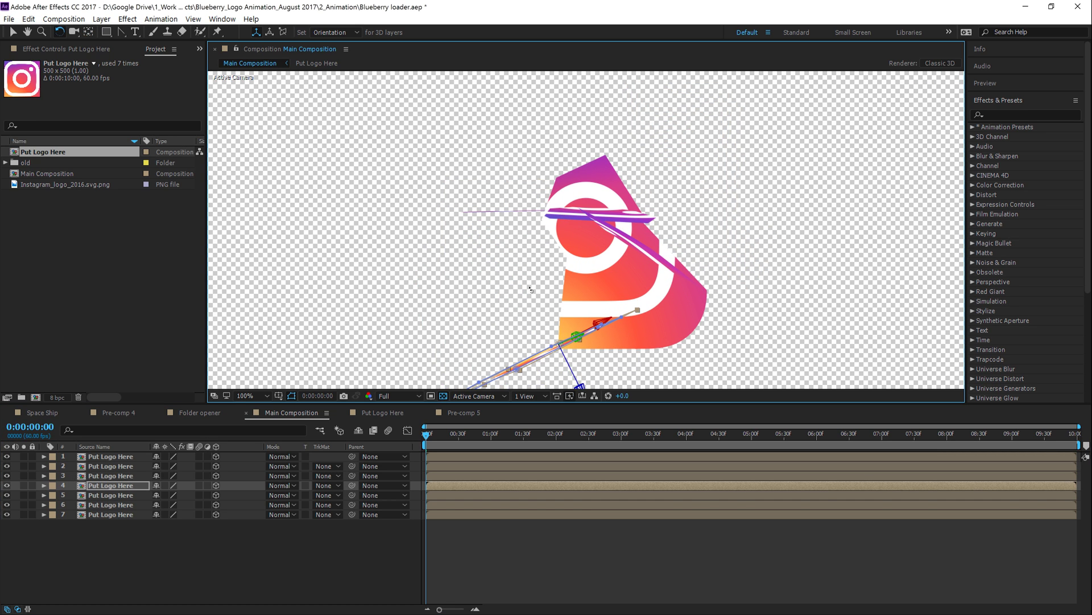
pyautogui.click(596, 269)
pyautogui.moveTo(596, 269); pyautogui.dragTo(605, 311)
pyautogui.press('y')
# Step: Tilt layer 6 and rotate layer 7 edge-on in 3D at 0:00:00:00, and preview the unfolding pieces up to 0:00:00:26
pyautogui.click(597, 232)
pyautogui.press('w')
pyautogui.moveTo(655, 275); pyautogui.dragTo(575, 286)
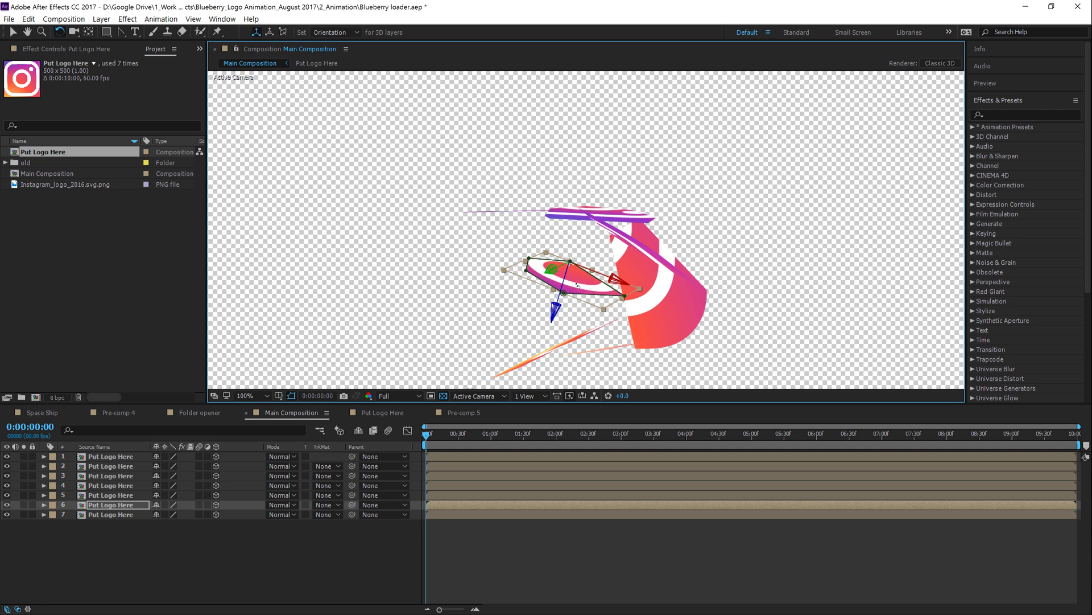
pyautogui.hotkey('ctrl', 'Down')
pyautogui.moveTo(674, 290); pyautogui.dragTo(676, 342)
pyautogui.press('y')
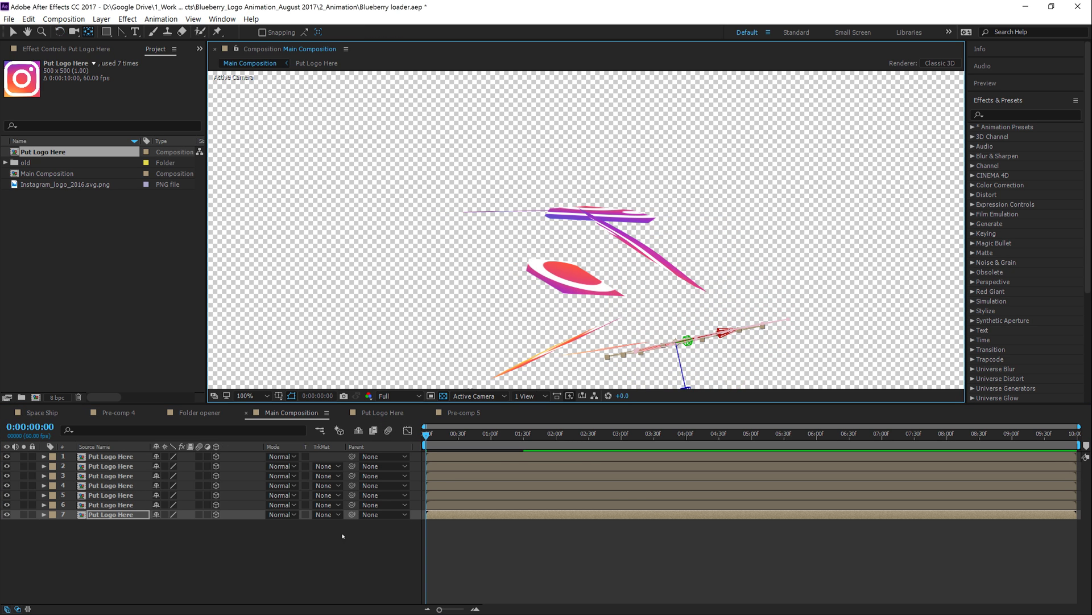
pyautogui.moveTo(425, 433); pyautogui.dragTo(454, 462)
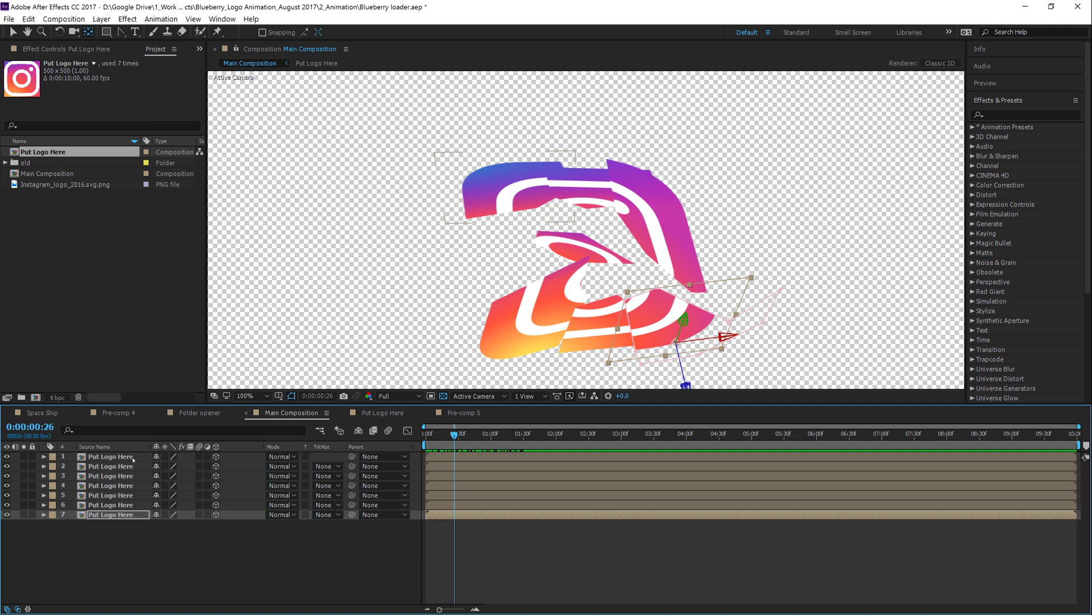
# Step: Add 100% Opacity keyframes to all seven Put Logo Here layers and place them a few frames after 0:00:00:00
pyautogui.keyDown('shift'); pyautogui.click(130, 457); pyautogui.keyUp('shift')
pyautogui.press('u')
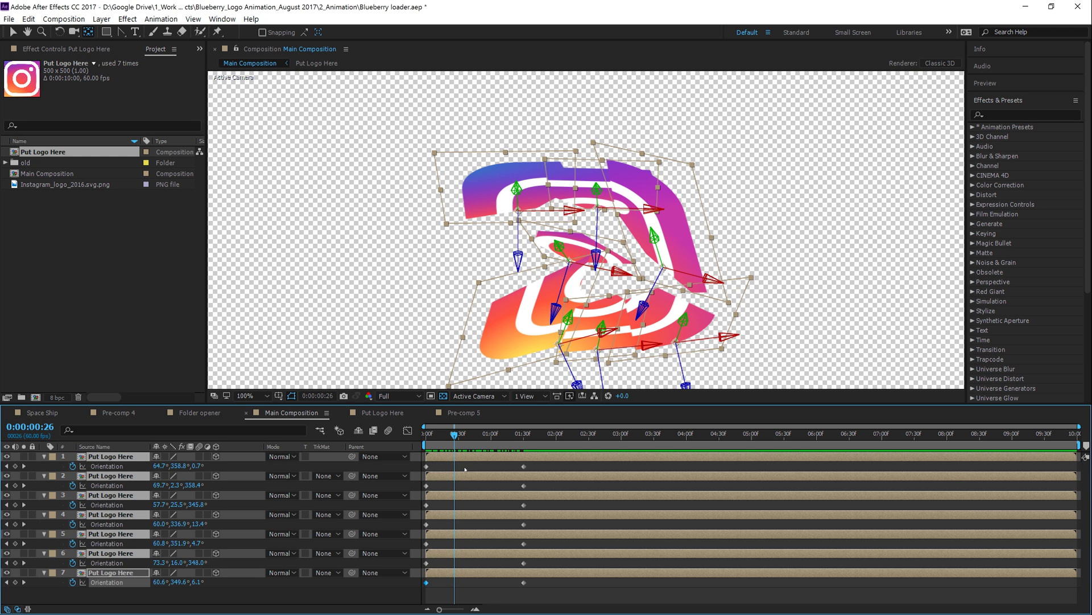
pyautogui.press('Home')
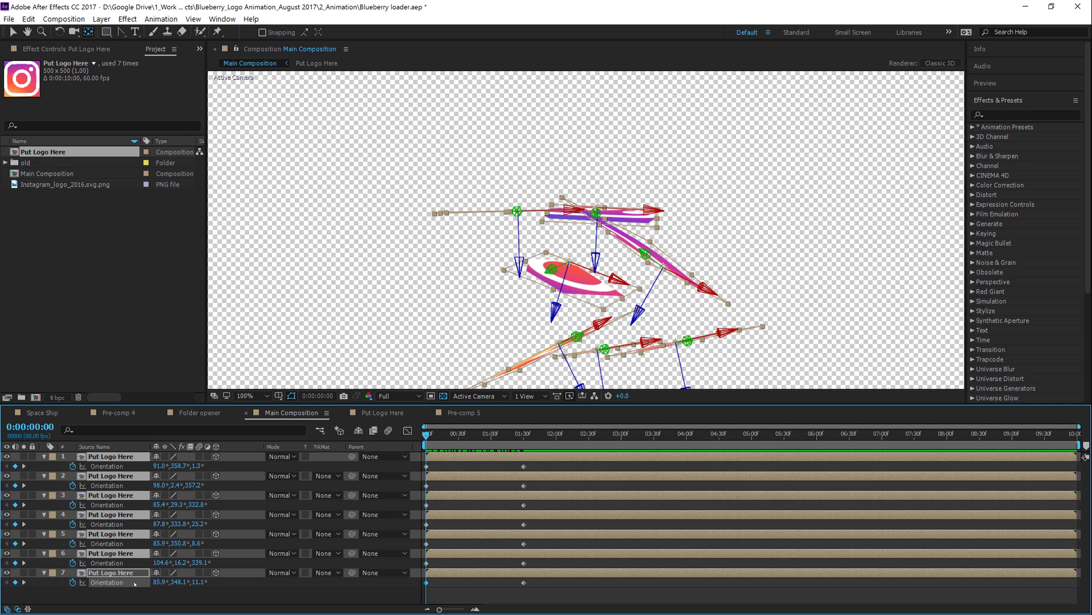
pyautogui.click(130, 594)
pyautogui.click(115, 457)
pyautogui.keyDown('shift'); pyautogui.click(129, 573); pyautogui.keyUp('shift')
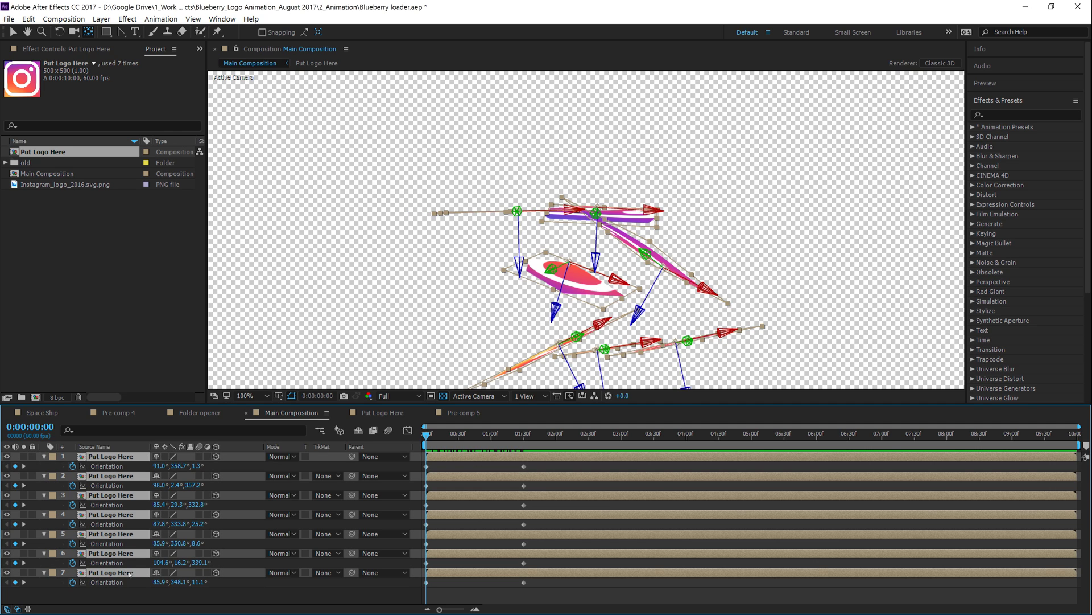
pyautogui.press('t')
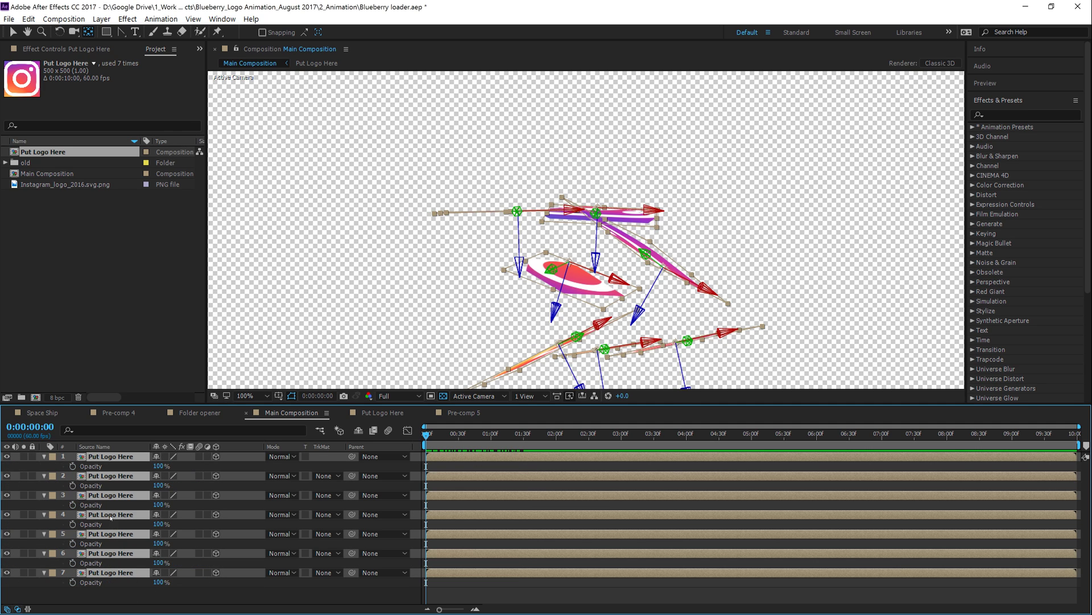
pyautogui.hotkey('alt', 'shift', 't')
pyautogui.moveTo(426, 465)
pyautogui.mouseDown()
pyautogui.moveTo(463, 481)
pyautogui.moveTo(434, 475)
pyautogui.mouseUp()
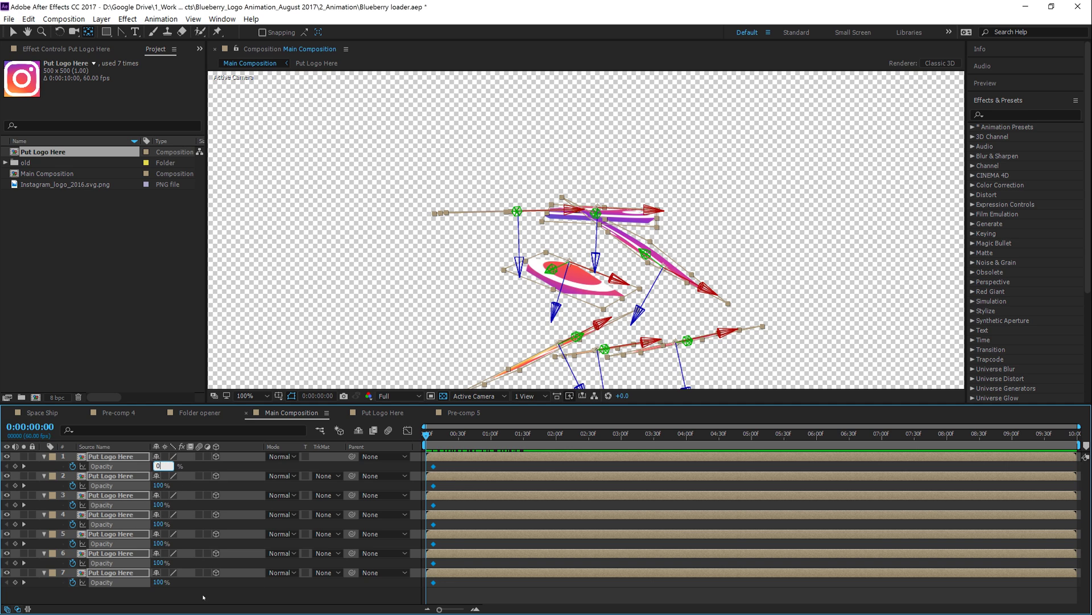
# Step: Set the Opacity of all seven layers to 0% at 0:00:00:00 and preview the fade-in
pyautogui.write('0')
pyautogui.press('Return')
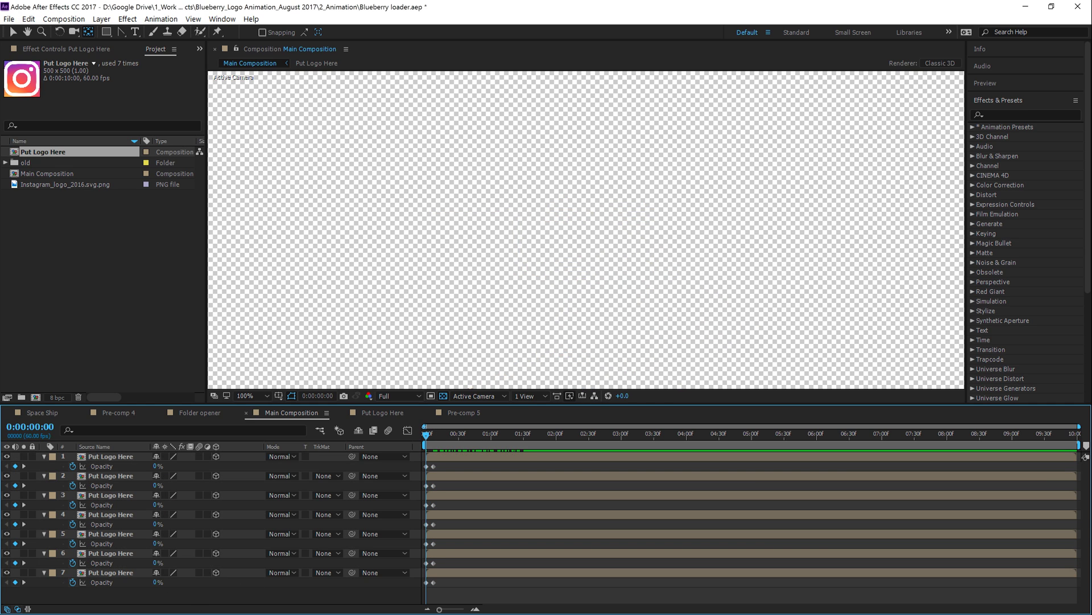
pyautogui.press('space')
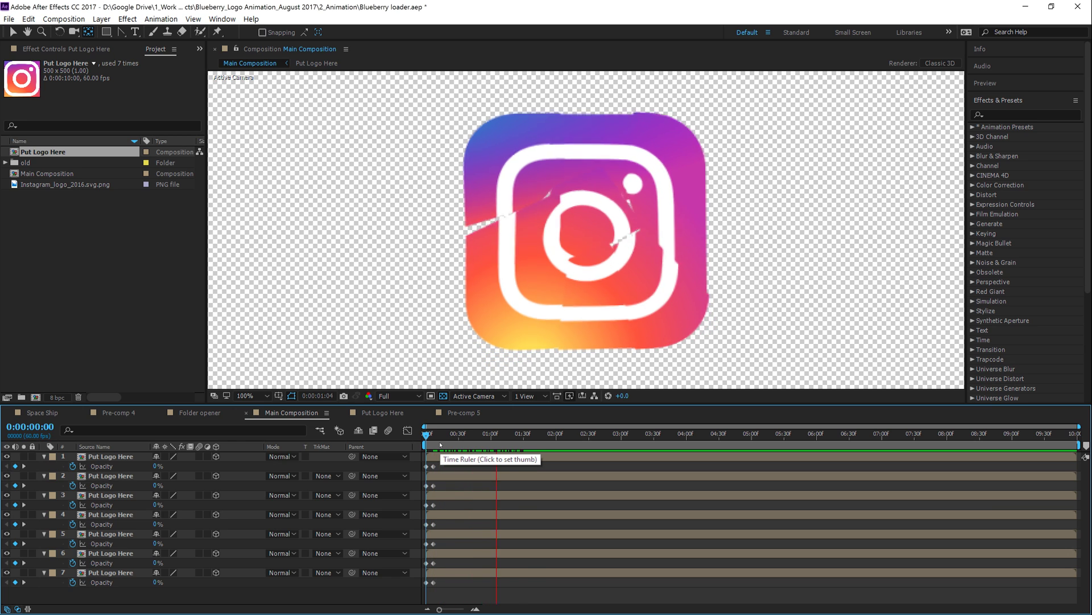
pyautogui.press('space')
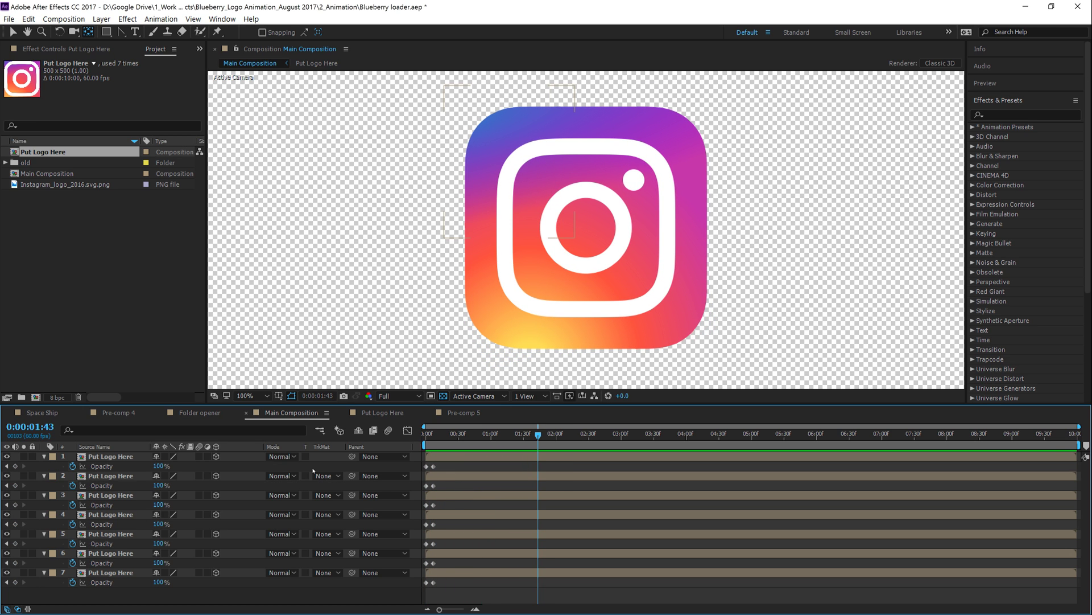
# Step: Collapse the revealed Opacity properties of all seven layers
pyautogui.click(44, 456)
pyautogui.click(44, 466)
pyautogui.click(45, 476)
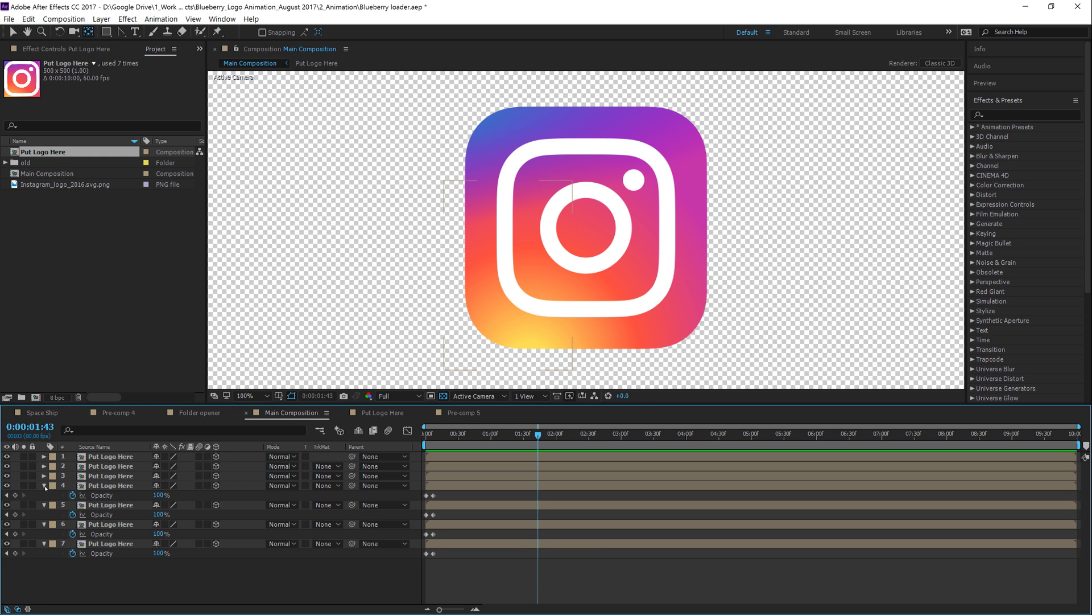
pyautogui.click(44, 485)
pyautogui.click(44, 495)
pyautogui.click(44, 505)
pyautogui.click(44, 515)
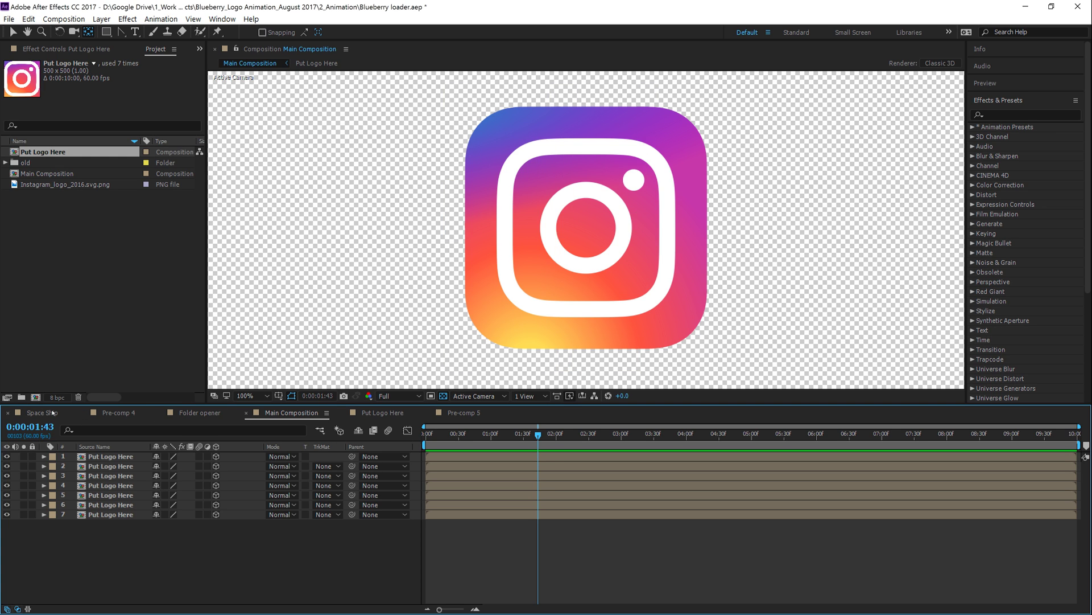
# Step: Open Pre-comp 4 and Pre-comp 6 and scrub through the finished W logo animation for reference
pyautogui.click(115, 413)
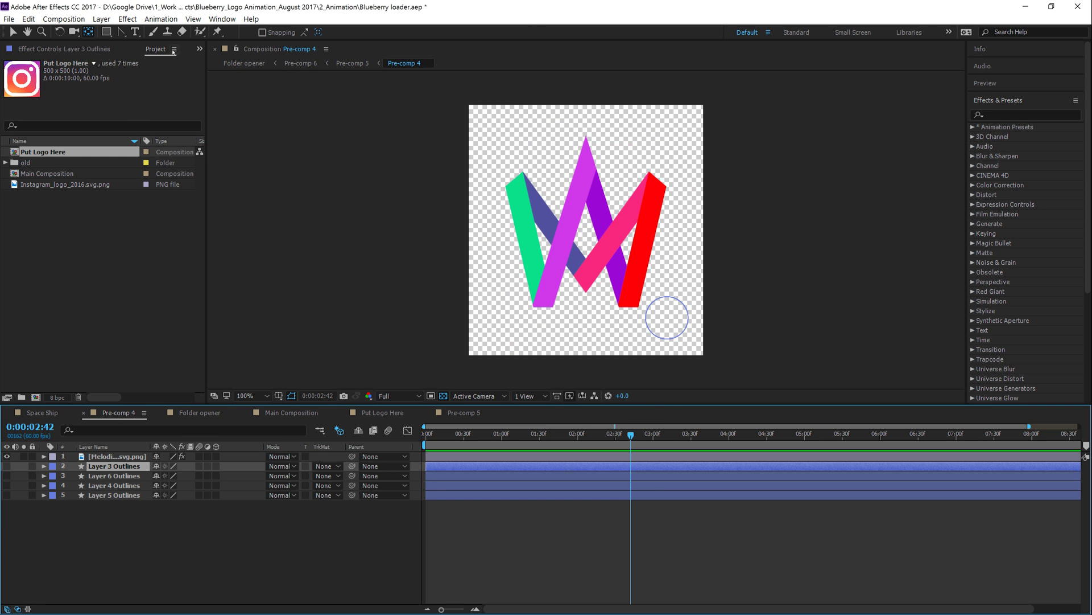
pyautogui.click(311, 65)
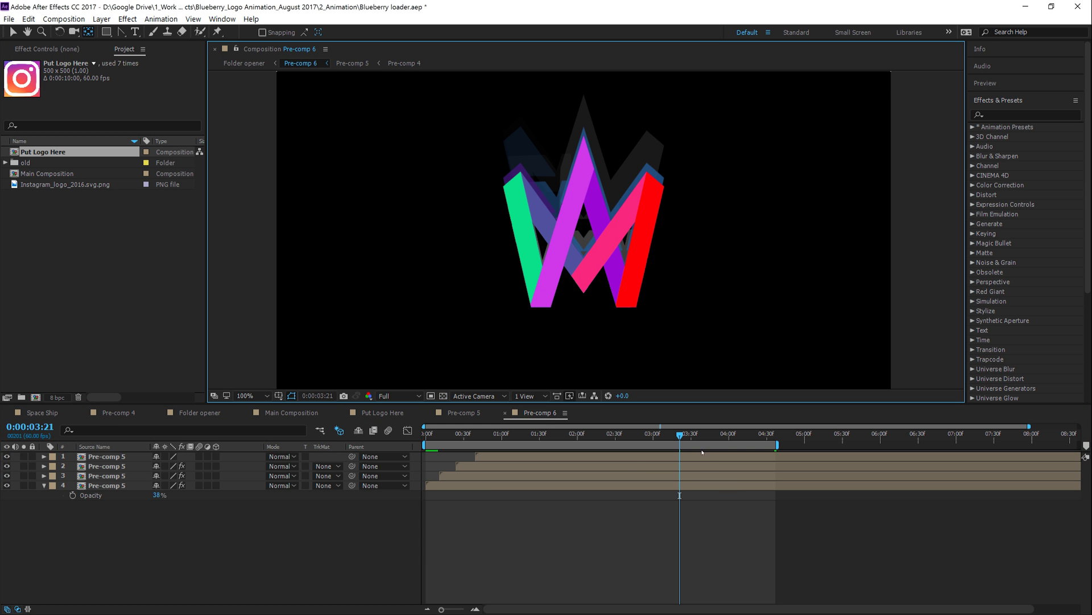
pyautogui.moveTo(679, 495); pyautogui.dragTo(645, 485)
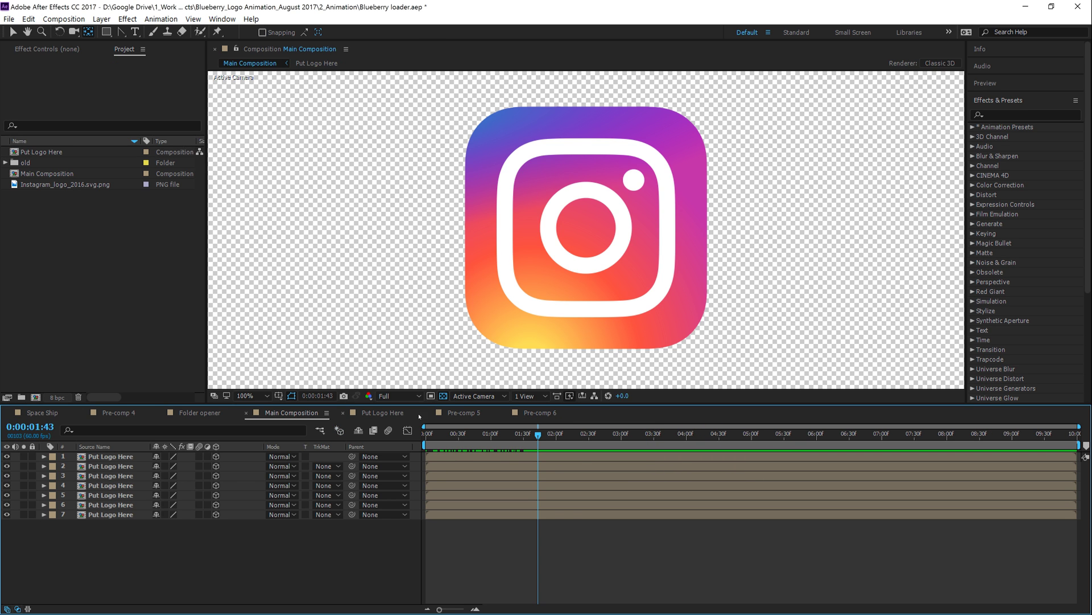
pyautogui.moveTo(538, 436); pyautogui.dragTo(539, 460)
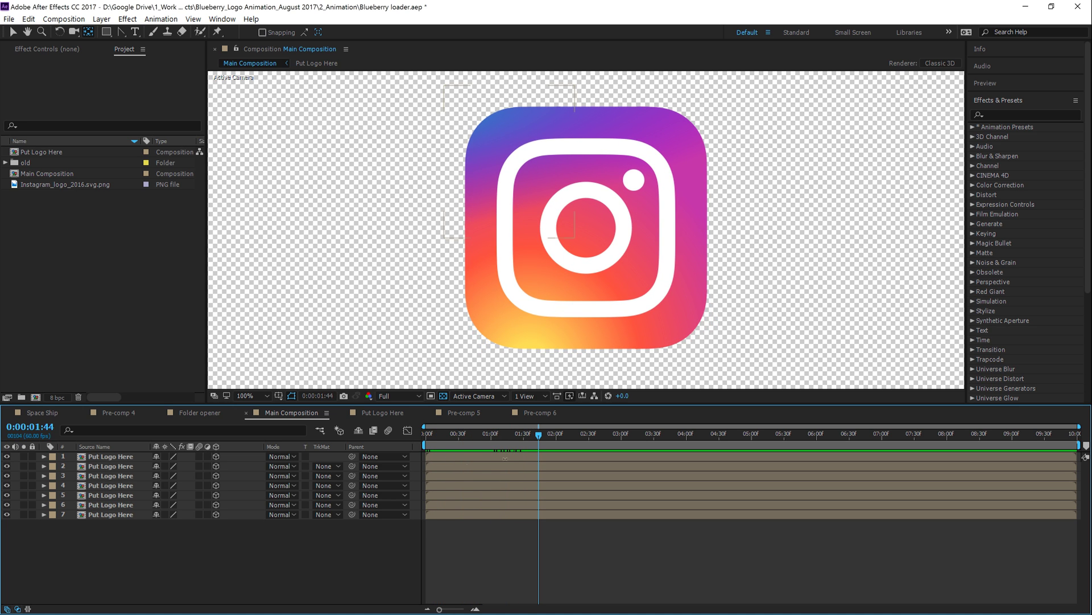
# Step: Add Position keyframes to all seven layers in Main Composition and place them at about 0:00:02:32
pyautogui.click(141, 458)
pyautogui.keyDown('shift'); pyautogui.click(125, 514); pyautogui.keyUp('shift')
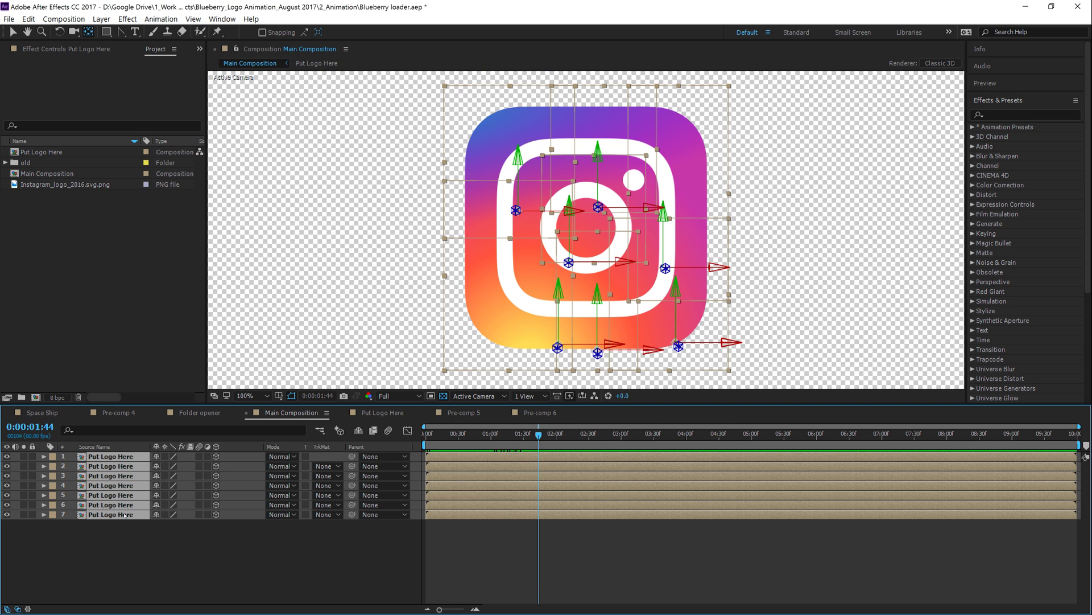
pyautogui.press('p')
pyautogui.click(73, 467)
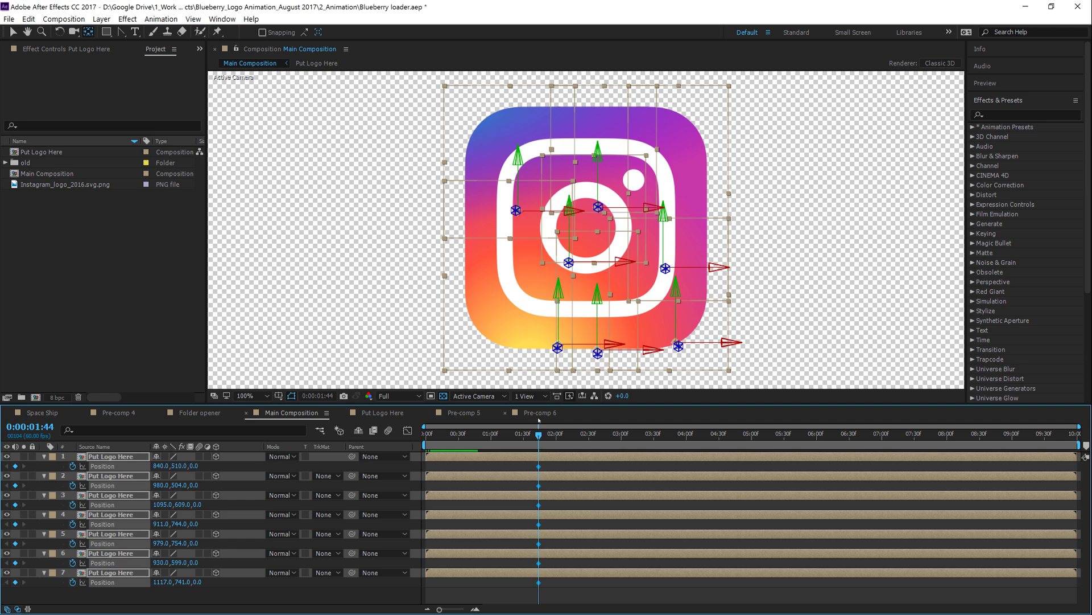
pyautogui.moveTo(540, 468); pyautogui.dragTo(593, 467)
# Step: Move all seven pieces straight up by about 182 px at 0:00:03:22 and preview the upward exit
pyautogui.press('space')
pyautogui.click(11, 35)
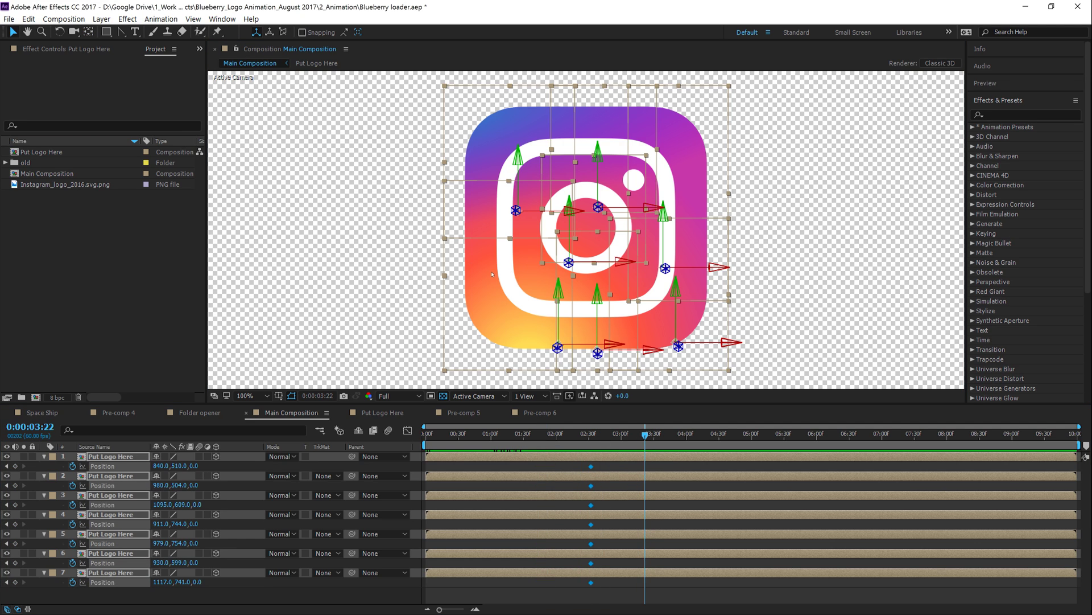
pyautogui.moveTo(482, 281); pyautogui.dragTo(508, 172)
pyautogui.press('space')
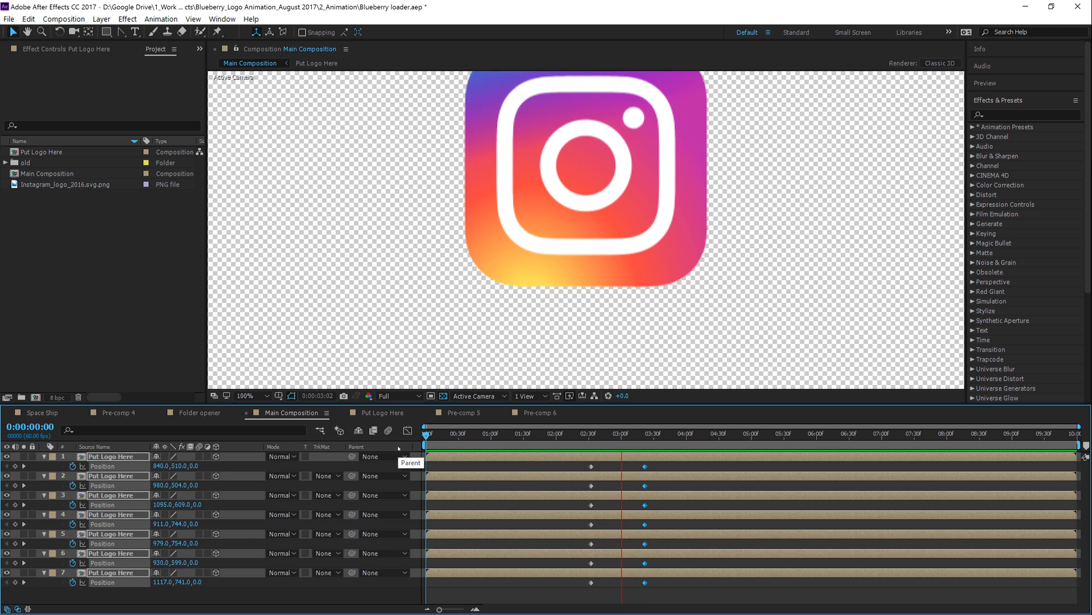
pyautogui.press('space')
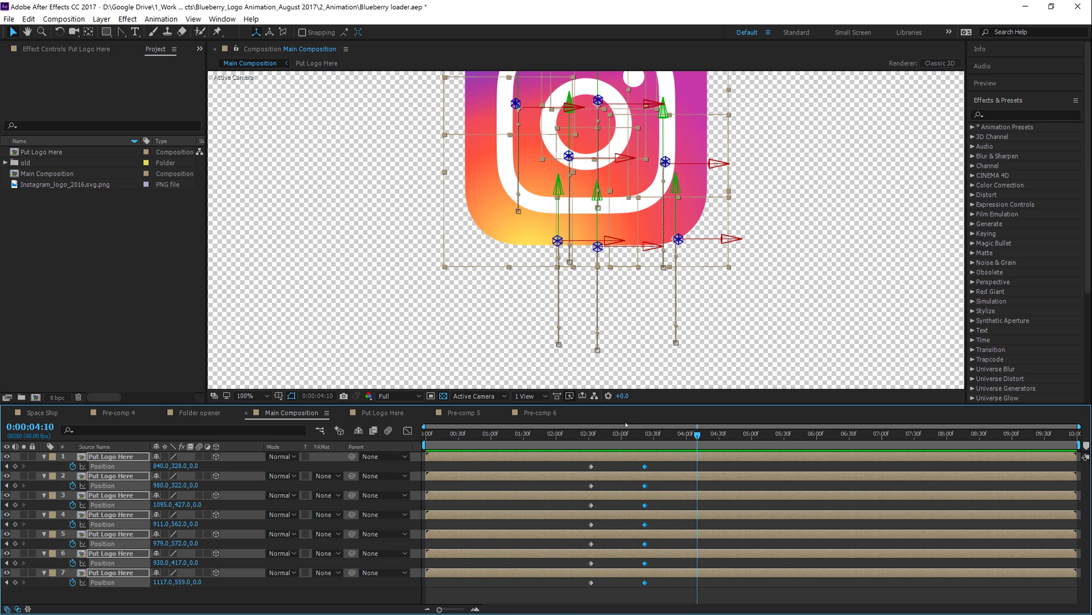
# Step: Keyframe the Opacity of all seven layers at 100% on 0:00:02:32 and 0% on 0:00:03:19, and preview the fade-out
pyautogui.moveTo(637, 438); pyautogui.dragTo(591, 437)
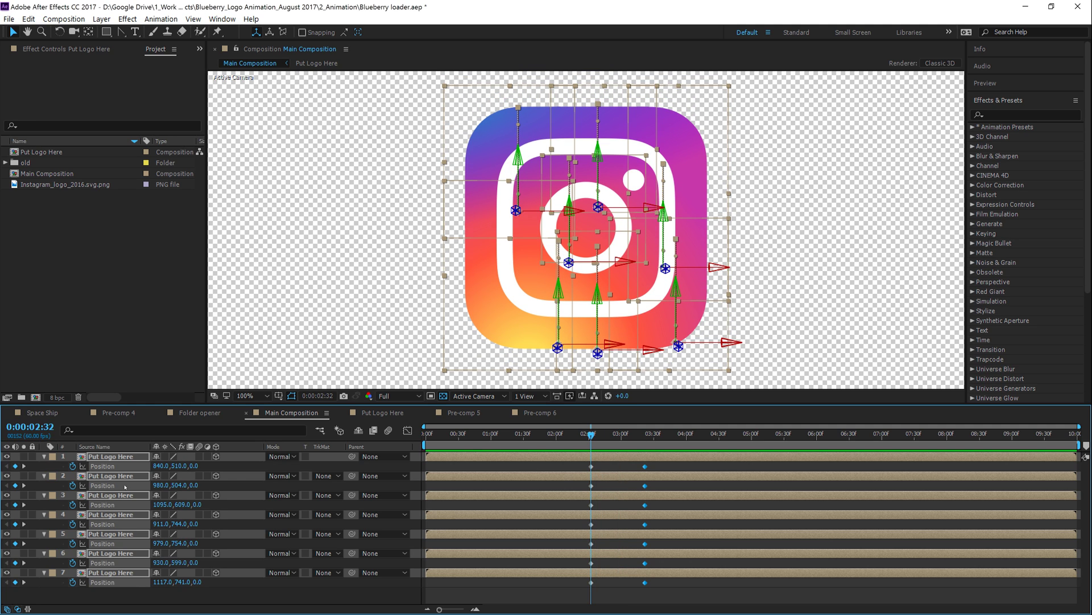
pyautogui.press('t')
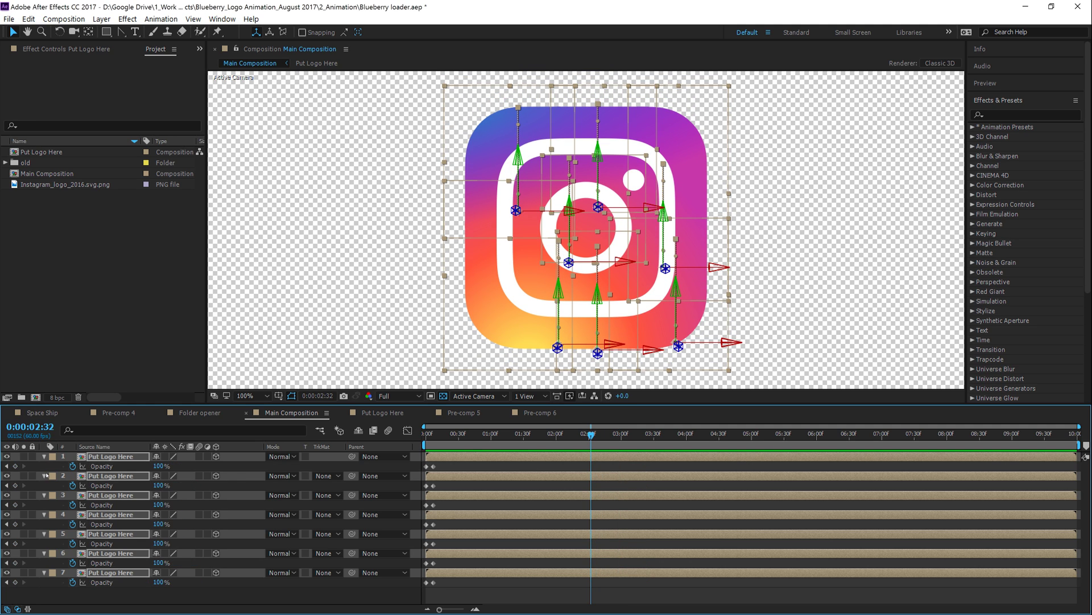
pyautogui.click(15, 466)
pyautogui.moveTo(591, 435); pyautogui.dragTo(643, 444)
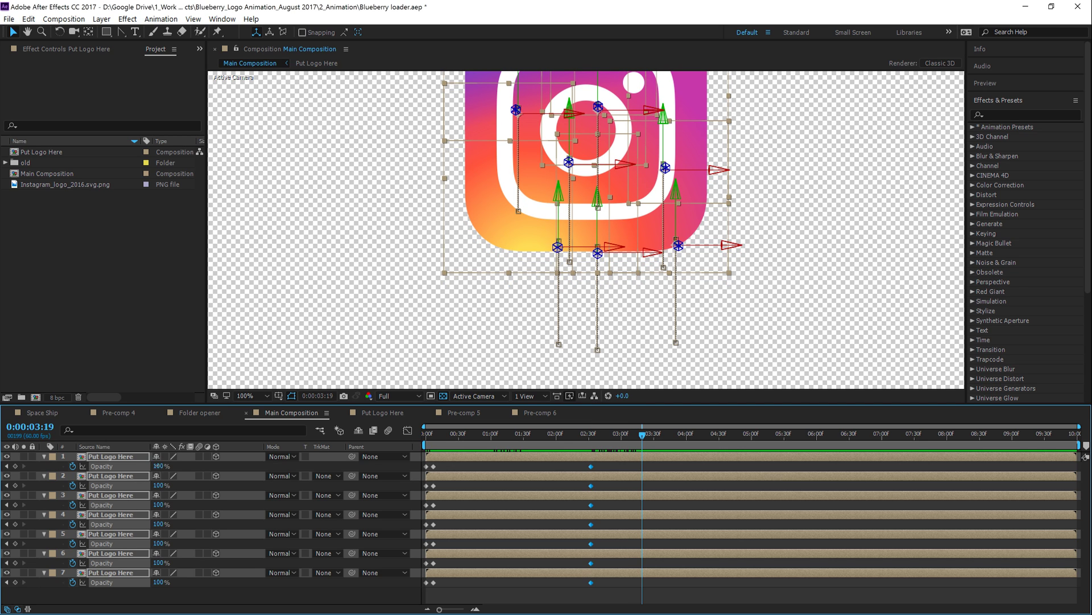
pyautogui.click(216, 593)
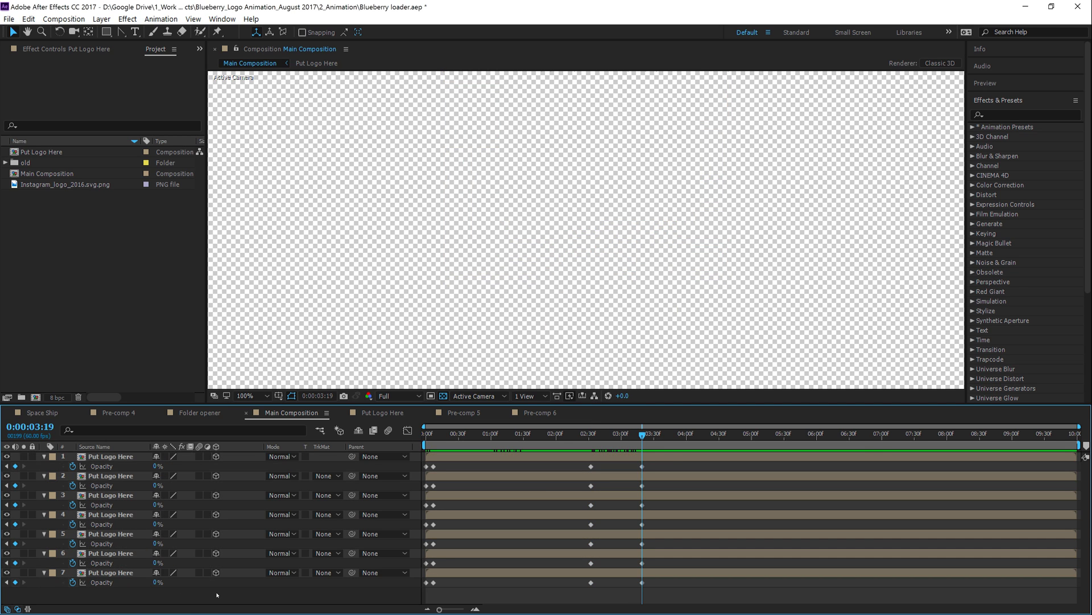
pyautogui.press('Home')
pyautogui.press('space')
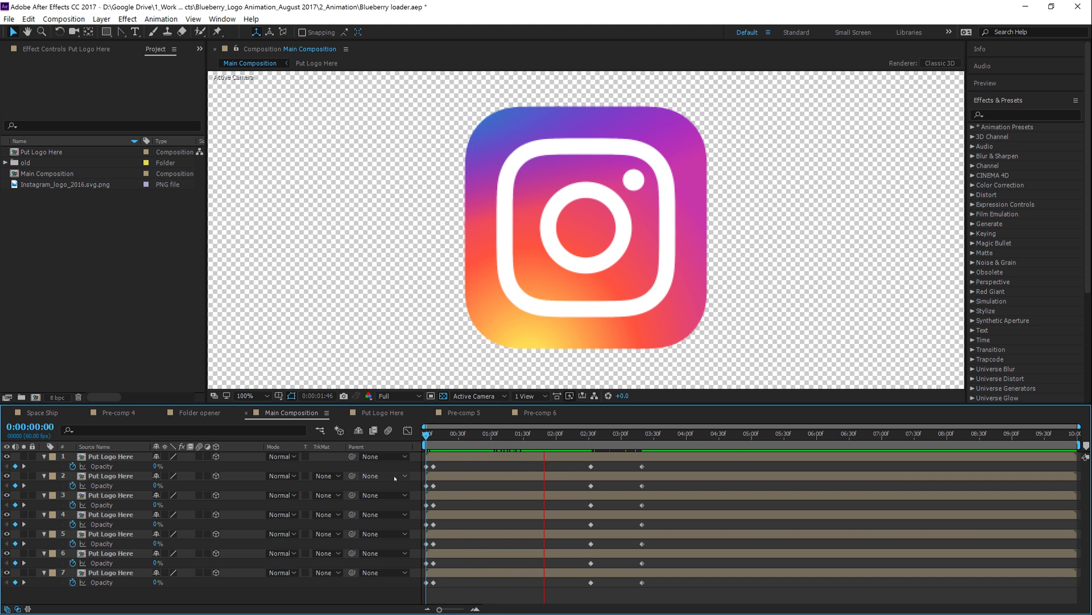
pyautogui.press('space')
# Step: Reveal all keyframed properties of the seven layers and enlarge the timeline so every keyframe fits
pyautogui.click(45, 457)
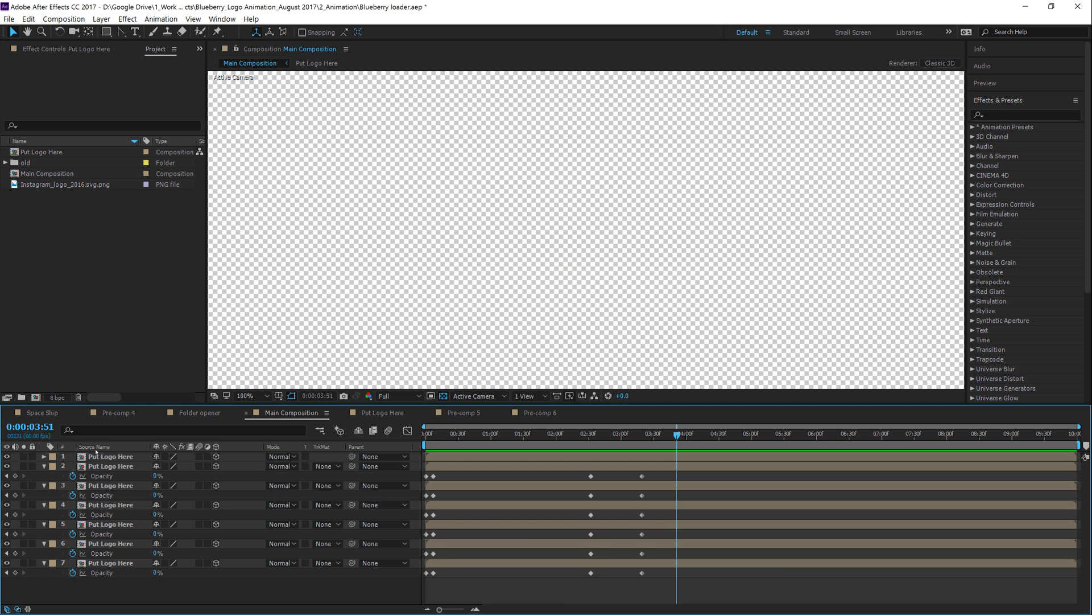
pyautogui.click(95, 447)
pyautogui.click(116, 457)
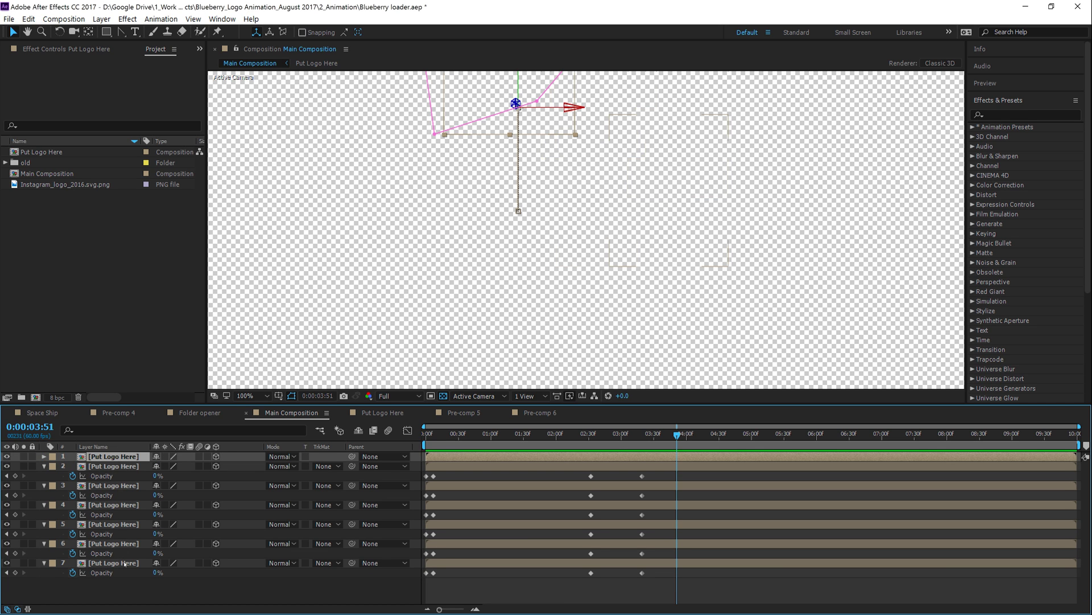
pyautogui.hotkey('ctrl', 'a')
pyautogui.keyDown('ctrl'); pyautogui.click(45, 466); pyautogui.keyUp('ctrl')
pyautogui.click(210, 564)
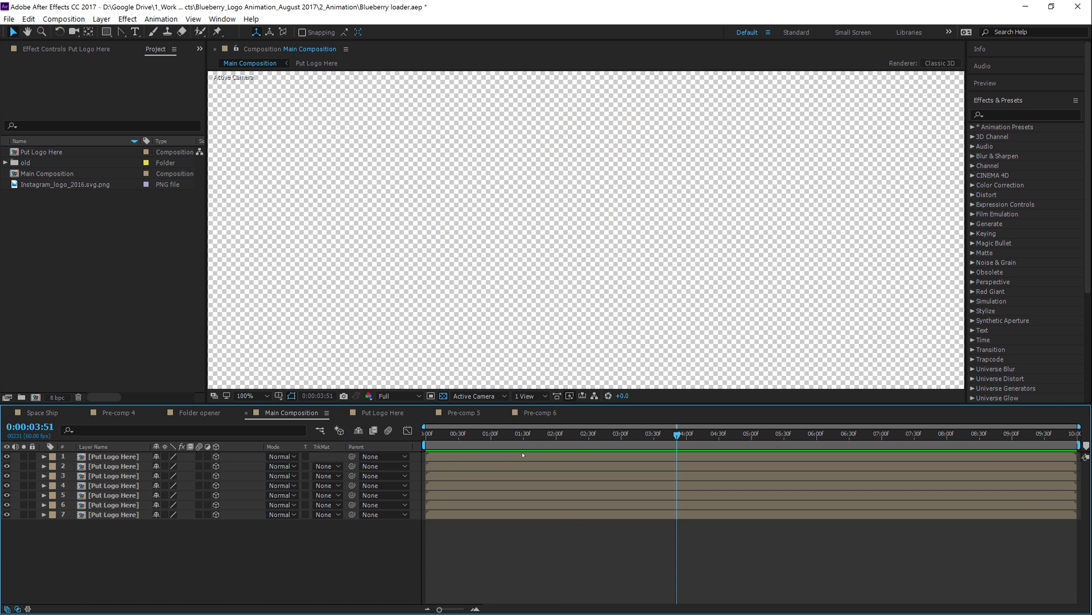
pyautogui.moveTo(91, 537); pyautogui.dragTo(115, 451)
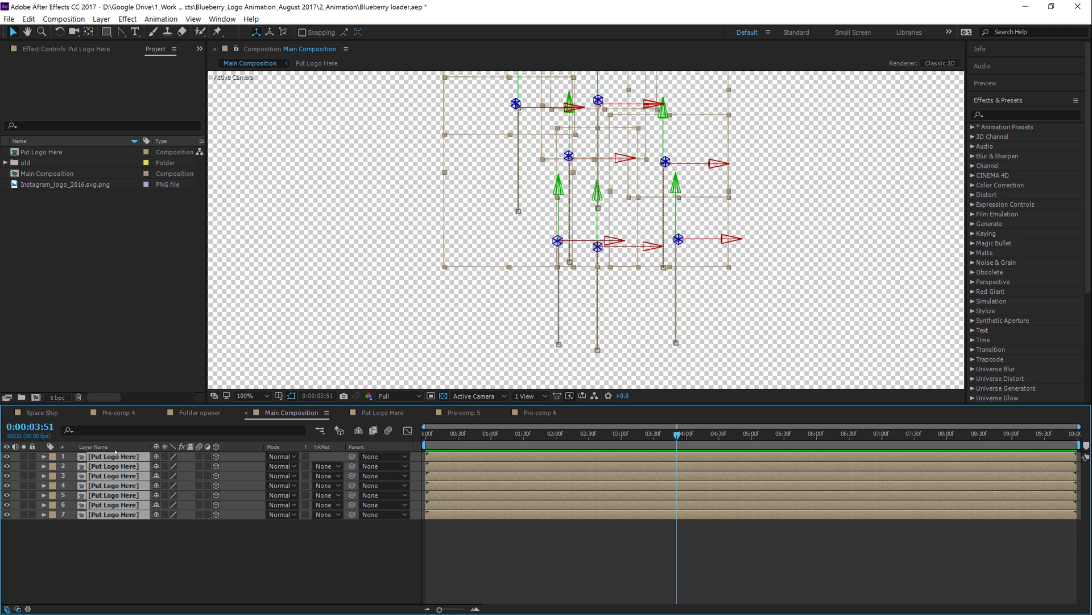
pyautogui.press('u')
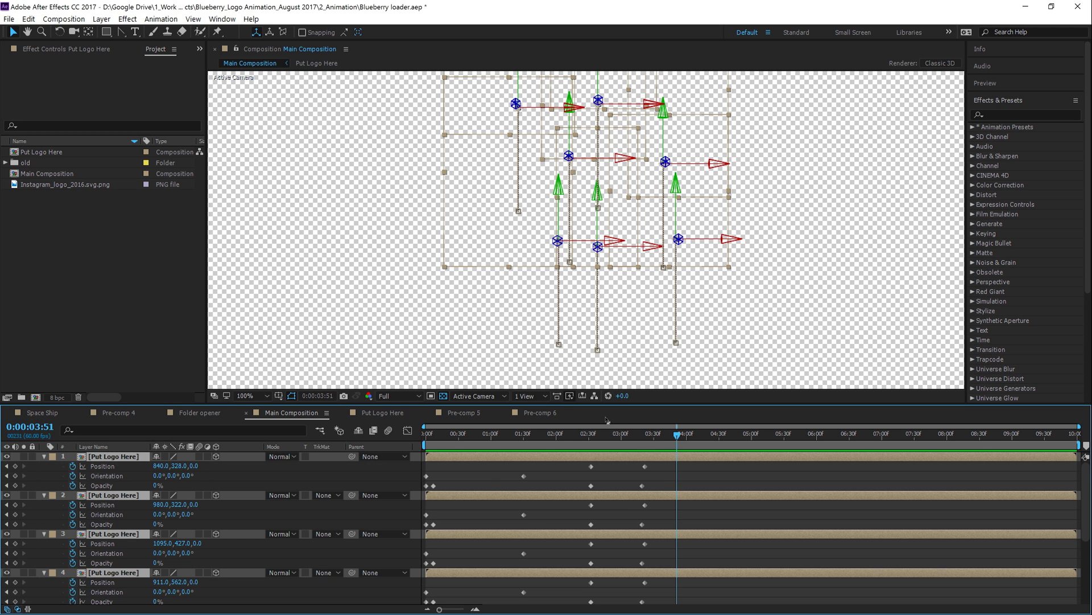
pyautogui.moveTo(610, 404); pyautogui.dragTo(610, 182)
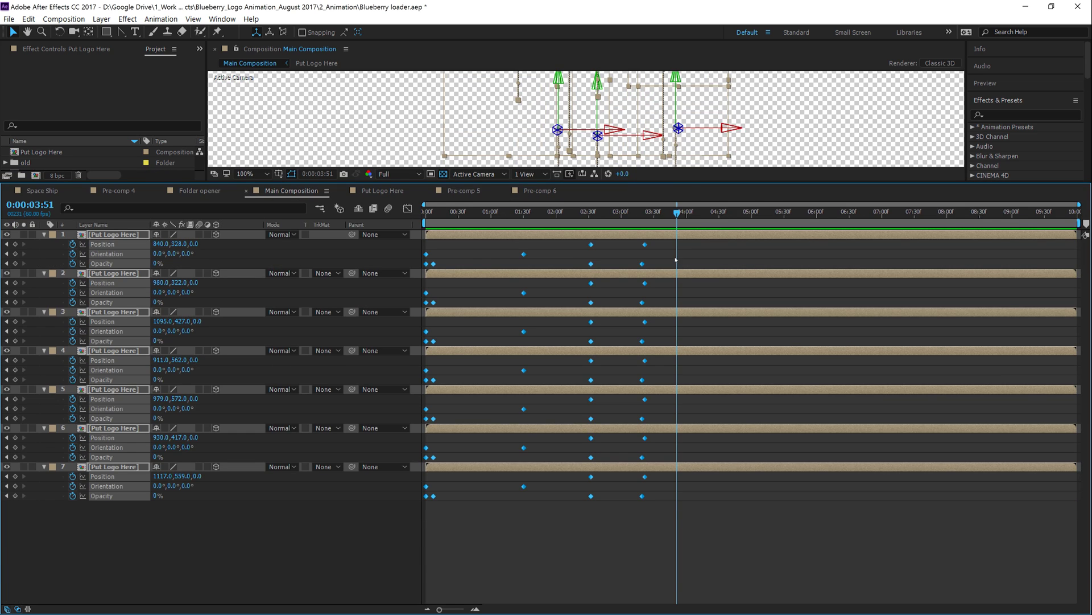
# Step: Apply Easy Ease to all Position, Orientation and Opacity keyframes of the seven layers
pyautogui.click(669, 242)
pyautogui.moveTo(666, 239); pyautogui.dragTo(397, 515)
pyautogui.rightClick(523, 448)
pyautogui.moveTo(598, 589)
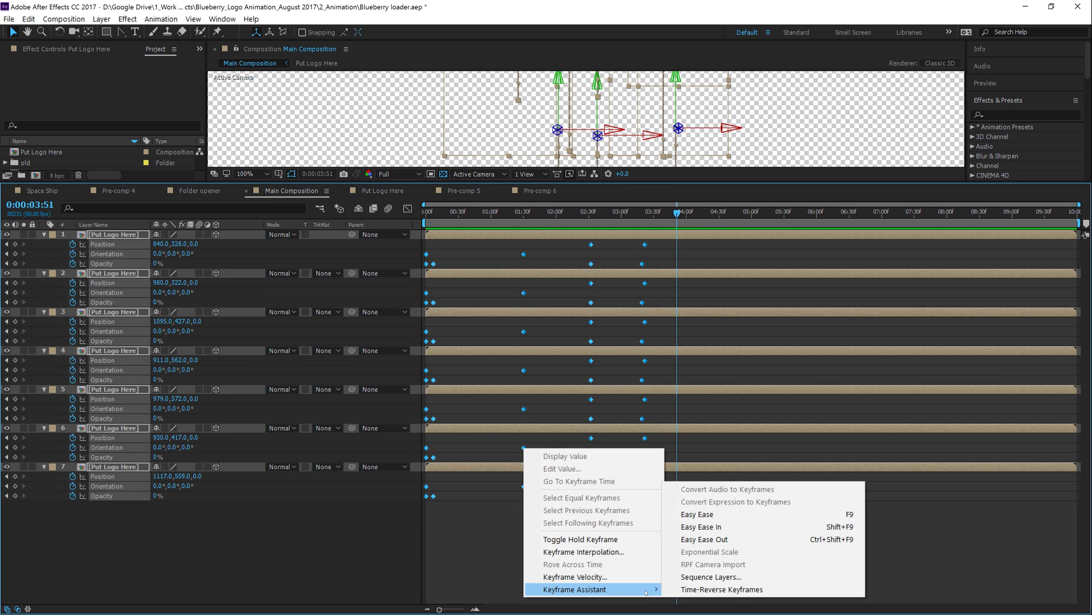
pyautogui.click(692, 515)
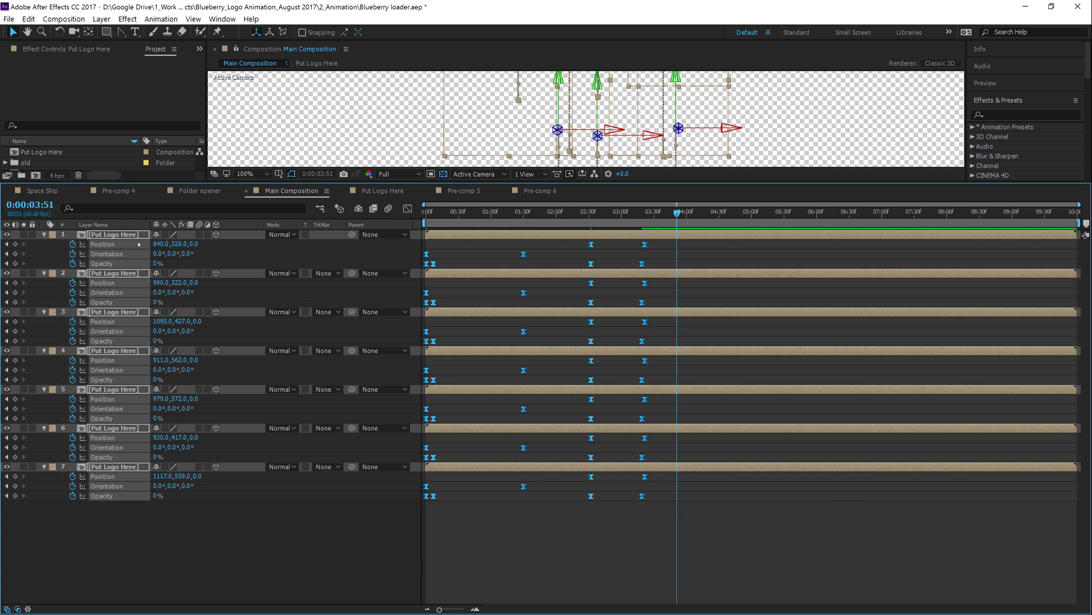
# Step: Enlarge the composition view, preview the eased animation from the start, and deselect the keyframes
pyautogui.moveTo(150, 181); pyautogui.dragTo(153, 308)
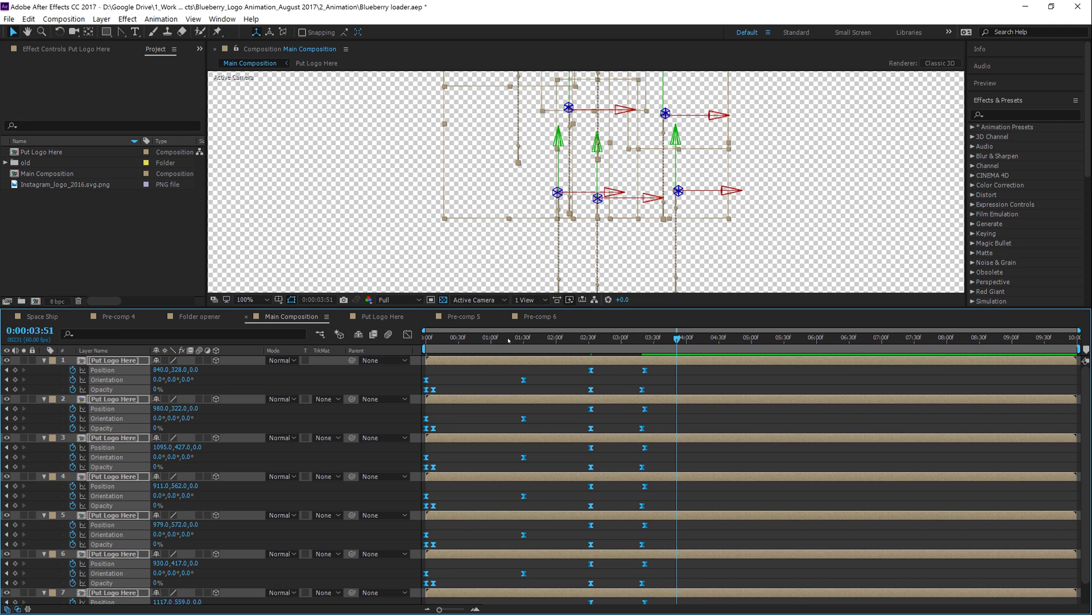
pyautogui.press('Home')
pyautogui.press('space')
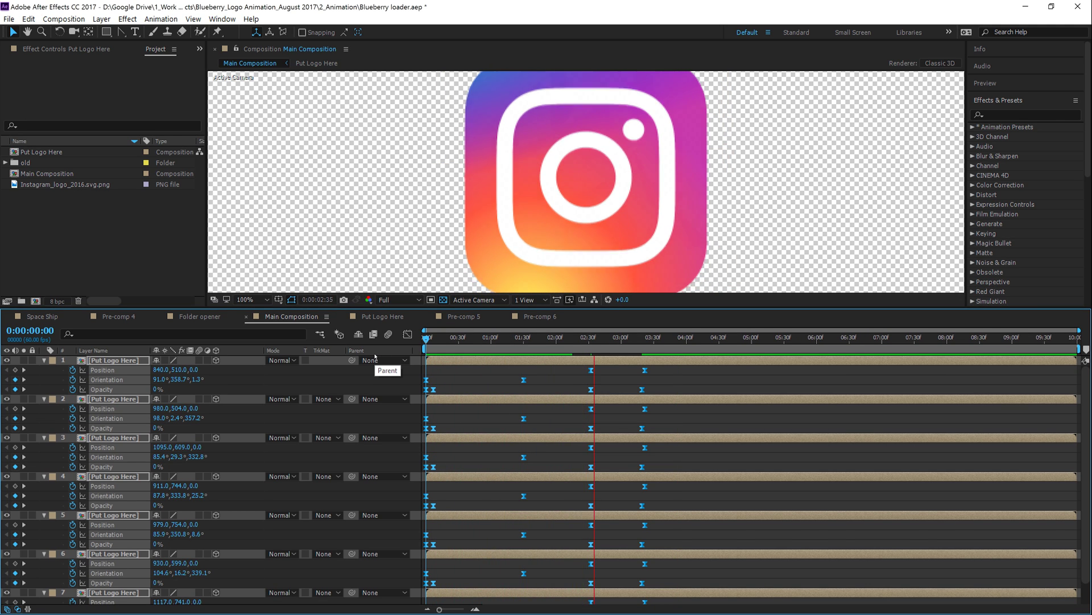
pyautogui.press('space')
pyautogui.click(493, 386)
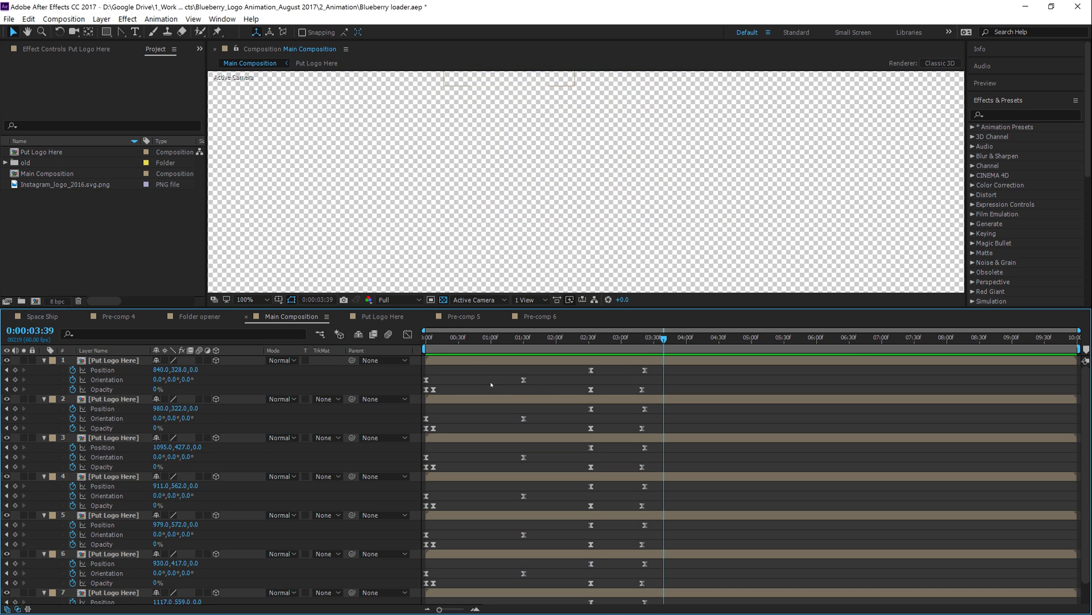
# Step: Move the final Orientation keyframes of all seven layers earlier to about 0:00:00:44 and preview the faster unfold
pyautogui.moveTo(500, 378); pyautogui.dragTo(539, 605)
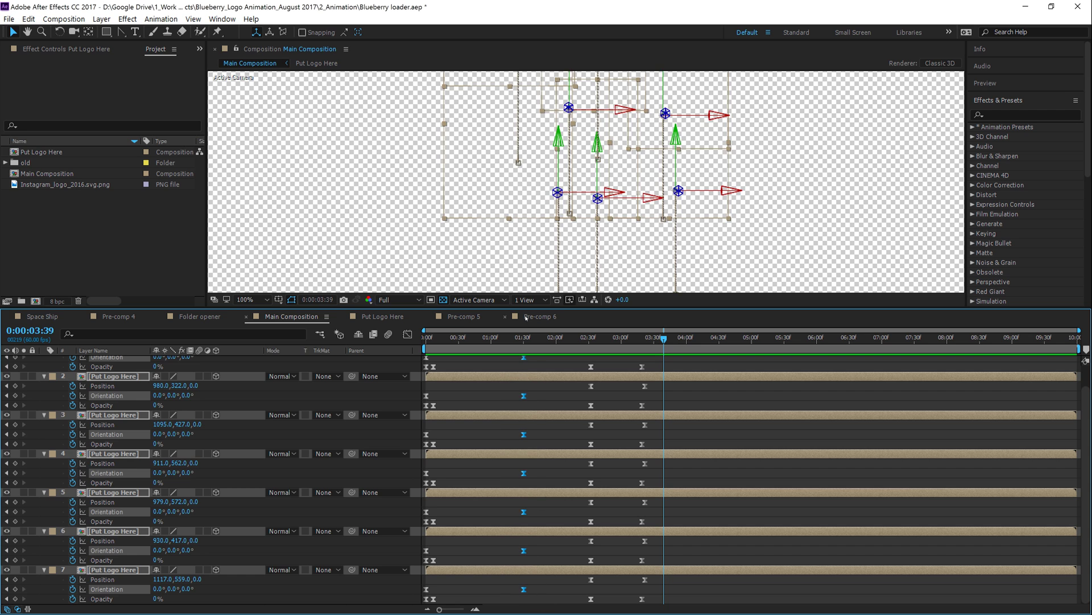
pyautogui.moveTo(524, 395); pyautogui.dragTo(473, 395)
pyautogui.click(467, 338)
pyautogui.press('space')
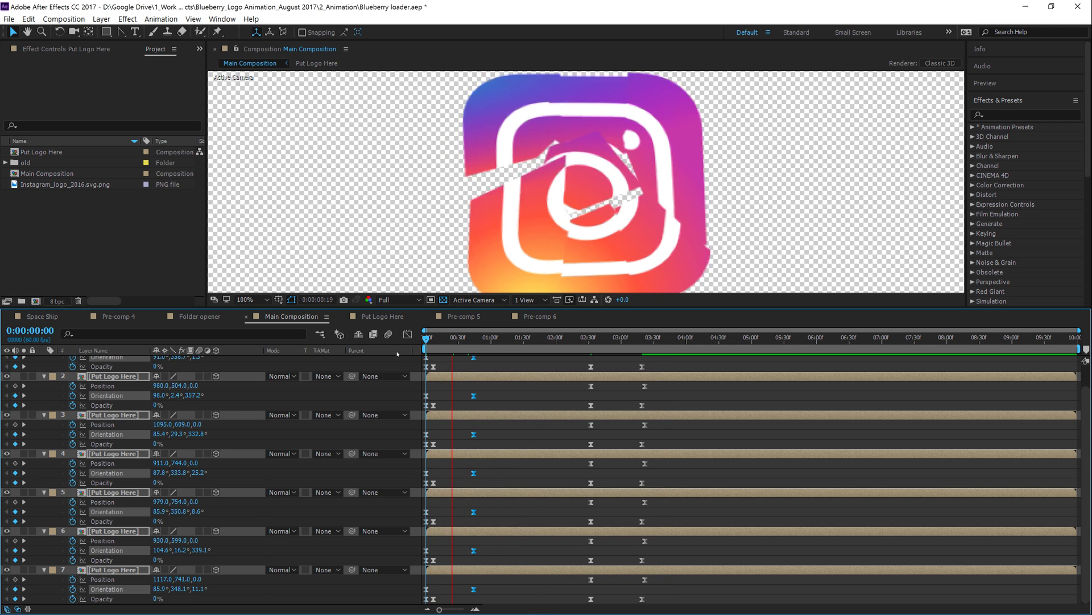
pyautogui.press('space')
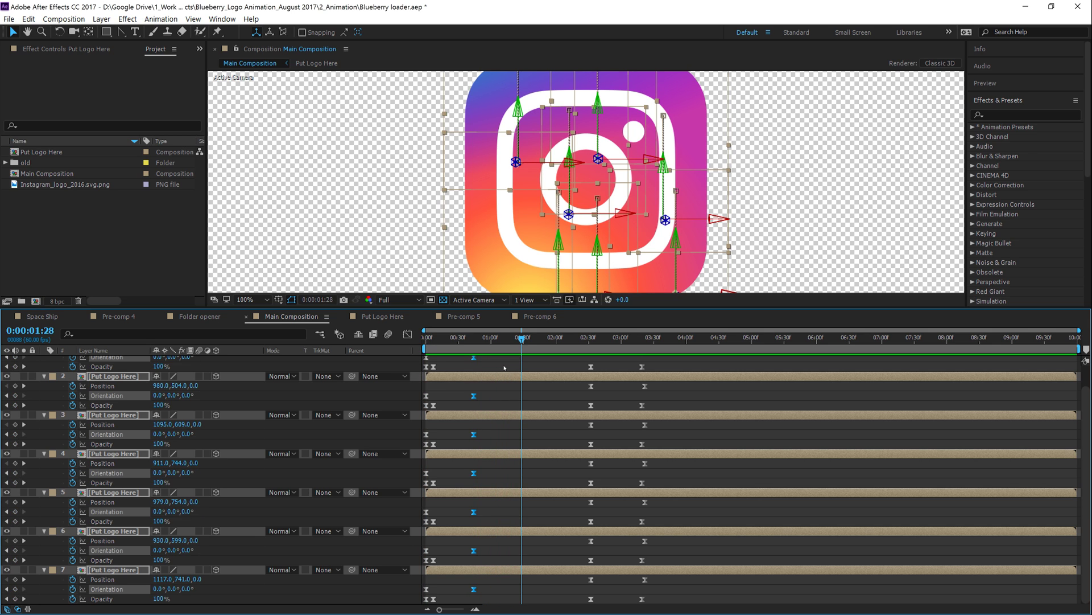
pyautogui.press('space')
pyautogui.press('space')
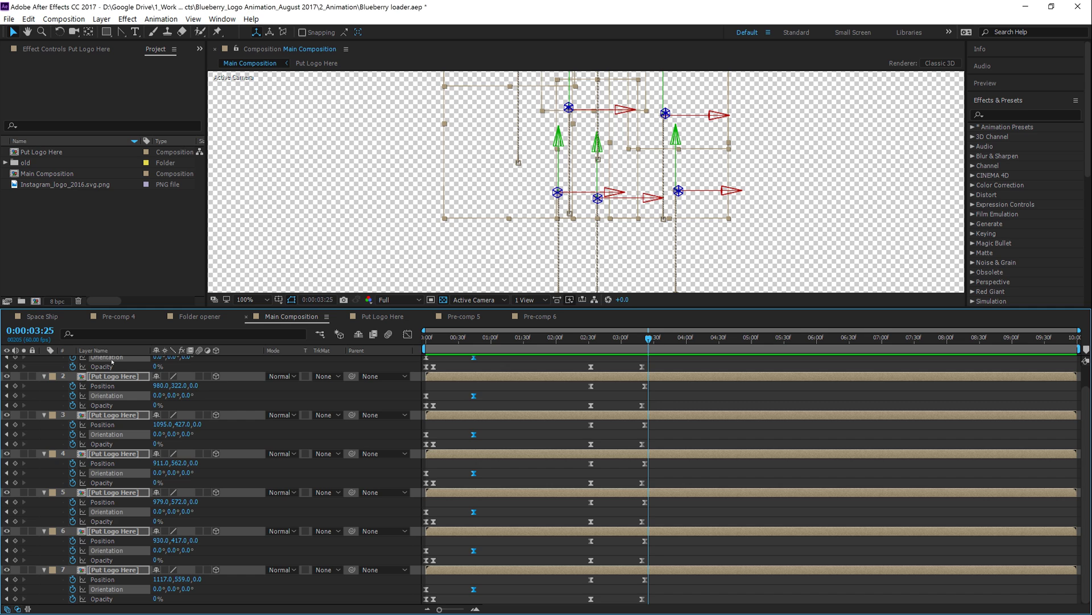
# Step: Collapse the revealed properties of all seven Put Logo Here layers and deselect the layers
pyautogui.press('u')
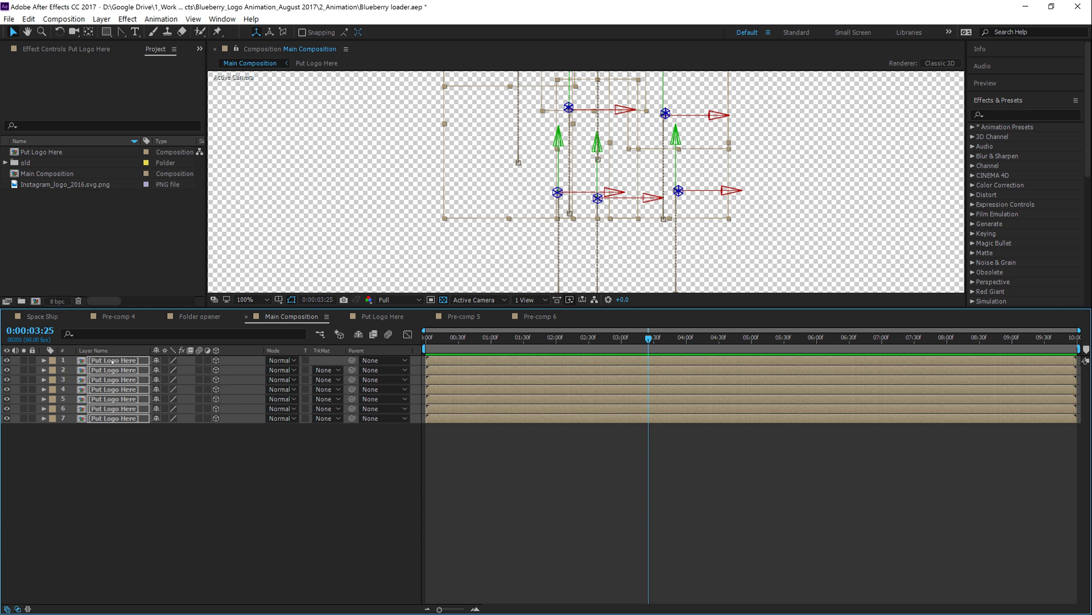
pyautogui.press('u')
pyautogui.press('u')
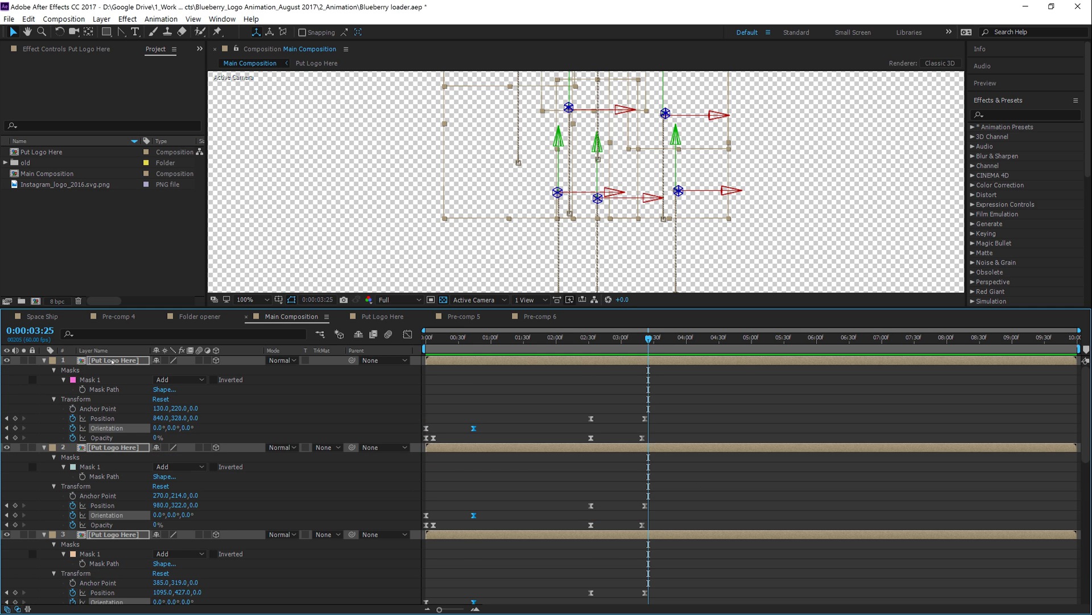
pyautogui.press('u')
pyautogui.press('u')
pyautogui.press('u')
pyautogui.press('u')
pyautogui.press('u')
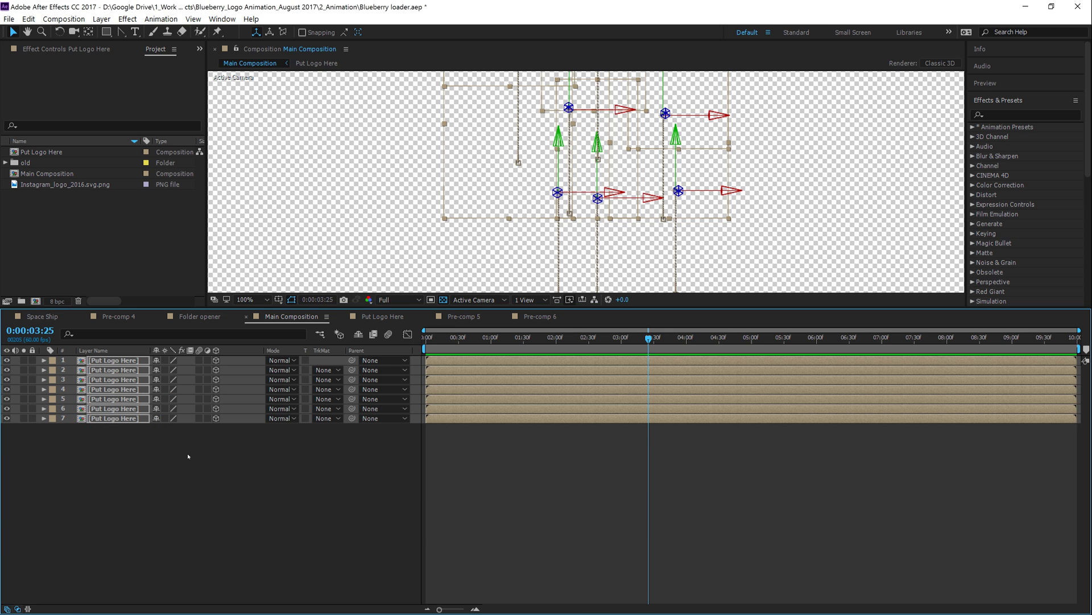
pyautogui.press('u')
pyautogui.press('u')
pyautogui.press('u')
pyautogui.click(260, 459)
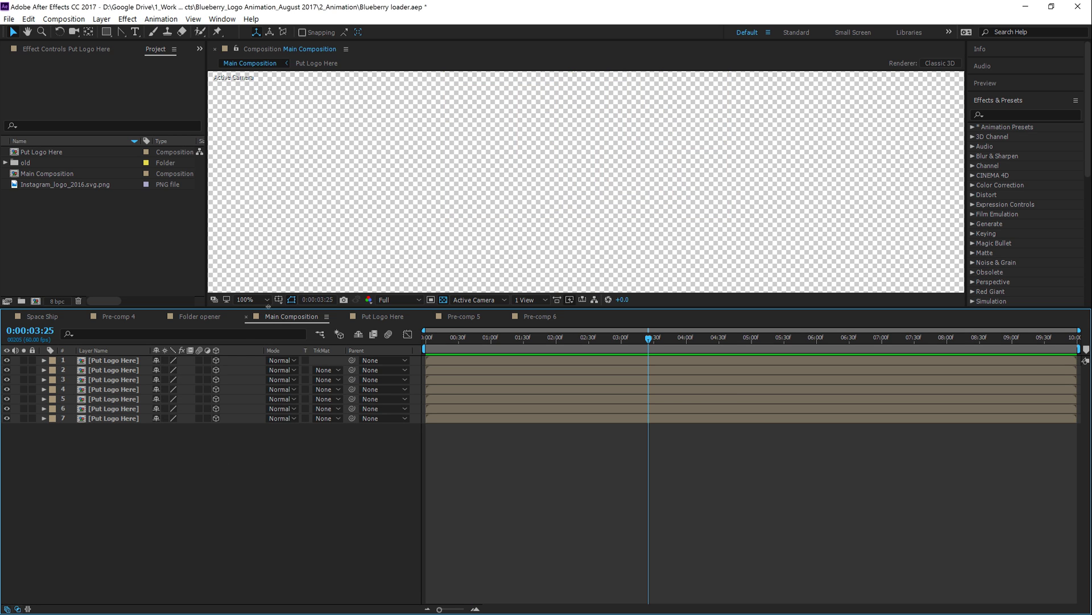
# Step: Enlarge the composition view, fit the whole composition in it, and preview the animation from the start
pyautogui.moveTo(268, 306); pyautogui.dragTo(268, 420)
pyautogui.click(259, 413)
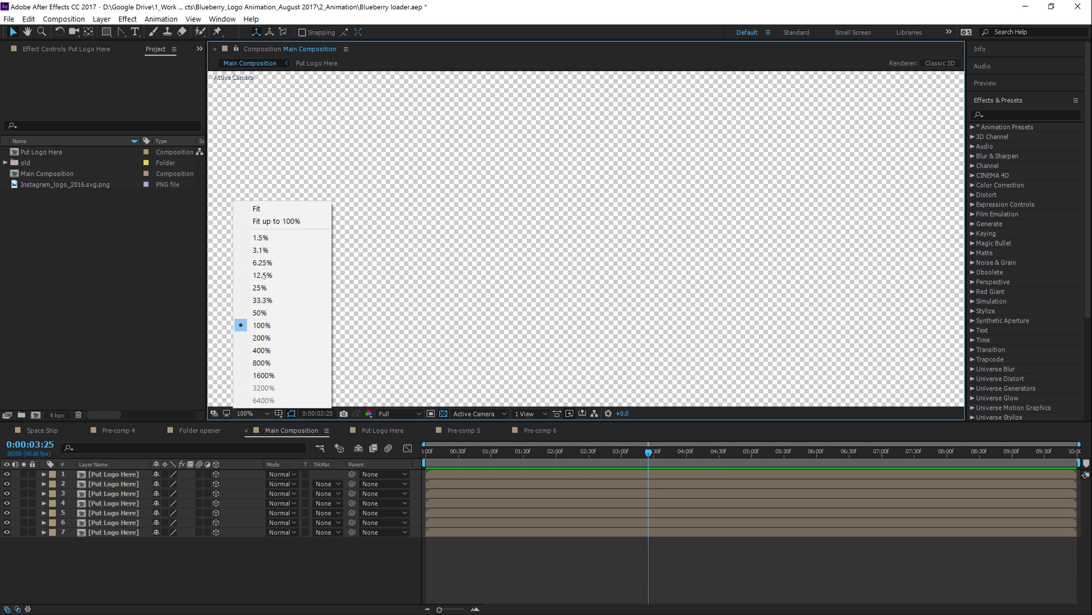
pyautogui.click(256, 209)
pyautogui.click(375, 474)
pyautogui.press('Home')
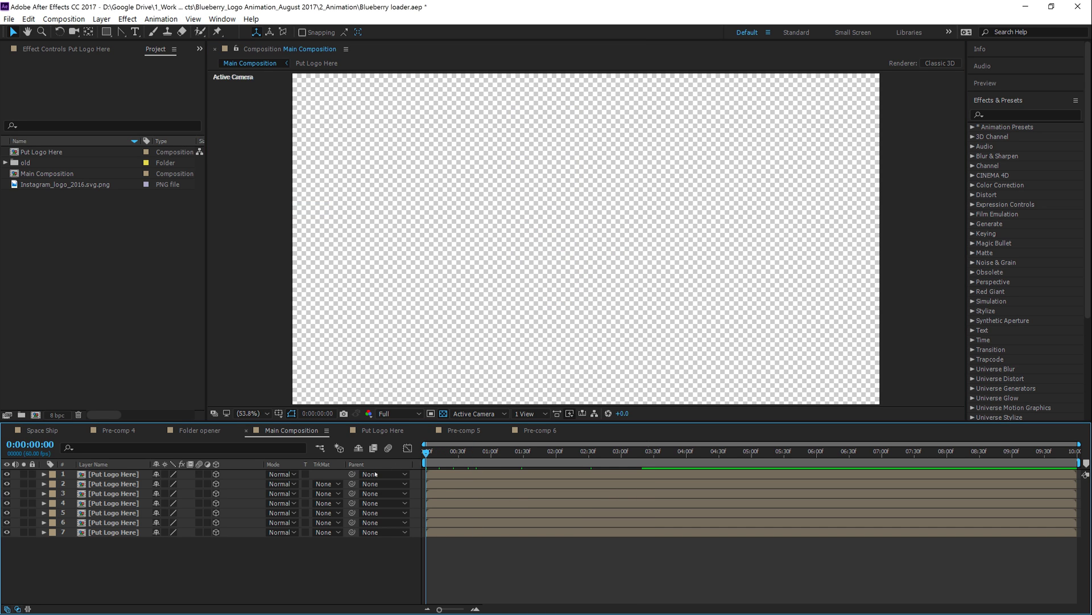
pyautogui.press('space')
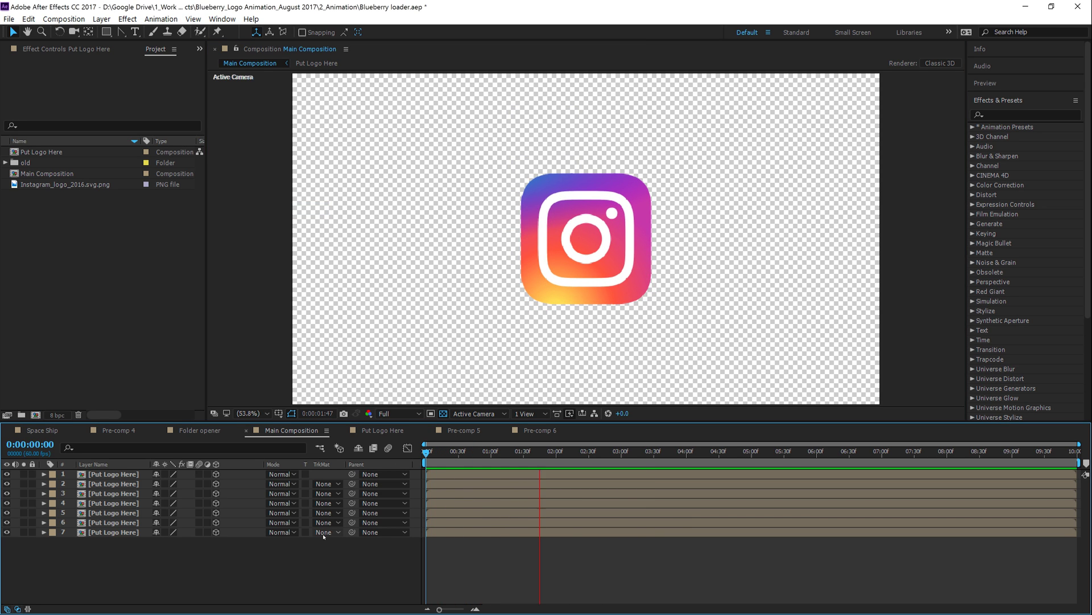
pyautogui.press('space')
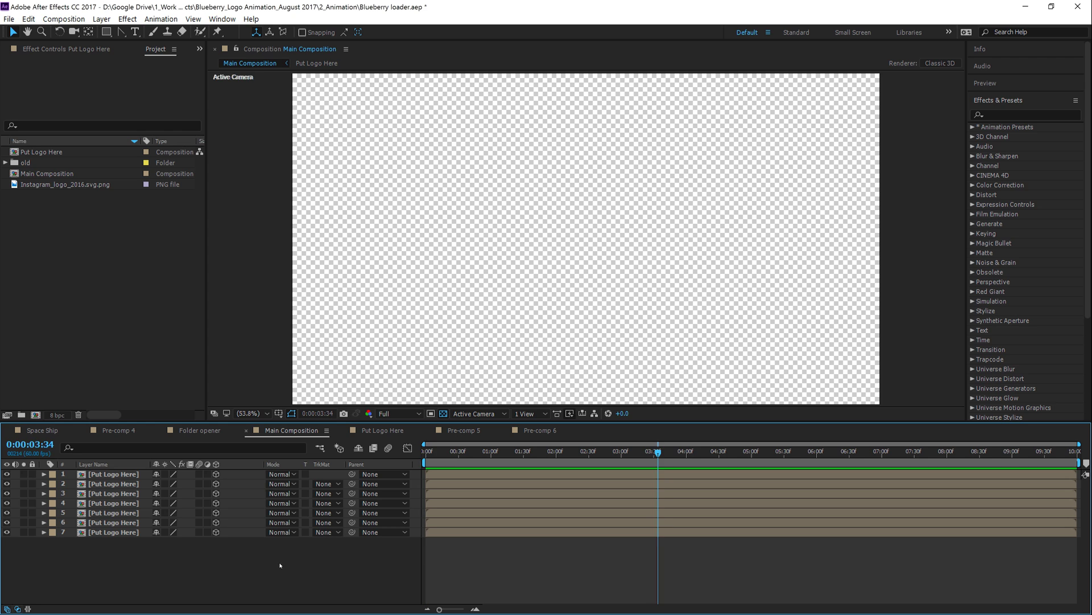
# Step: Stagger layers 2 to 7 so they start at different times between about 0:00:00:12 and 0:00:00:54, and preview the result
pyautogui.moveTo(516, 450); pyautogui.dragTo(424, 475)
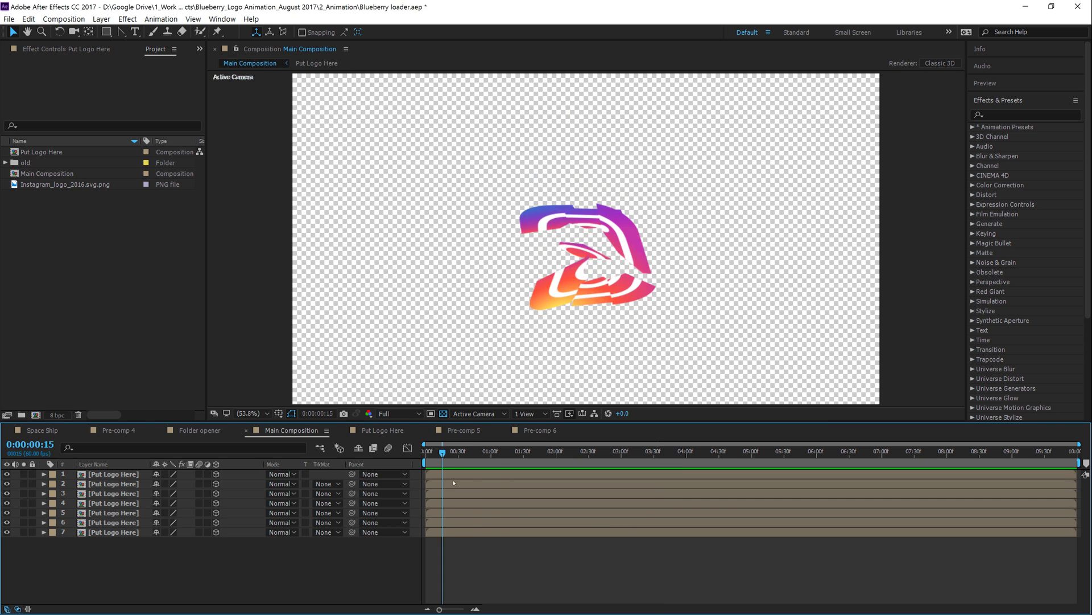
pyautogui.click(450, 475)
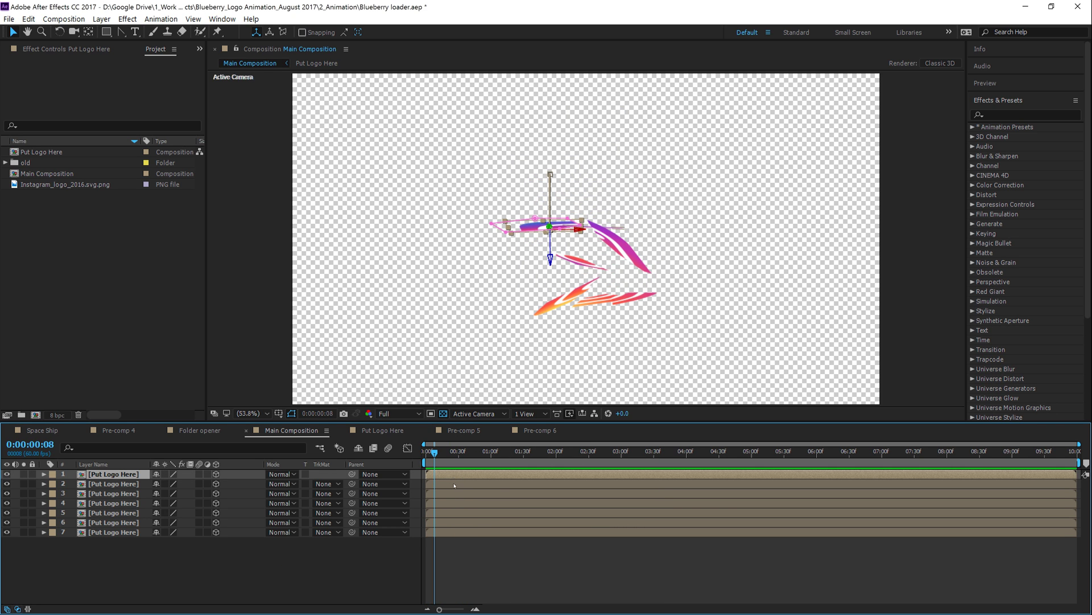
pyautogui.moveTo(453, 487)
pyautogui.mouseDown()
pyautogui.moveTo(491, 493)
pyautogui.moveTo(496, 506)
pyautogui.moveTo(455, 512)
pyautogui.moveTo(556, 533)
pyautogui.mouseUp()
pyautogui.click(483, 506)
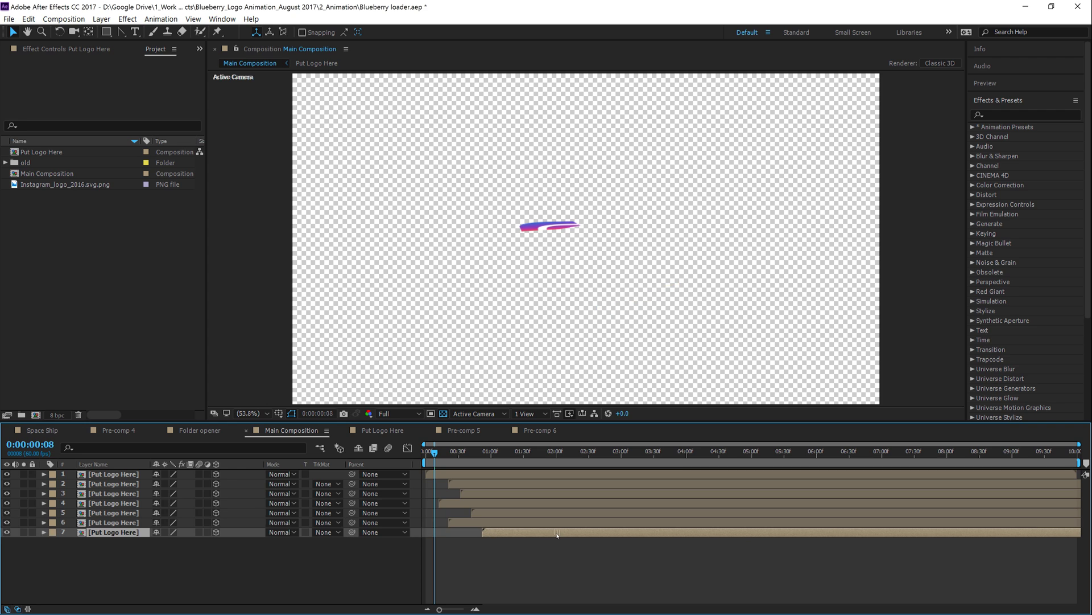
pyautogui.press('Home')
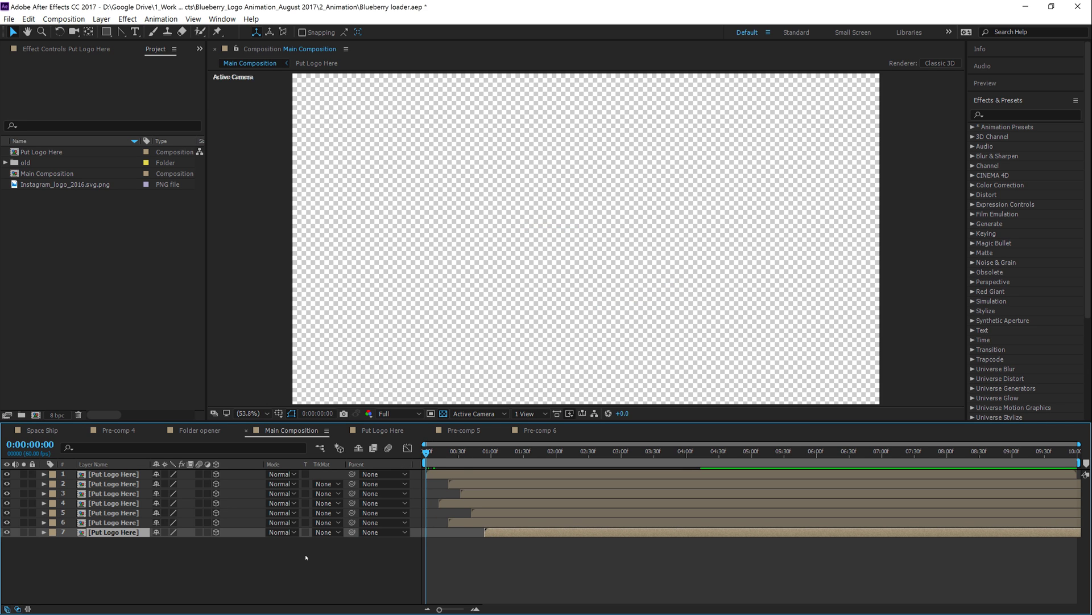
pyautogui.press('space')
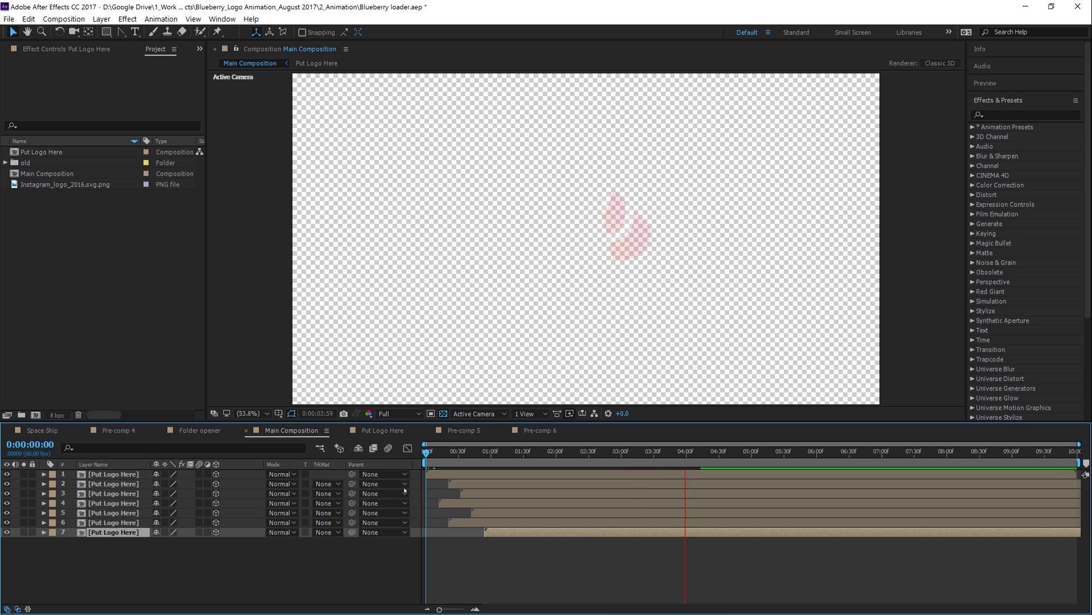
pyautogui.press('space')
# Step: Preview the staggered animation from the start at 100% magnification and examine the pieces at 0:00:00:38
pyautogui.click(460, 472)
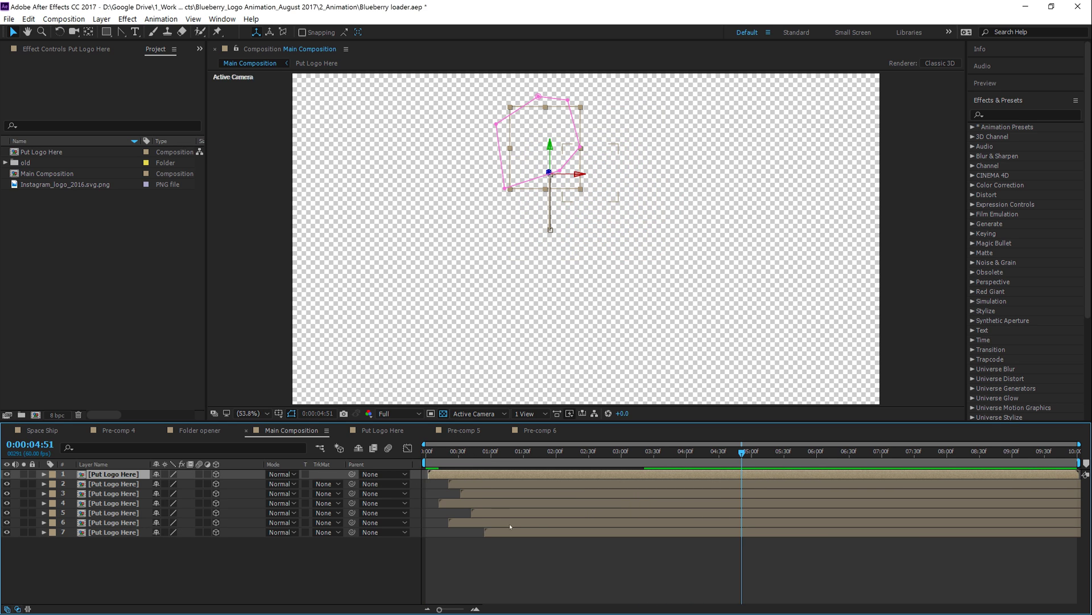
pyautogui.moveTo(462, 478); pyautogui.dragTo(399, 456)
pyautogui.press('space')
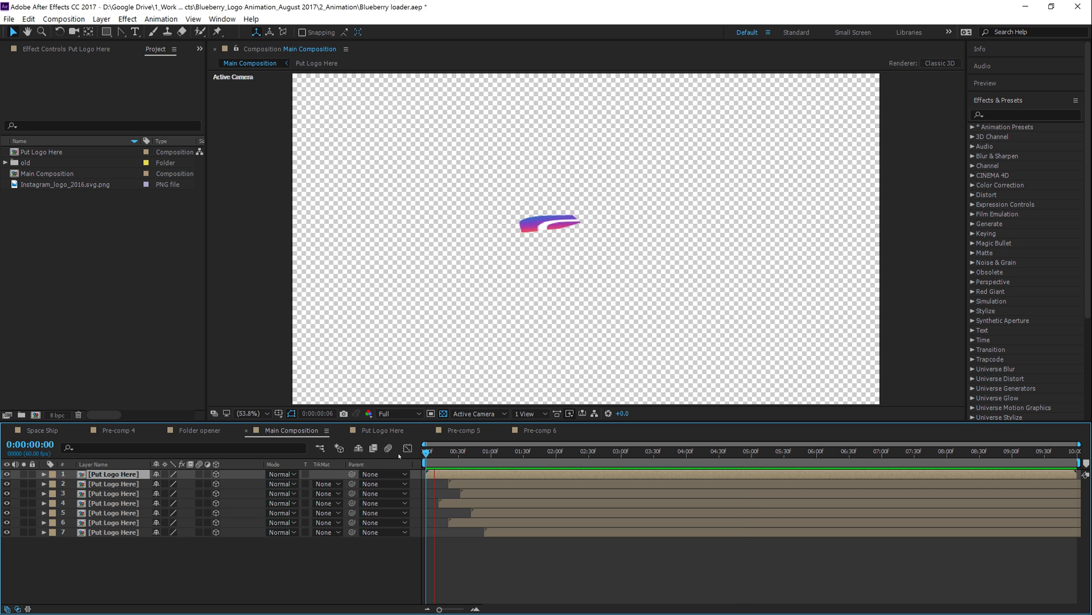
pyautogui.press('space')
pyautogui.moveTo(463, 453); pyautogui.dragTo(428, 453)
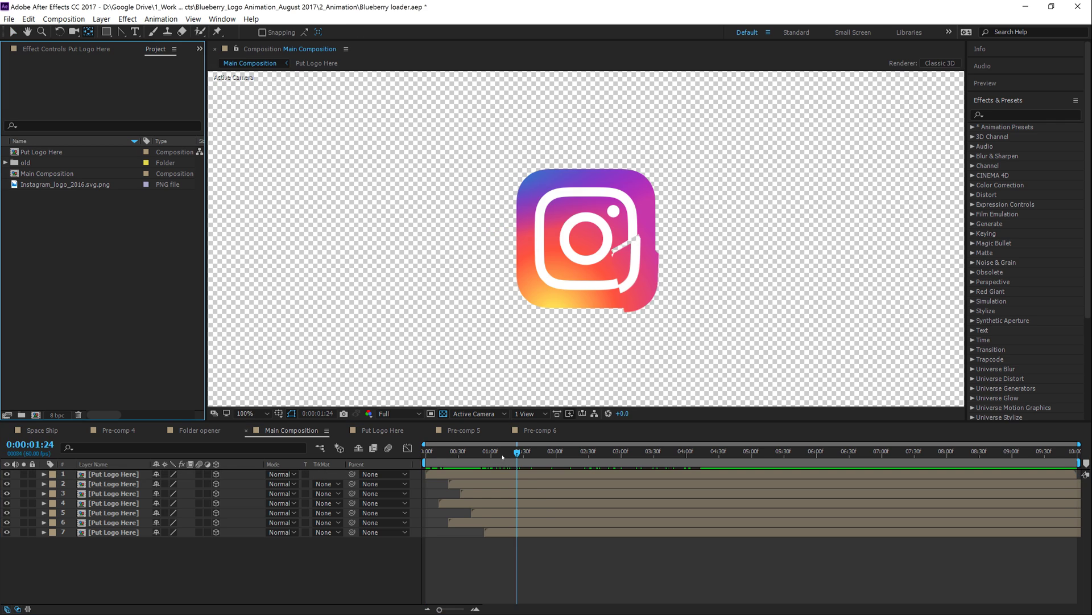
pyautogui.moveTo(502, 453); pyautogui.dragTo(411, 449)
pyautogui.press('space')
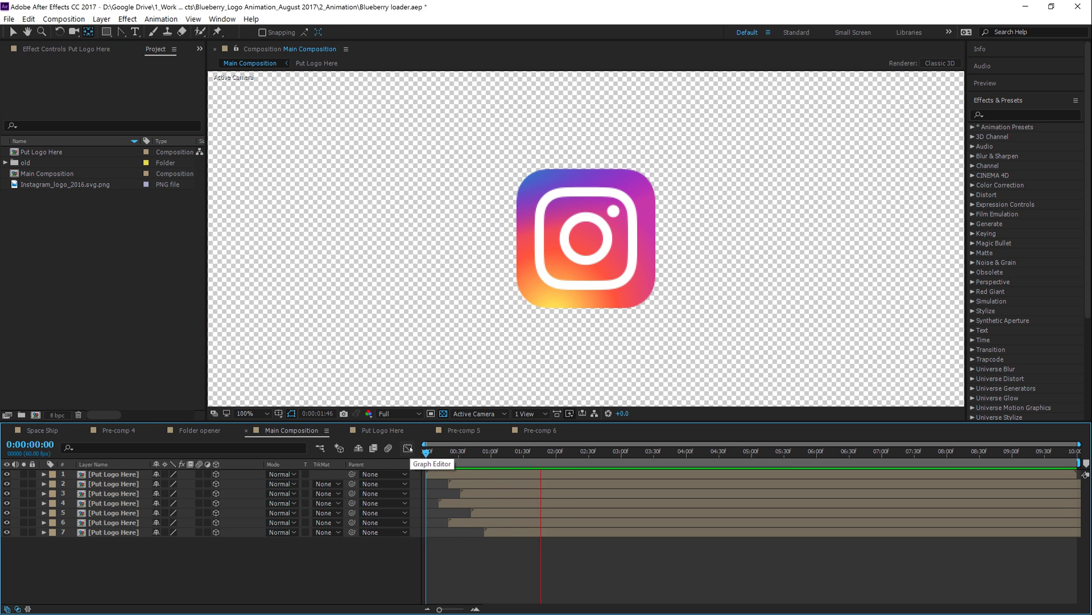
pyautogui.moveTo(427, 452); pyautogui.dragTo(467, 454)
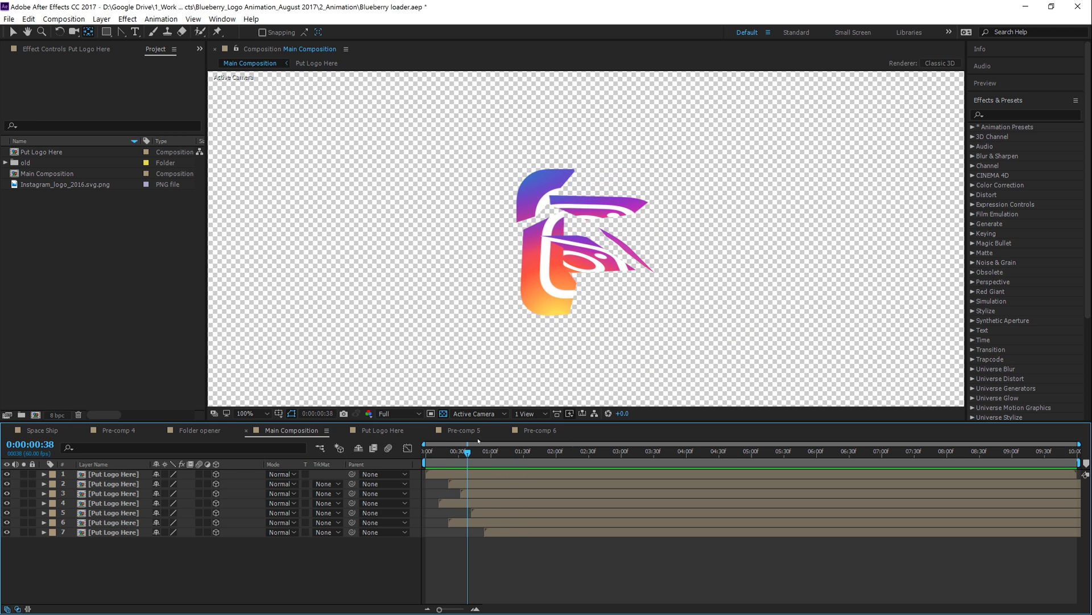
# Step: Retime layer 7 to start at about 0:00:00:18, layer 5 at about 0:00:00:34 and layer 6 at about 0:00:01:03, and preview
pyautogui.click(584, 258)
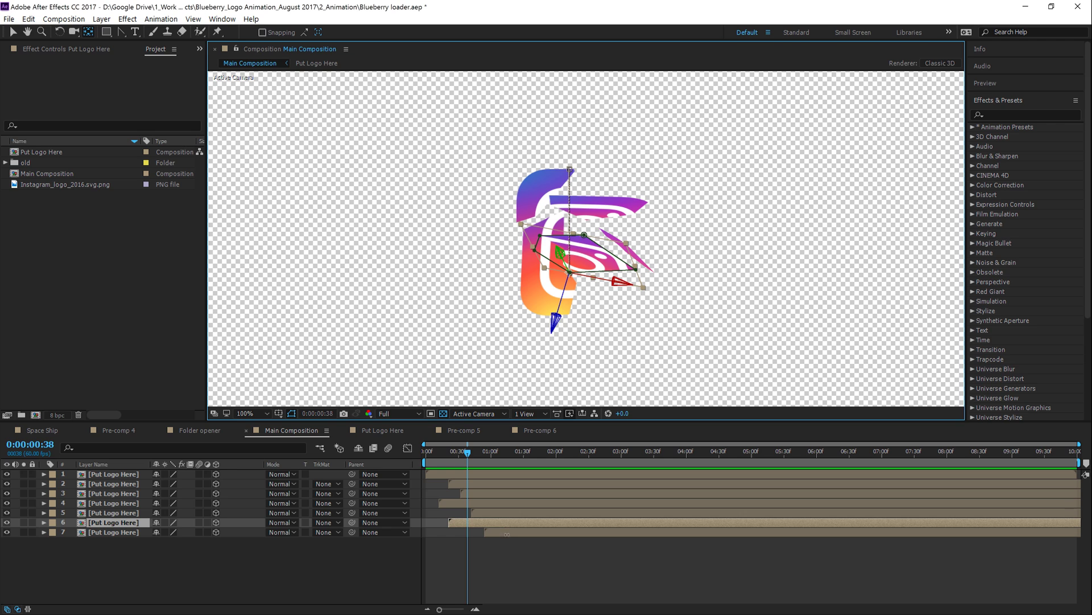
pyautogui.press('v')
pyautogui.moveTo(511, 534); pyautogui.dragTo(491, 518)
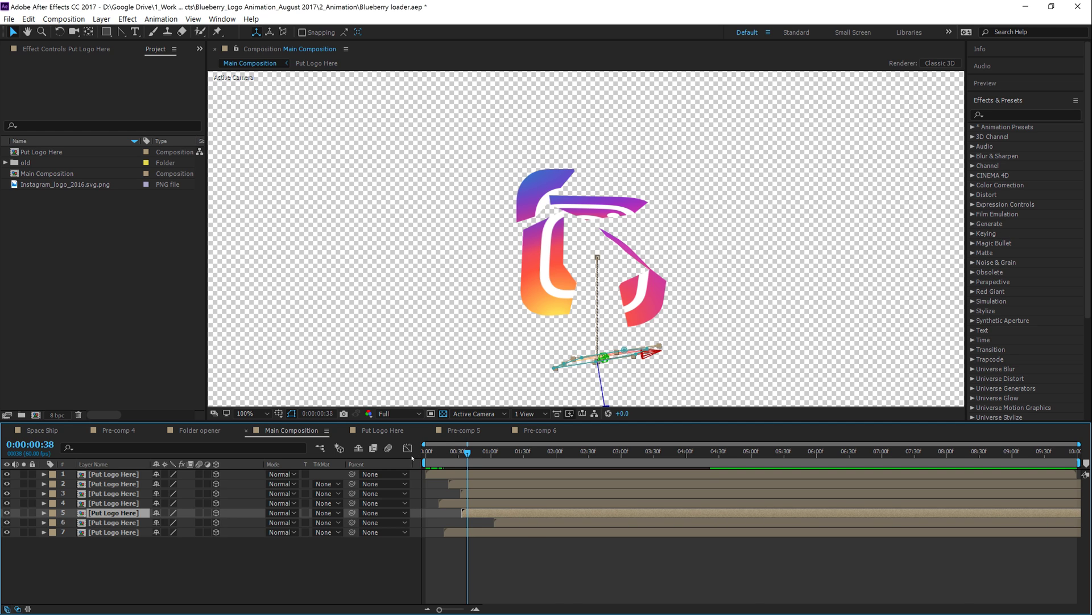
pyautogui.press('Home')
pyautogui.press('space')
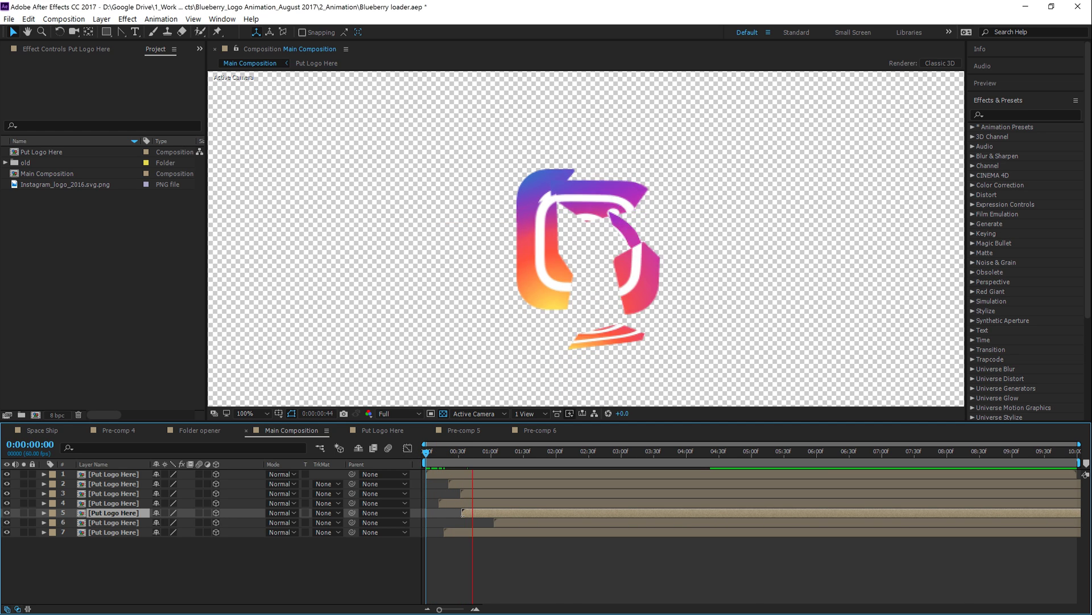
pyautogui.press('space')
# Step: Shift layer 6 earlier to start at about 0:00:00:45 and preview the new timing from the beginning
pyautogui.moveTo(521, 522); pyautogui.dragTo(501, 525)
pyautogui.press('Home')
pyautogui.press('space')
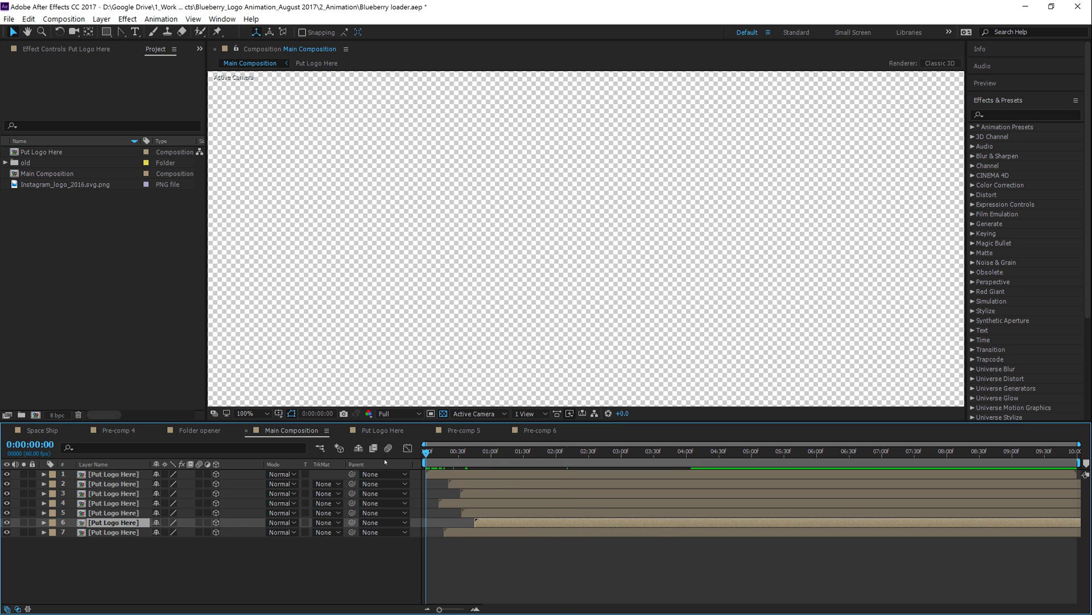
pyautogui.press('space')
pyautogui.press('Home')
pyautogui.press('space')
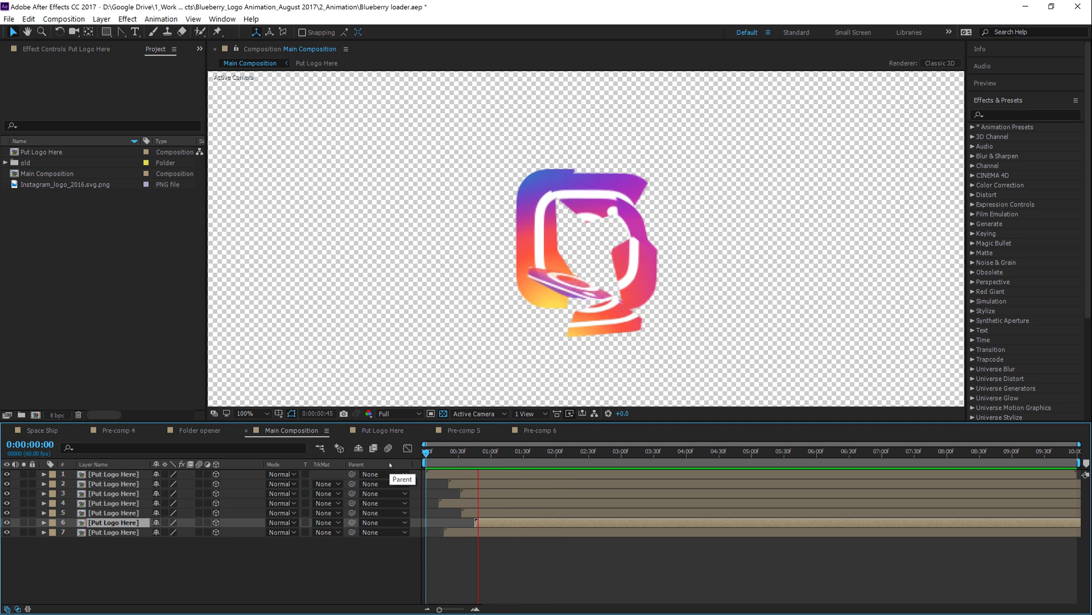
pyautogui.press('space')
# Step: Pre-compose all seven Put Logo Here layers into a new composition named Another Comp and preview it from the start
pyautogui.hotkey('ctrl', 'a')
pyautogui.click(178, 550)
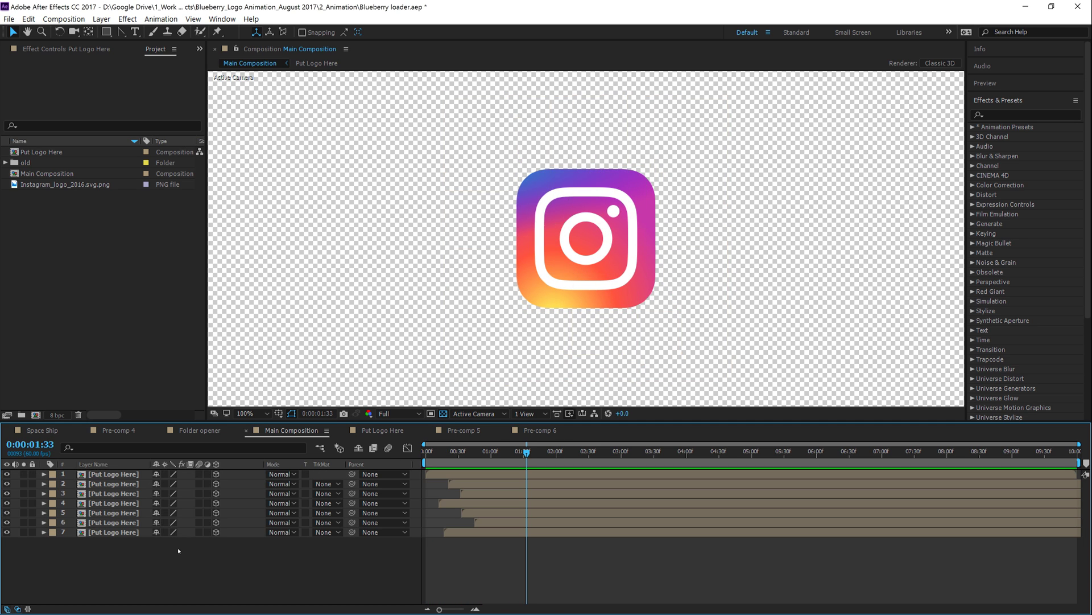
pyautogui.moveTo(90, 563); pyautogui.dragTo(158, 472)
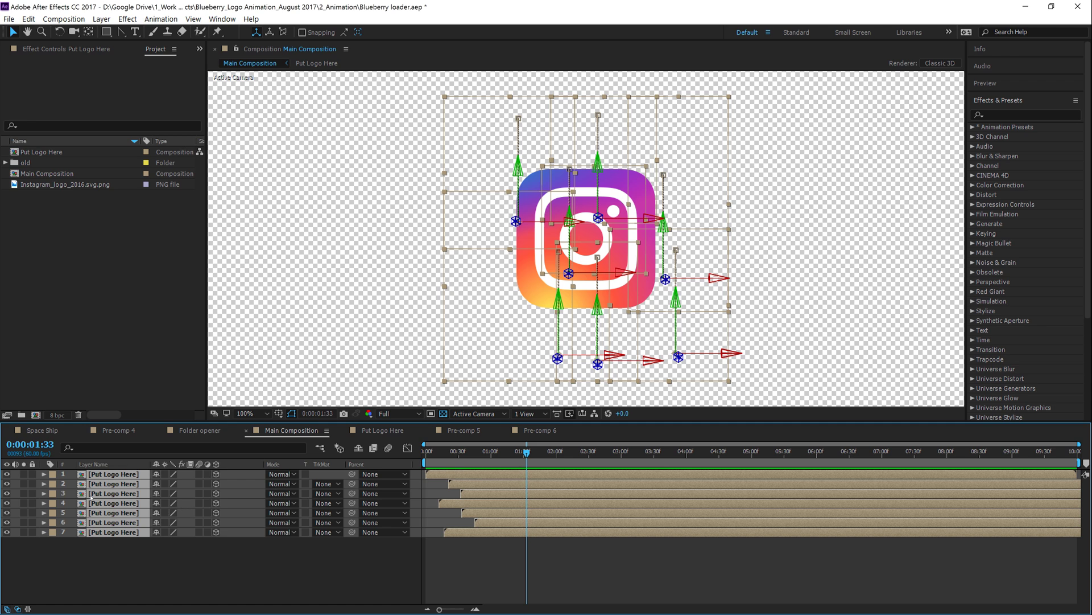
pyautogui.rightClick(107, 498)
pyautogui.click(142, 382)
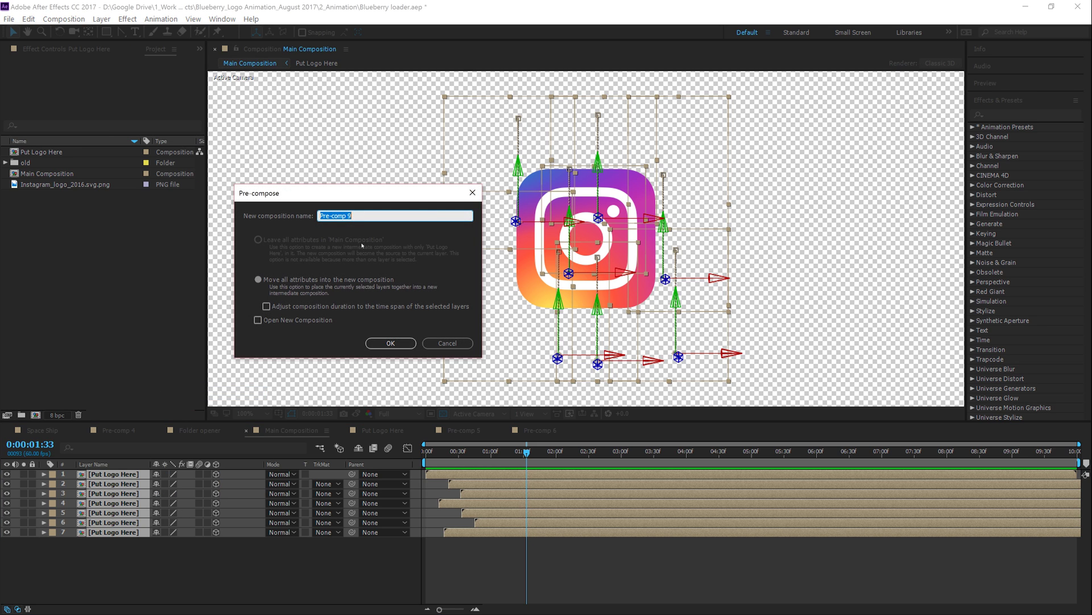
pyautogui.write('Anothewr Comp')
pyautogui.press('Return')
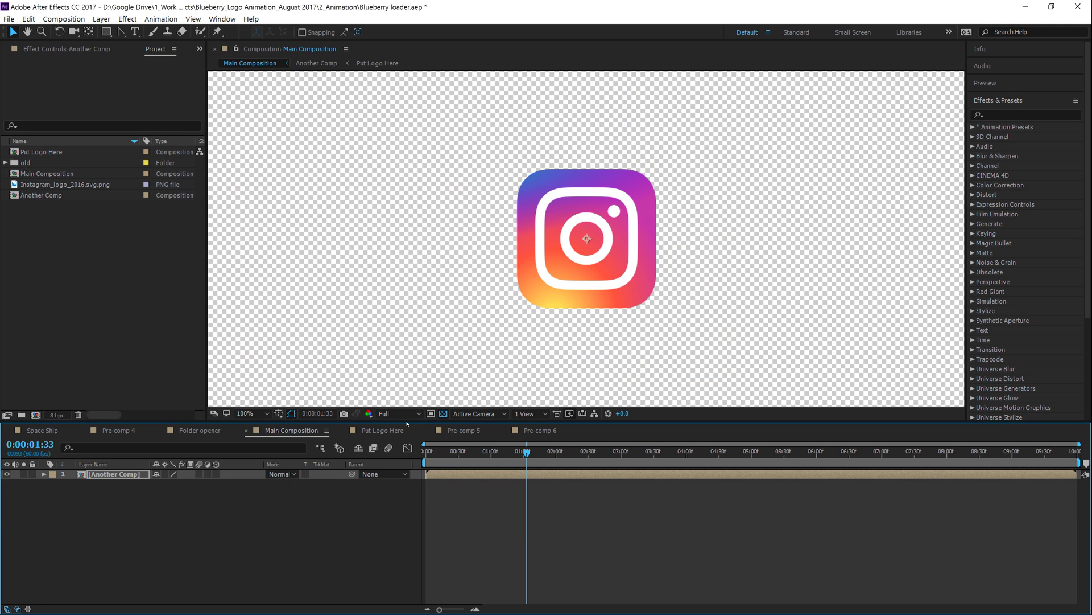
pyautogui.moveTo(446, 454); pyautogui.dragTo(417, 456)
pyautogui.press('space')
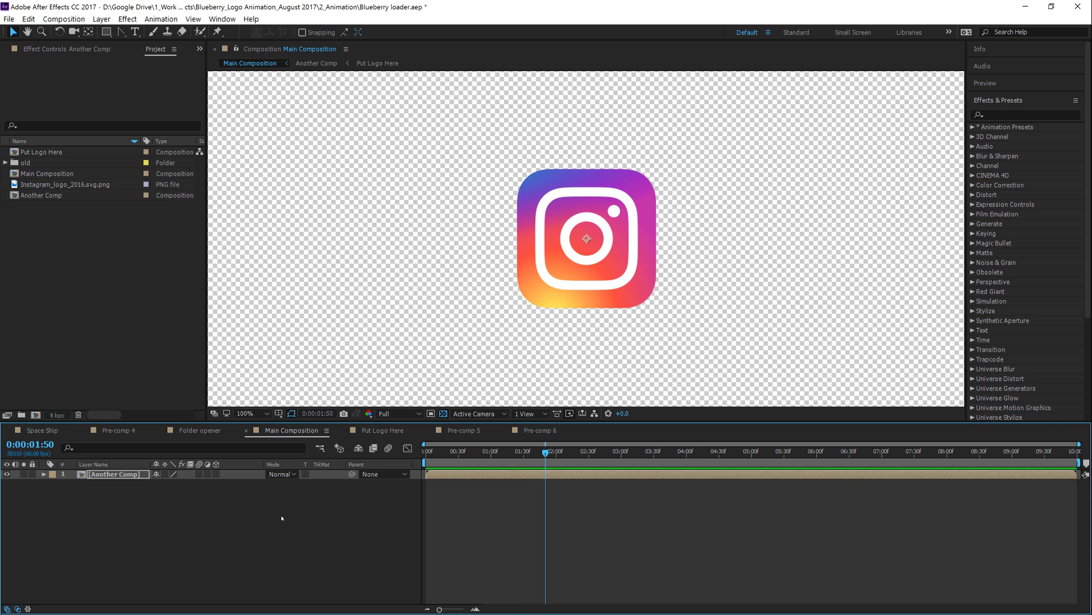
# Step: Duplicate the Another Comp layer three times to get four stacked copies
pyautogui.click(129, 472)
pyautogui.hotkey('ctrl', 'd')
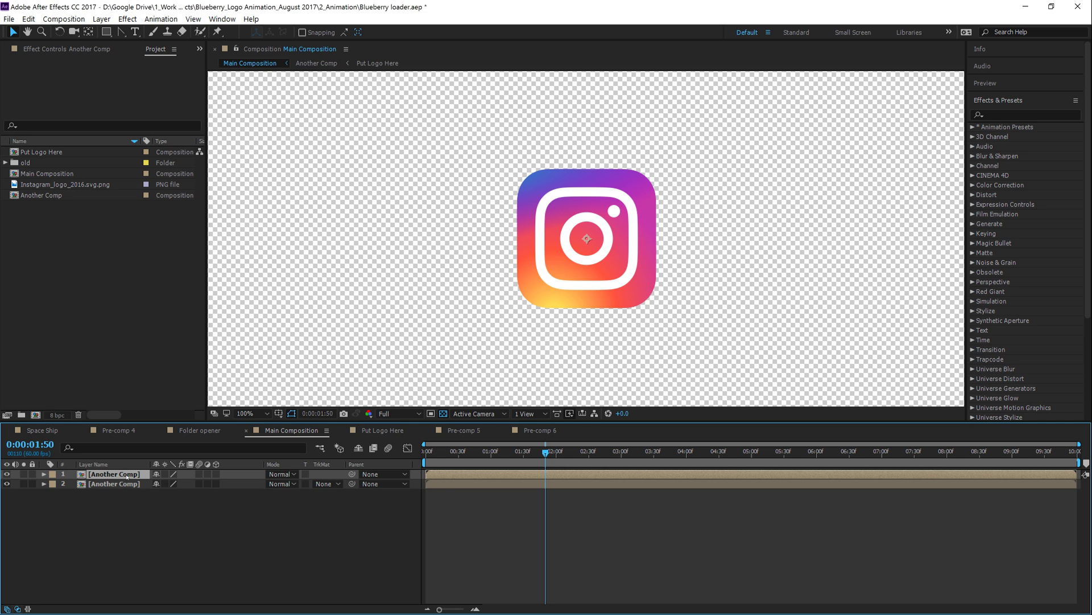
pyautogui.hotkey('ctrl', 'd')
pyautogui.hotkey('ctrl', 'd')
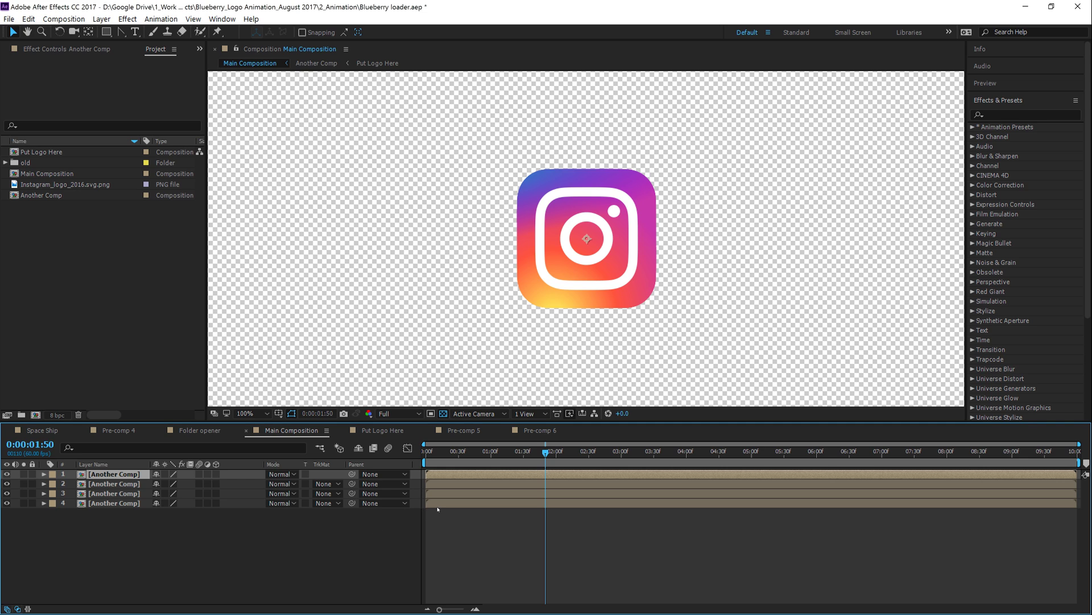
# Step: Offset the Another Comp copies so layers 3, 2 and 1 start at about 0:00:00:14, 0:00:00:29 and 0:00:00:48, and preview the overlap
pyautogui.moveTo(469, 475); pyautogui.dragTo(493, 493)
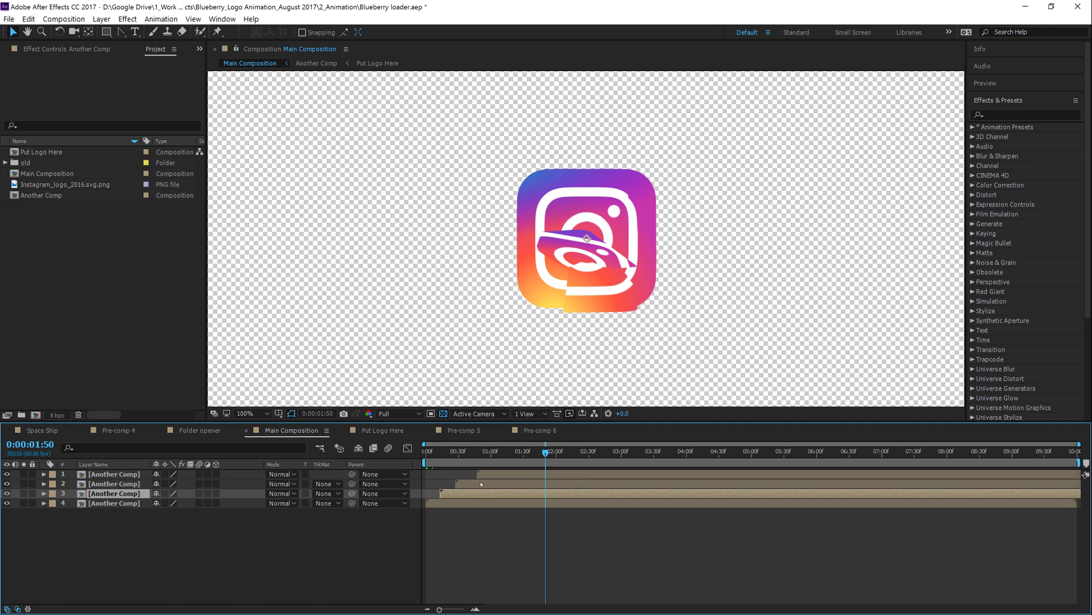
pyautogui.press('Home')
pyautogui.press('space')
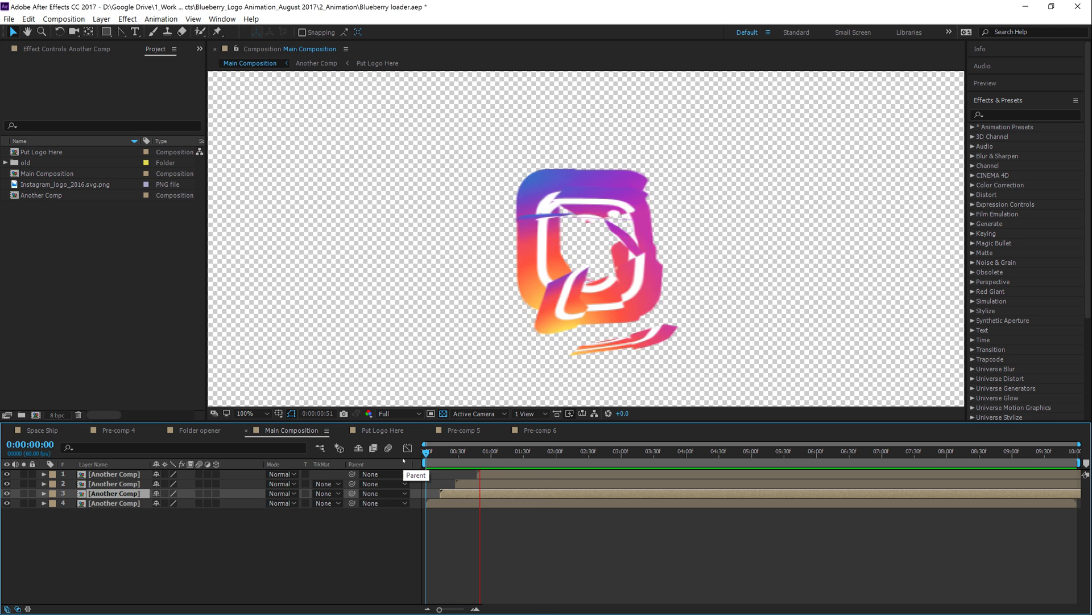
# Step: Apply the Hue/Saturation effect to Another Comp layer 2 and set its Master Hue to 35°
pyautogui.press('space')
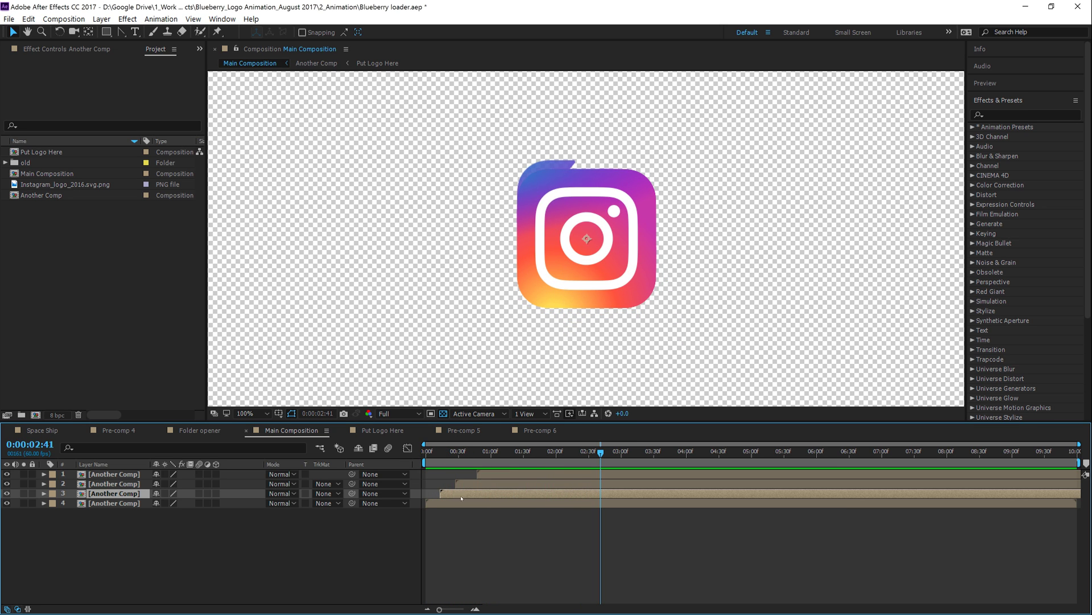
pyautogui.click(471, 485)
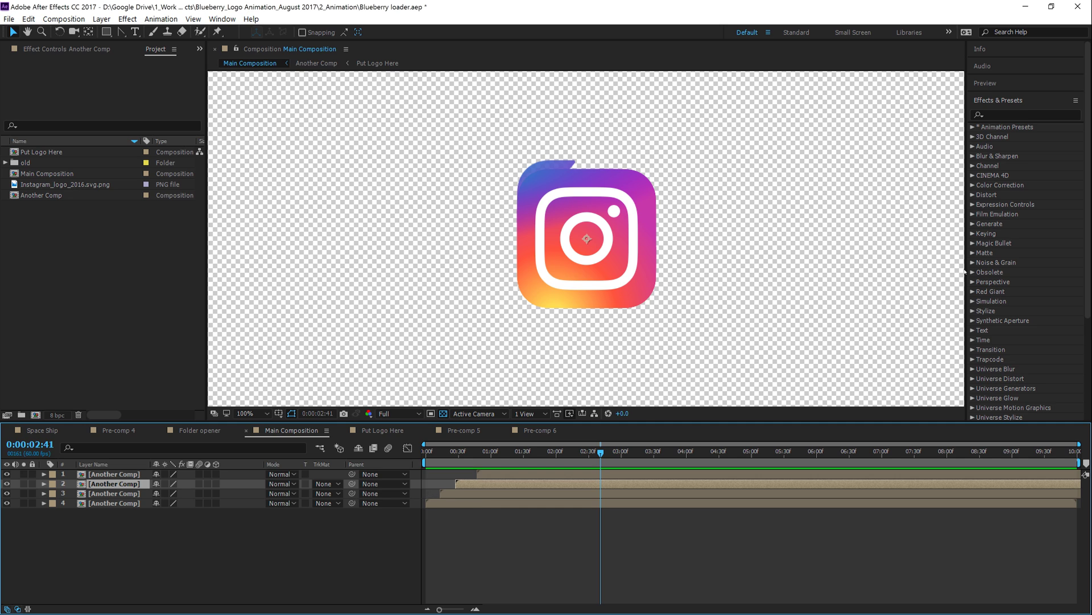
pyautogui.click(1074, 101)
pyautogui.click(899, 103)
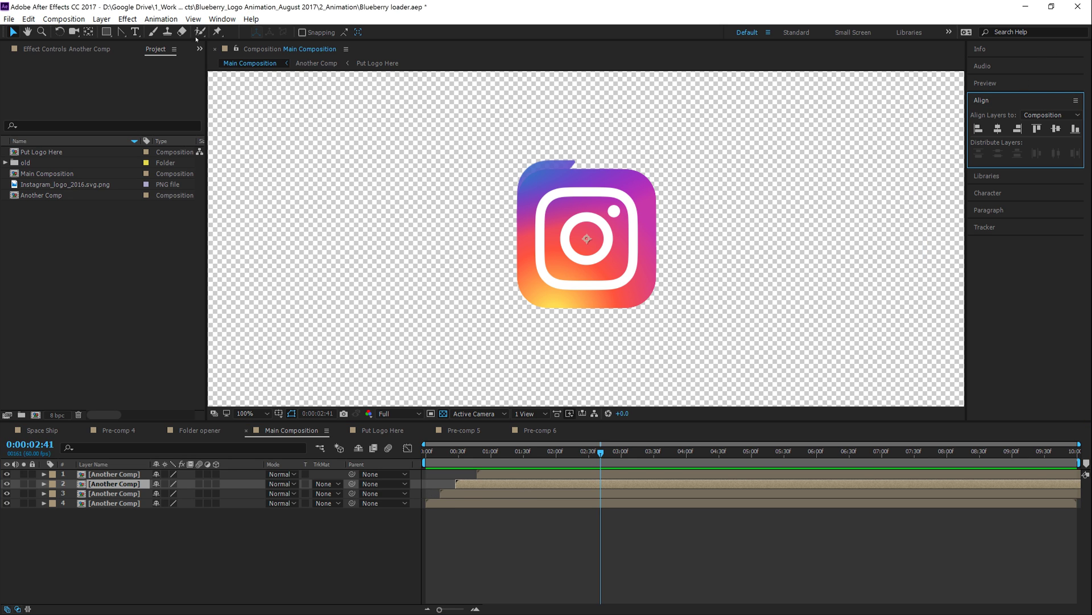
pyautogui.click(222, 18)
pyautogui.click(300, 168)
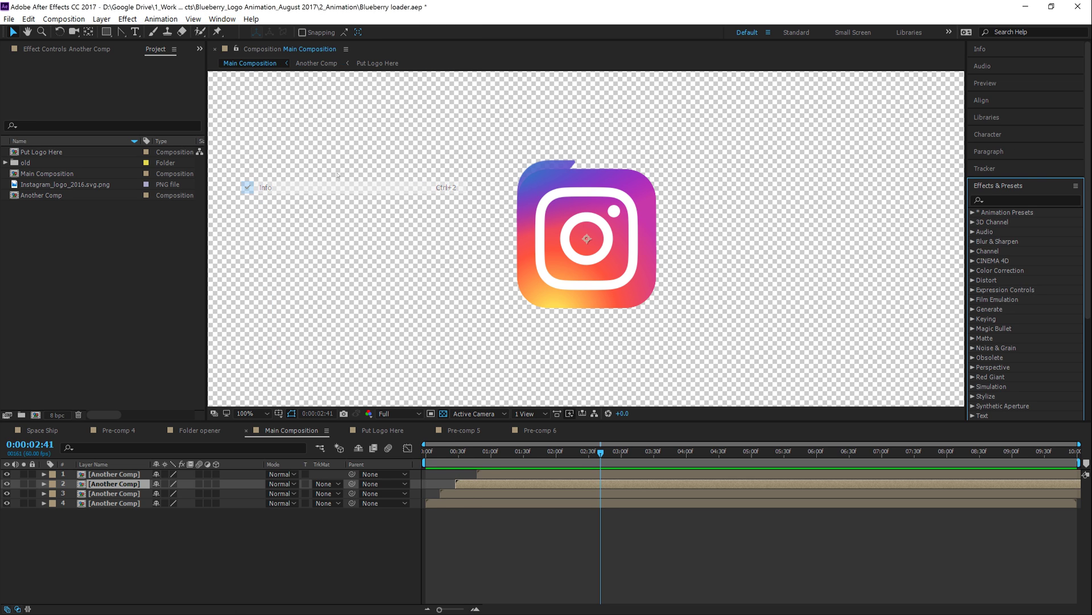
pyautogui.click(1019, 200)
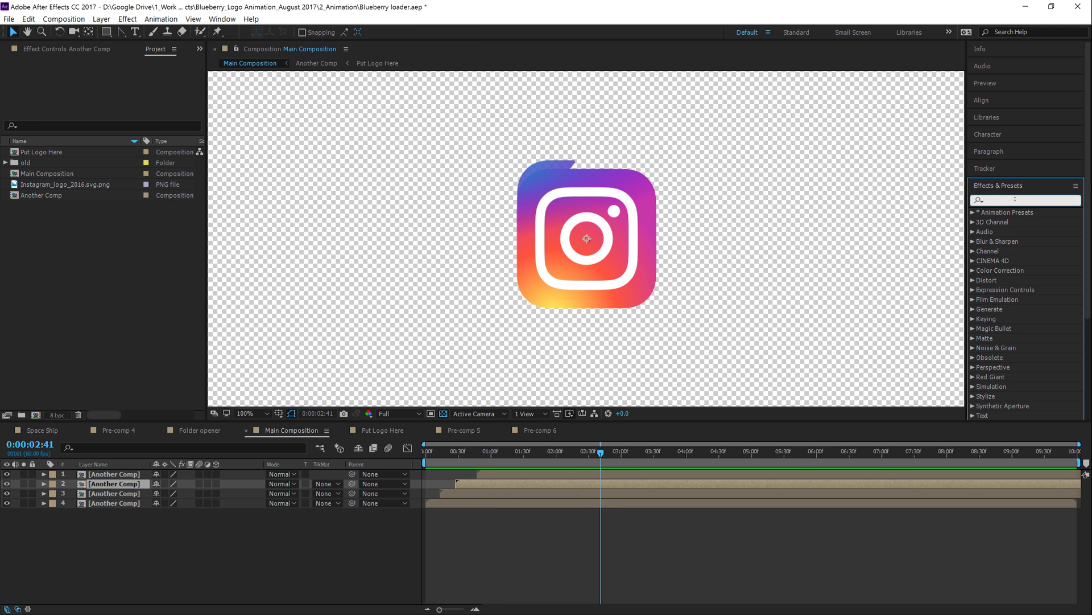
pyautogui.write('hue')
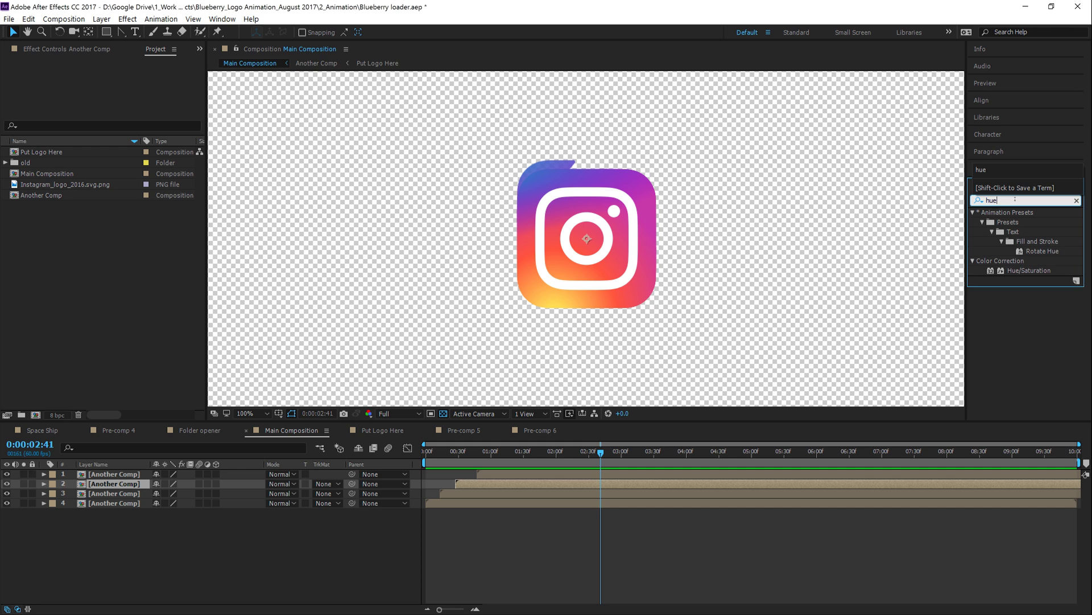
pyautogui.moveTo(1038, 272); pyautogui.dragTo(121, 486)
pyautogui.moveTo(131, 127); pyautogui.dragTo(149, 128)
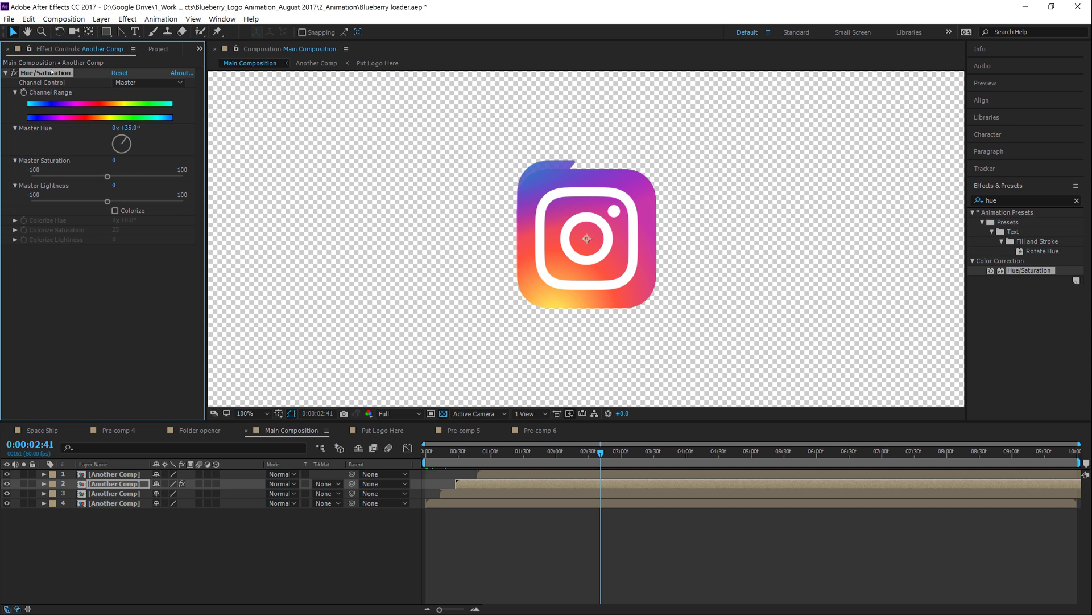
# Step: Paste the Hue/Saturation effect onto layers 3 and 4, shifting layer 3's Master Hue and setting layer 4's to 93°
pyautogui.click(127, 494)
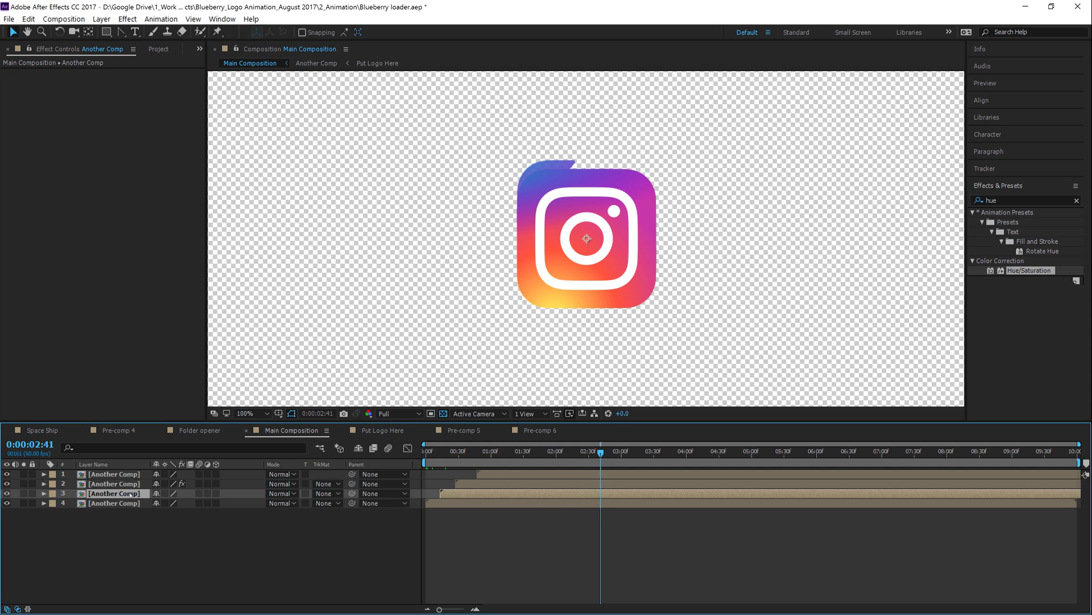
pyautogui.hotkey('ctrl', 'v')
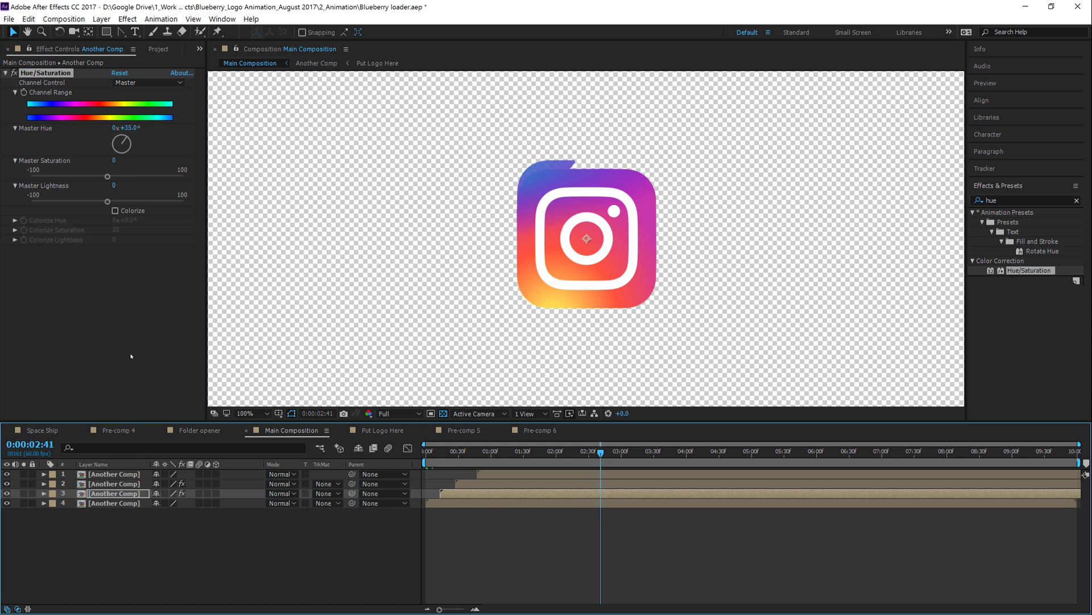
pyautogui.moveTo(138, 127); pyautogui.dragTo(166, 162)
pyautogui.click(117, 503)
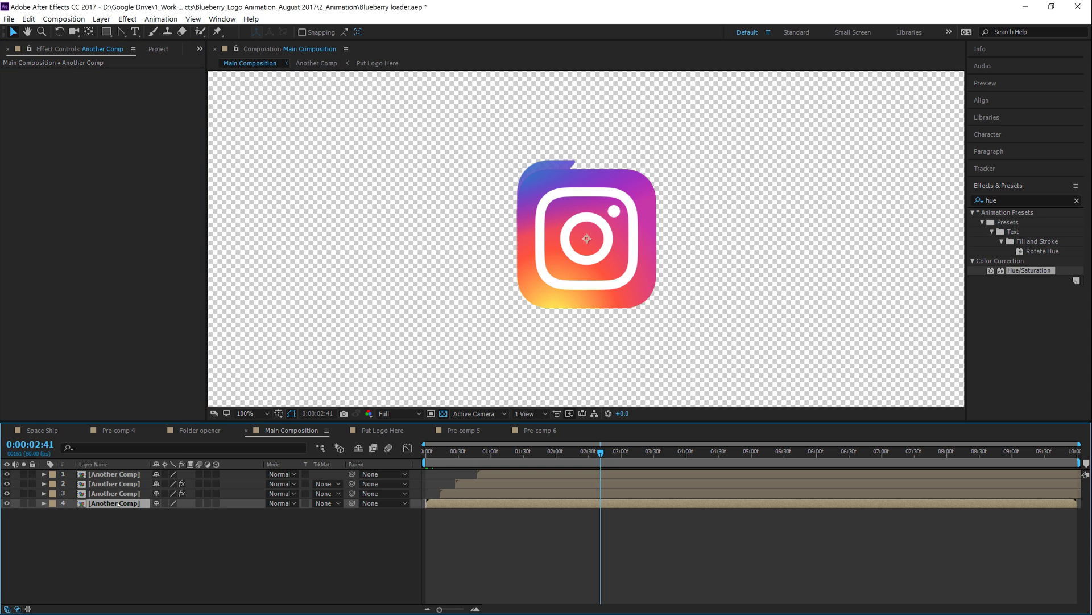
pyautogui.hotkey('ctrl', 'v')
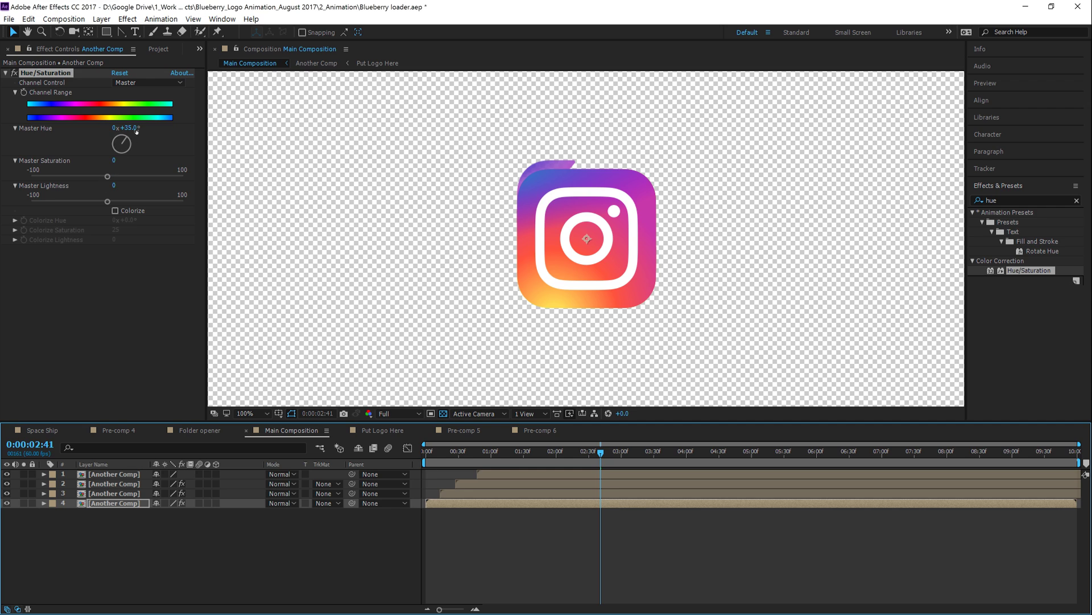
pyautogui.moveTo(129, 127); pyautogui.dragTo(145, 535)
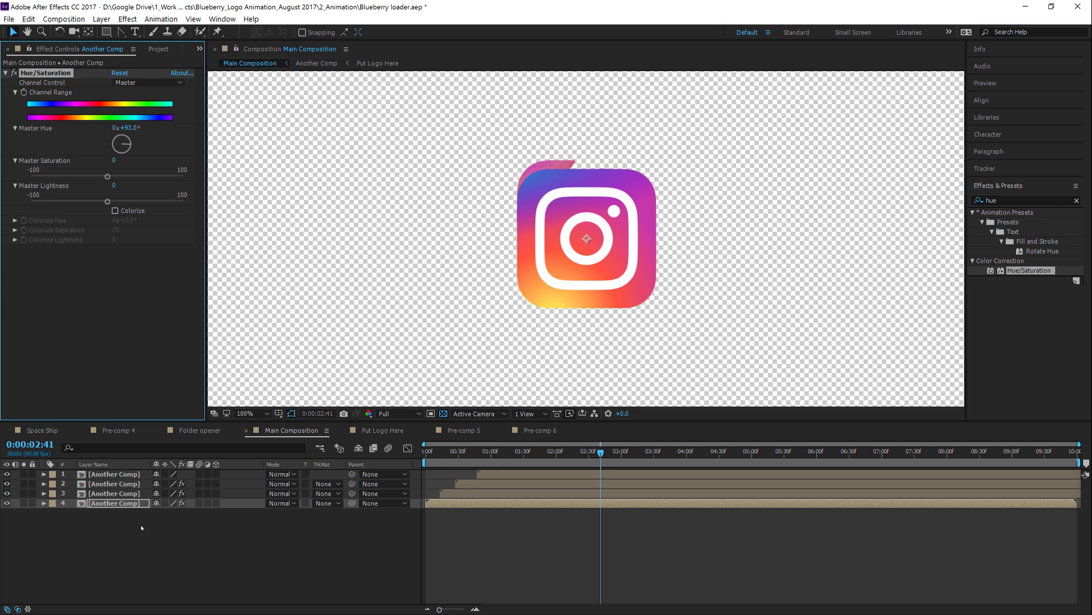
# Step: Step through the recoloured Another Comp layers and preview their hue shifts from the start
pyautogui.click(117, 506)
pyautogui.hotkey('ctrl', 'Up')
pyautogui.hotkey('ctrl', 'Up')
pyautogui.hotkey('ctrl', 'Up')
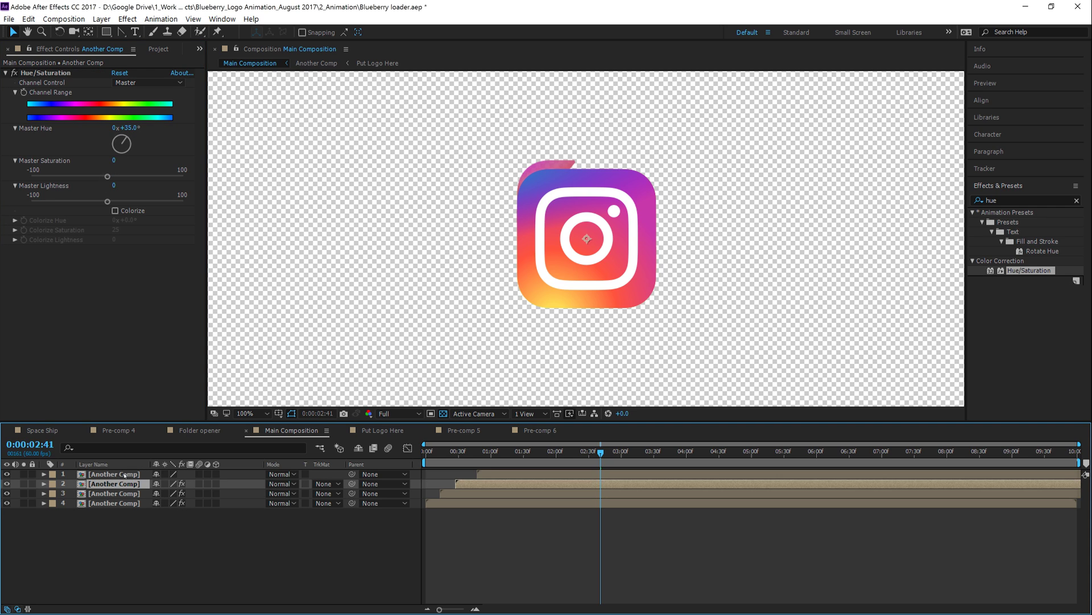
pyautogui.press('Home')
pyautogui.press('space')
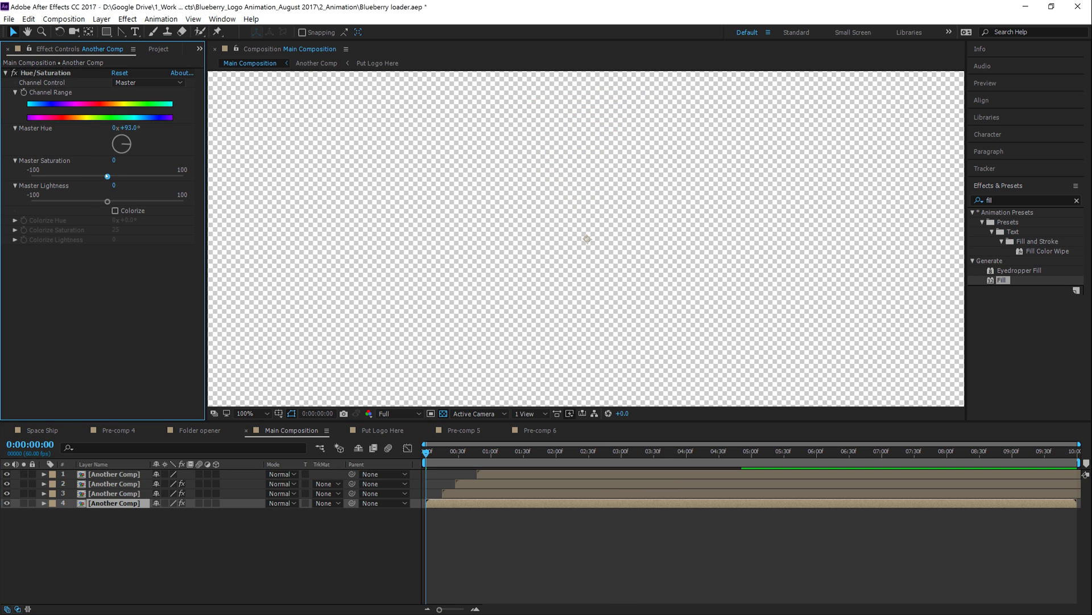
# Step: Set the Master Saturation of Another Comp layers 4 and 2 to -100, judging the colours at 0:00:00:54
pyautogui.moveTo(107, 176); pyautogui.dragTo(31, 176)
pyautogui.moveTo(427, 453); pyautogui.dragTo(487, 455)
pyautogui.click(492, 481)
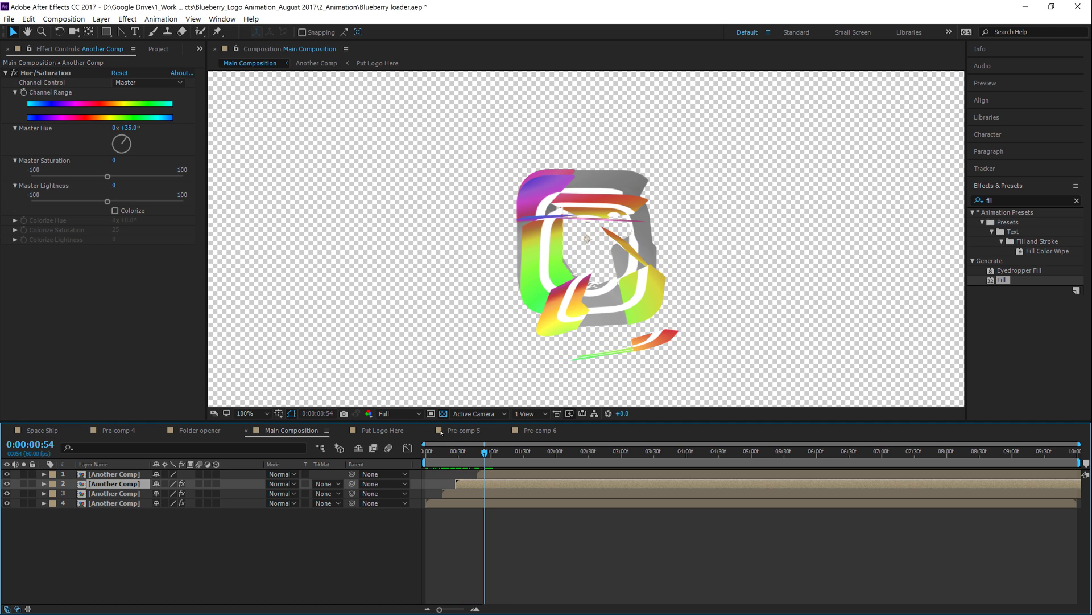
pyautogui.click(107, 176)
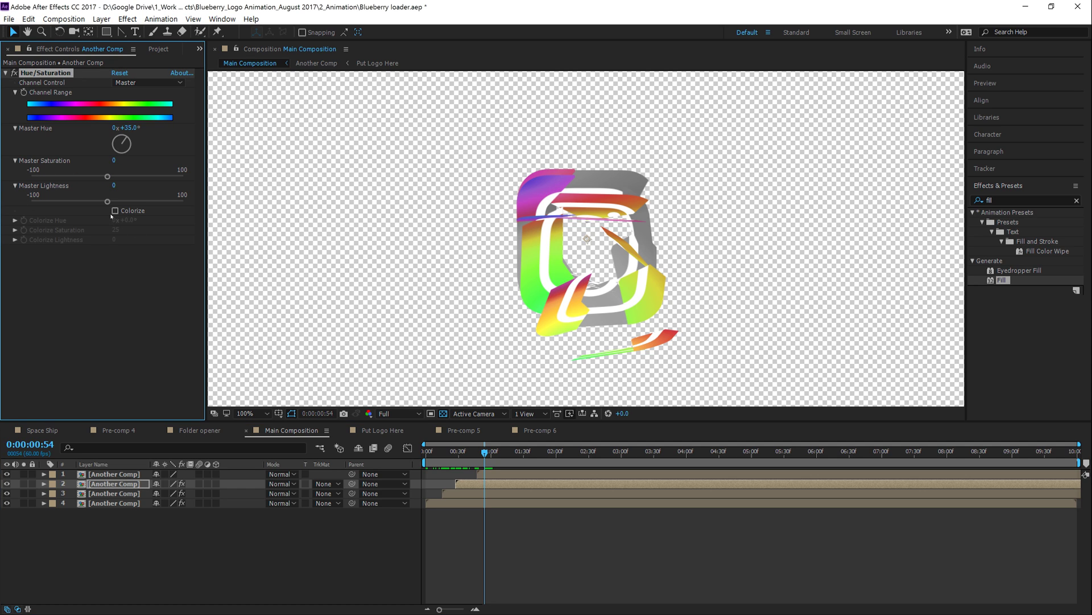
pyautogui.moveTo(107, 176); pyautogui.dragTo(31, 177)
pyautogui.hotkey('ctrl', 'z')
pyautogui.moveTo(109, 178); pyautogui.dragTo(27, 178)
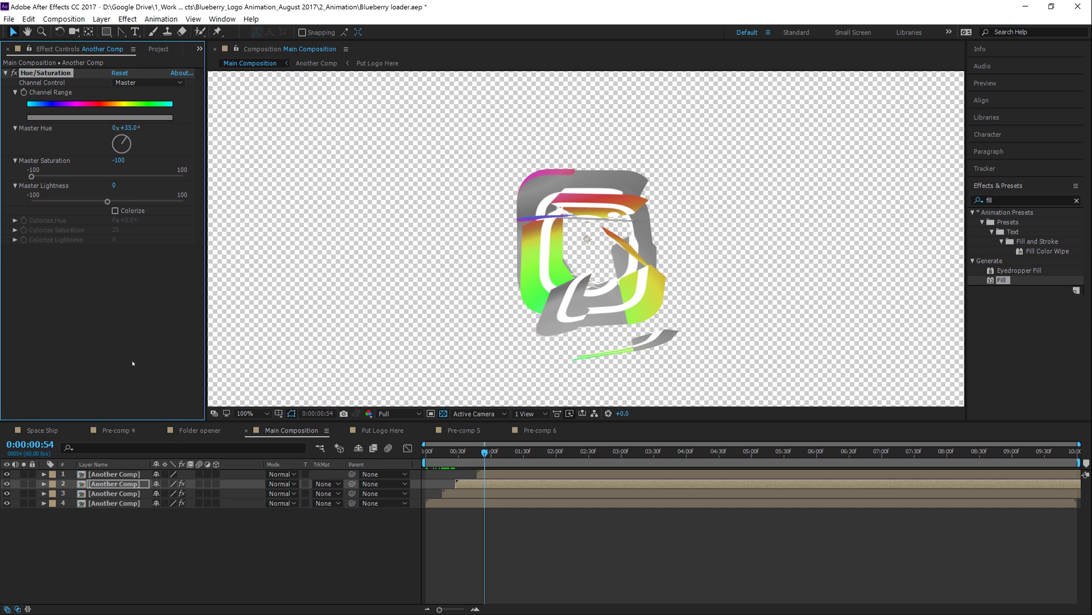
# Step: Set the opacity of Another Comp layers 2, 3 and 4 to 80%
pyautogui.click(286, 526)
pyautogui.click(111, 484)
pyautogui.keyDown('shift'); pyautogui.click(121, 503); pyautogui.keyUp('shift')
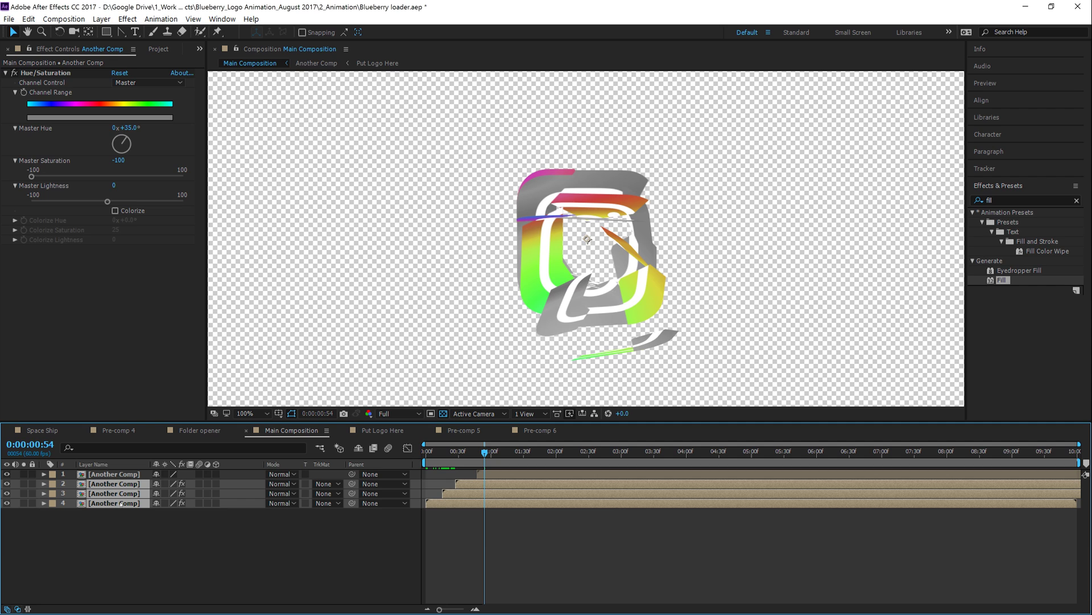
pyautogui.press('t')
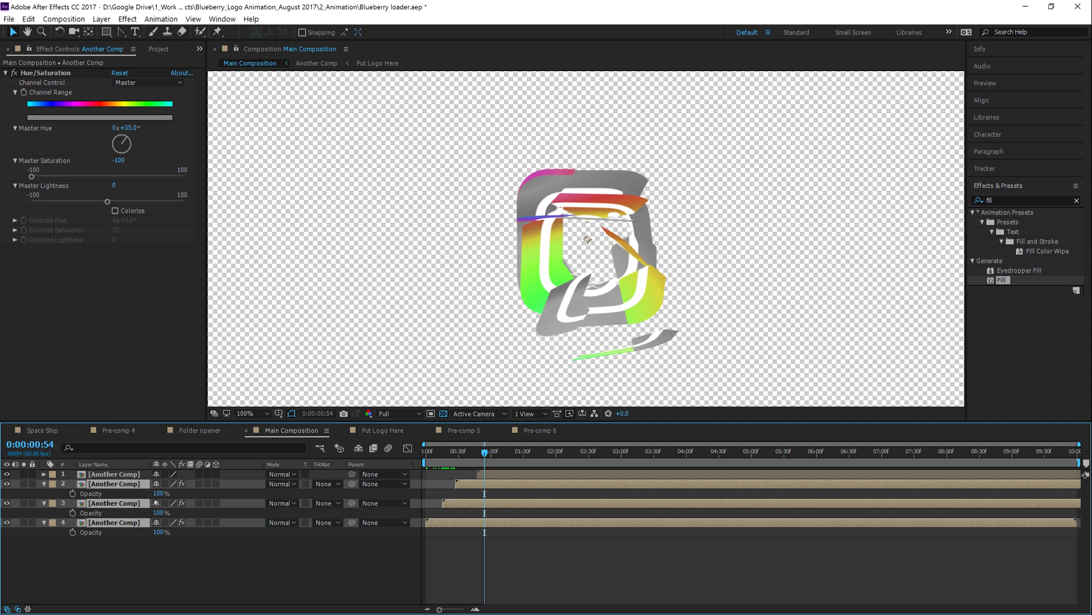
pyautogui.moveTo(156, 493); pyautogui.dragTo(139, 493)
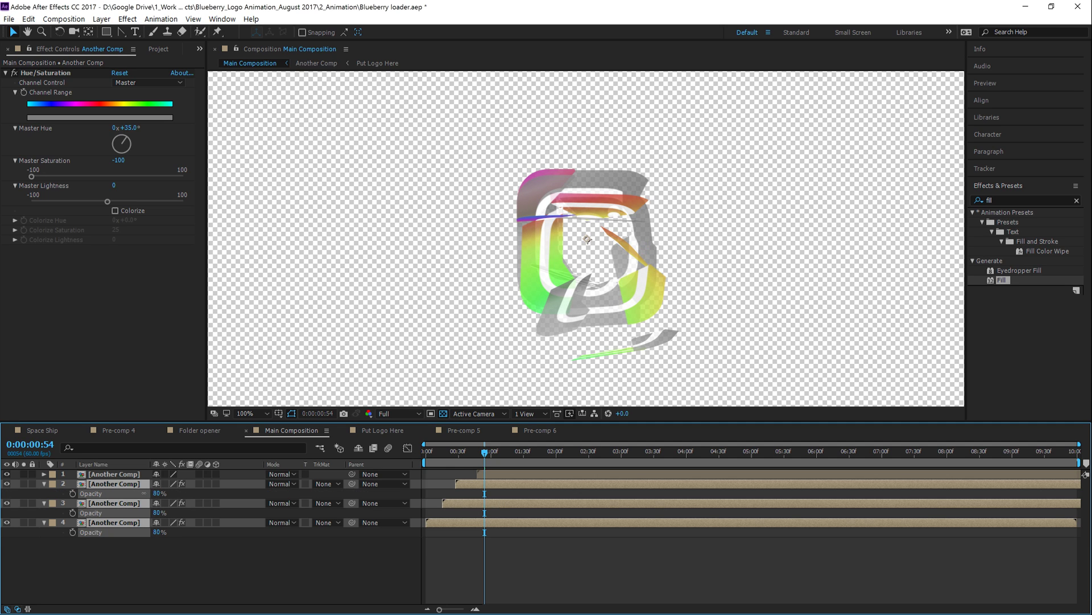
# Step: Preview the semi-transparent trailing copies from the start of the composition
pyautogui.click(209, 567)
pyautogui.moveTo(468, 452); pyautogui.dragTo(334, 503)
pyautogui.press('space')
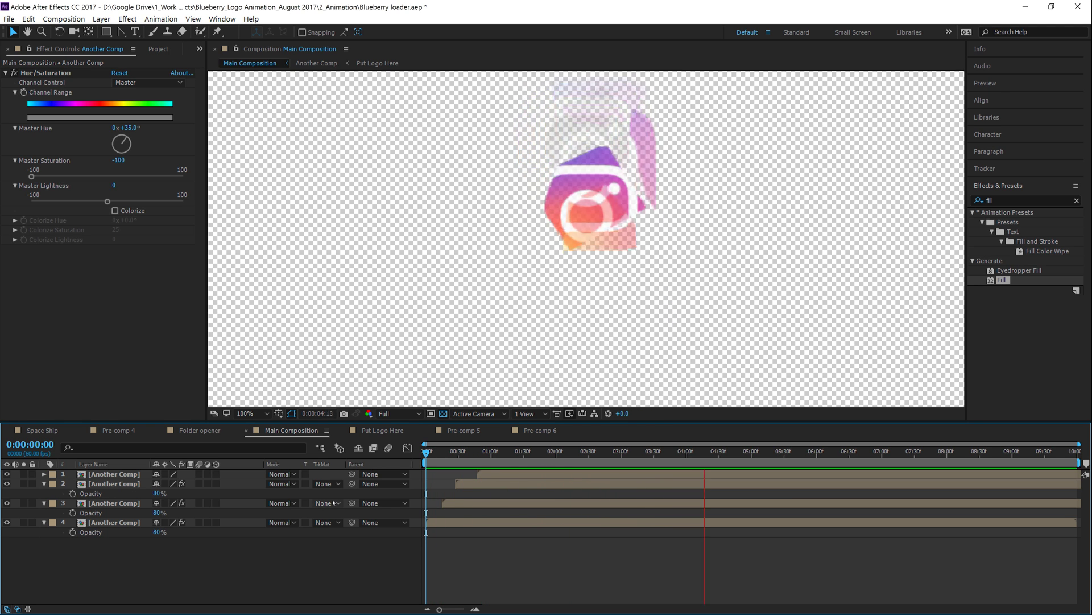
pyautogui.press('space')
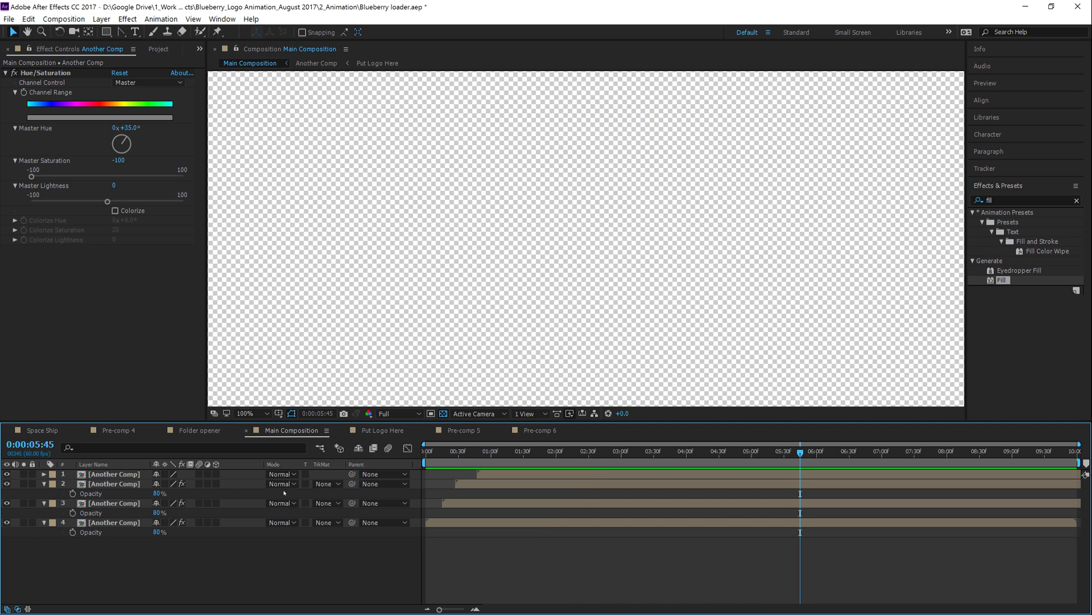
# Step: Collapse the opacity properties of the Another Comp layers and return the playhead to the start
pyautogui.click(124, 475)
pyautogui.keyDown('shift'); pyautogui.click(117, 523); pyautogui.keyUp('shift')
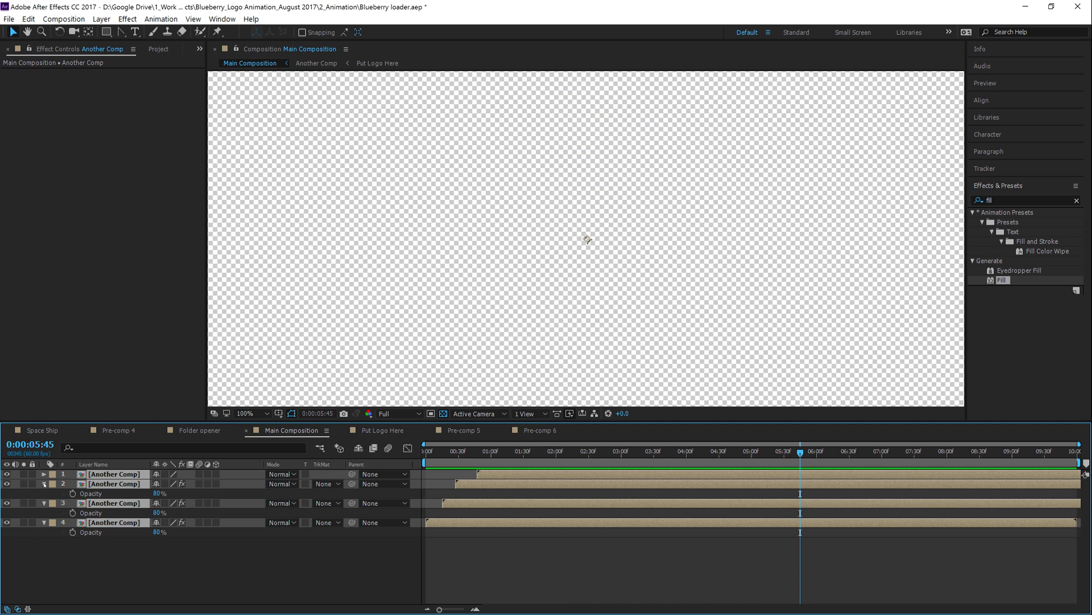
pyautogui.click(45, 484)
pyautogui.click(127, 526)
pyautogui.moveTo(476, 453); pyautogui.dragTo(423, 454)
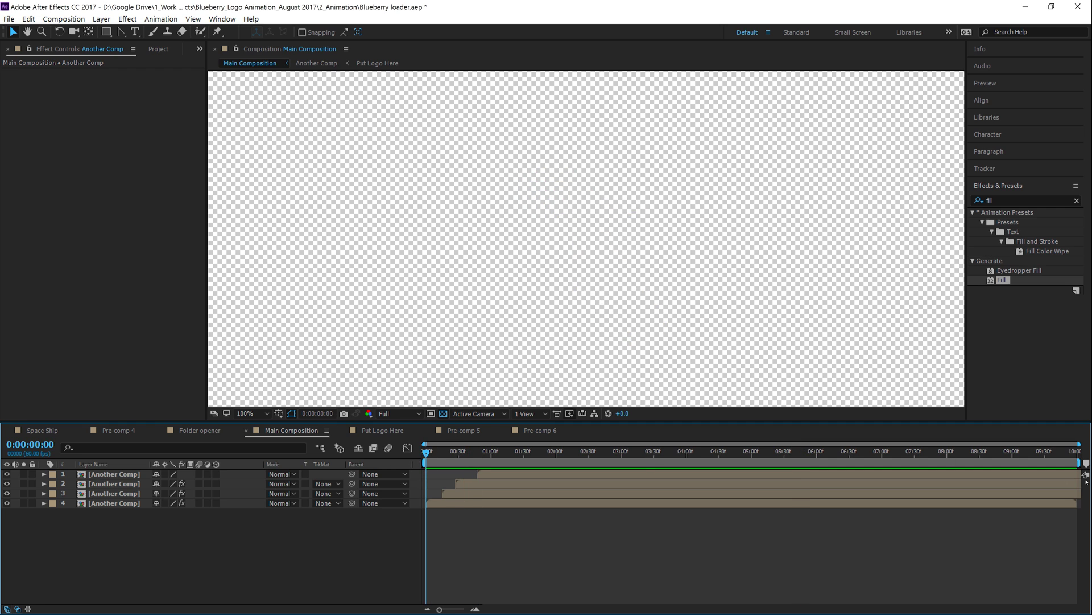
# Step: Shorten the work area to end at about 0:00:05:00 and preview it
pyautogui.moveTo(1080, 462); pyautogui.dragTo(641, 463)
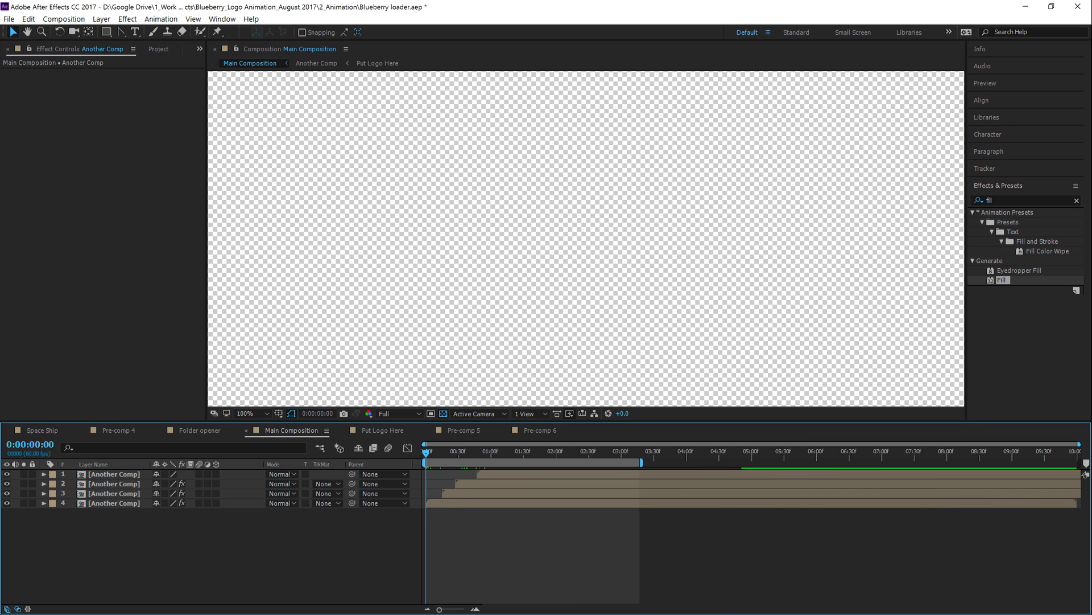
pyautogui.moveTo(424, 453); pyautogui.dragTo(740, 496)
pyautogui.moveTo(643, 461); pyautogui.dragTo(751, 462)
pyautogui.press('space')
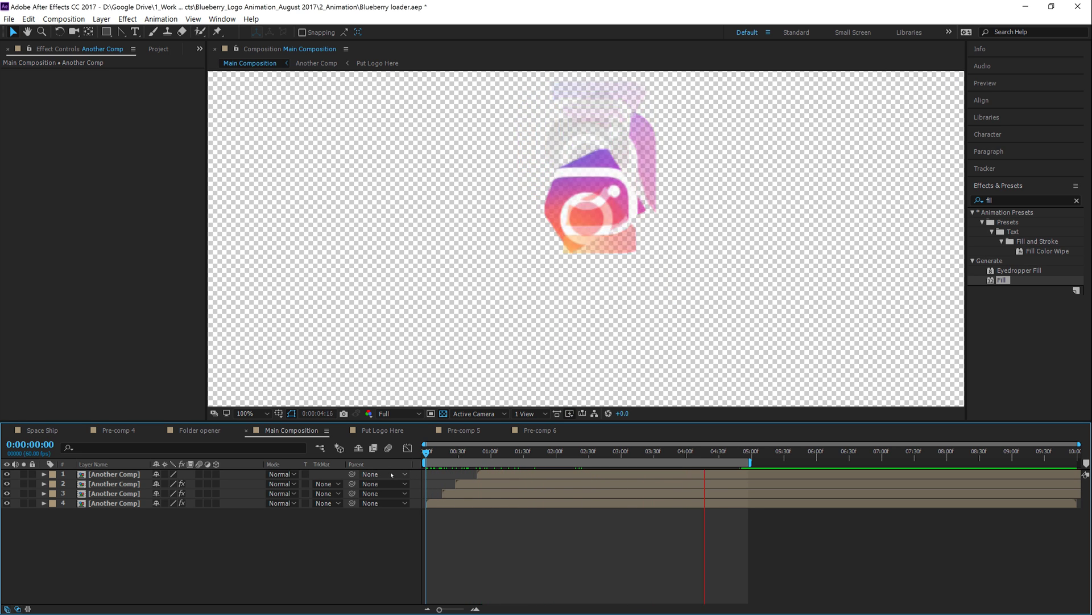
# Step: Fit the whole composition in the viewer, preview it from the start and move the playhead to 0:00:02:56
pyautogui.click(251, 413)
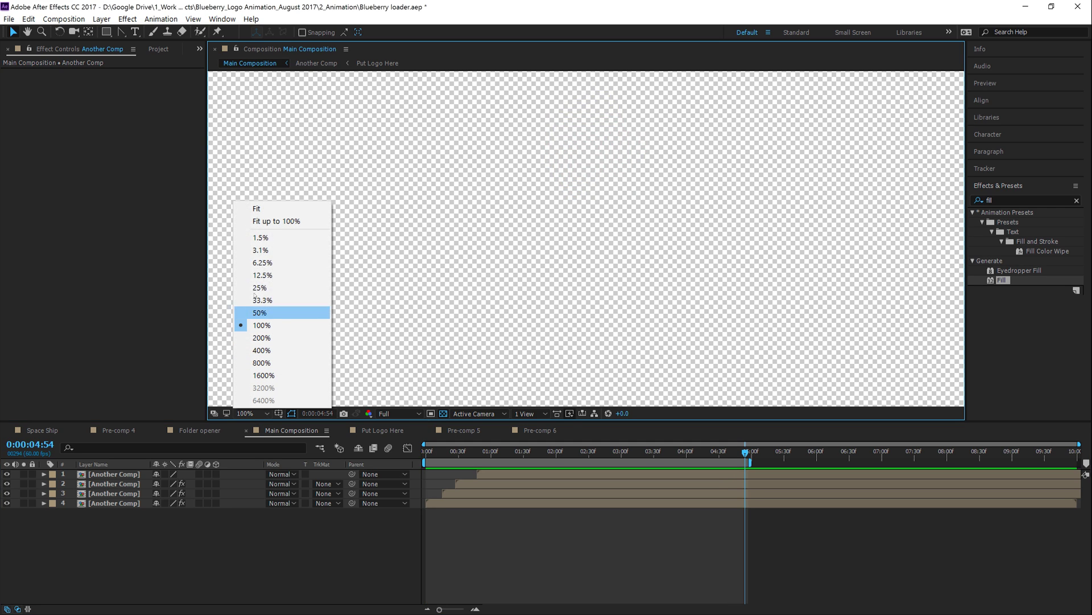
pyautogui.click(256, 208)
pyautogui.moveTo(478, 454); pyautogui.dragTo(392, 473)
pyautogui.press('space')
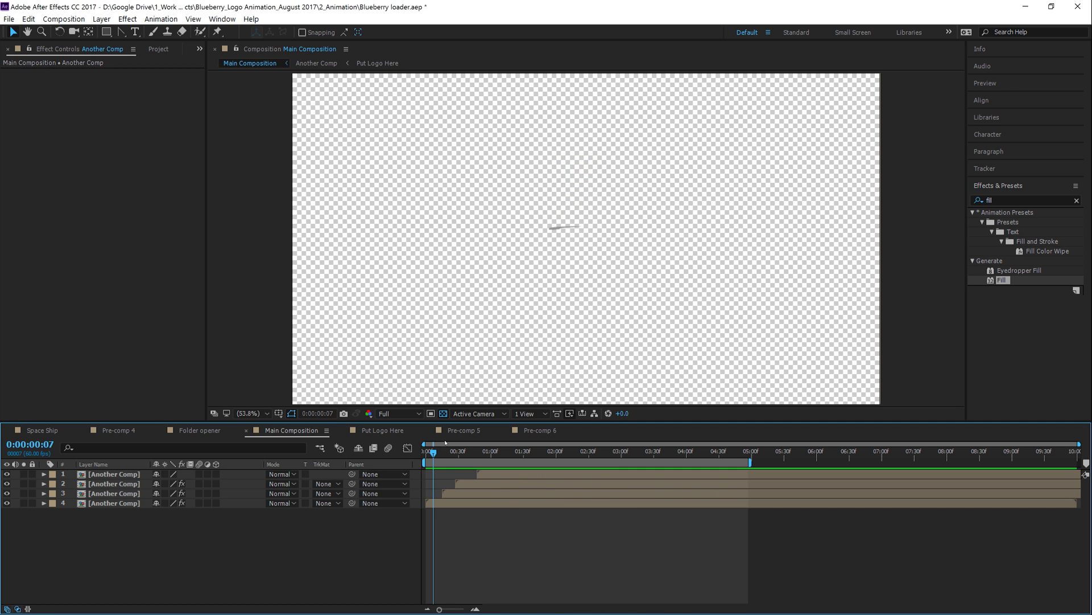
pyautogui.moveTo(433, 452); pyautogui.dragTo(617, 466)
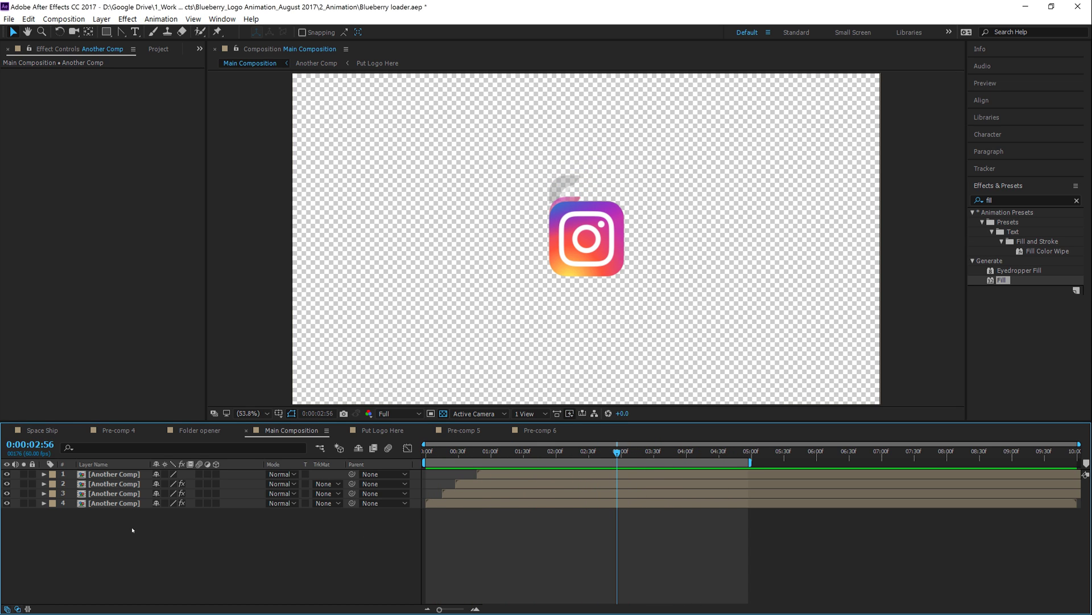
# Step: Pre-compose all four Another Comp layers into a new composition named Final\
pyautogui.moveTo(73, 541); pyautogui.dragTo(162, 471)
pyautogui.rightClick(125, 498)
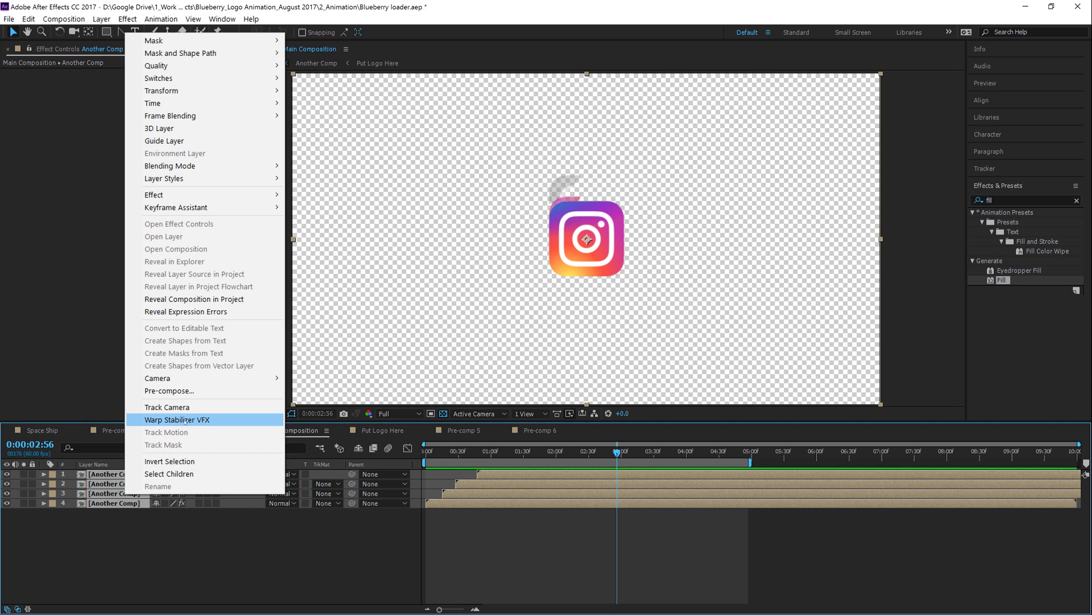
pyautogui.click(190, 391)
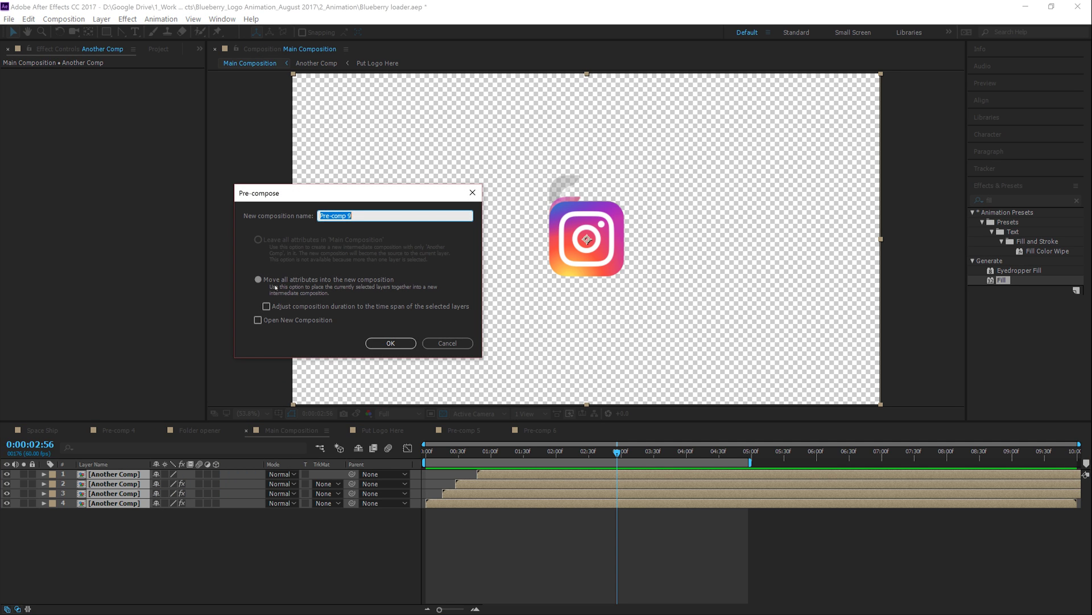
pyautogui.write('Final\\')
pyautogui.press('Return')
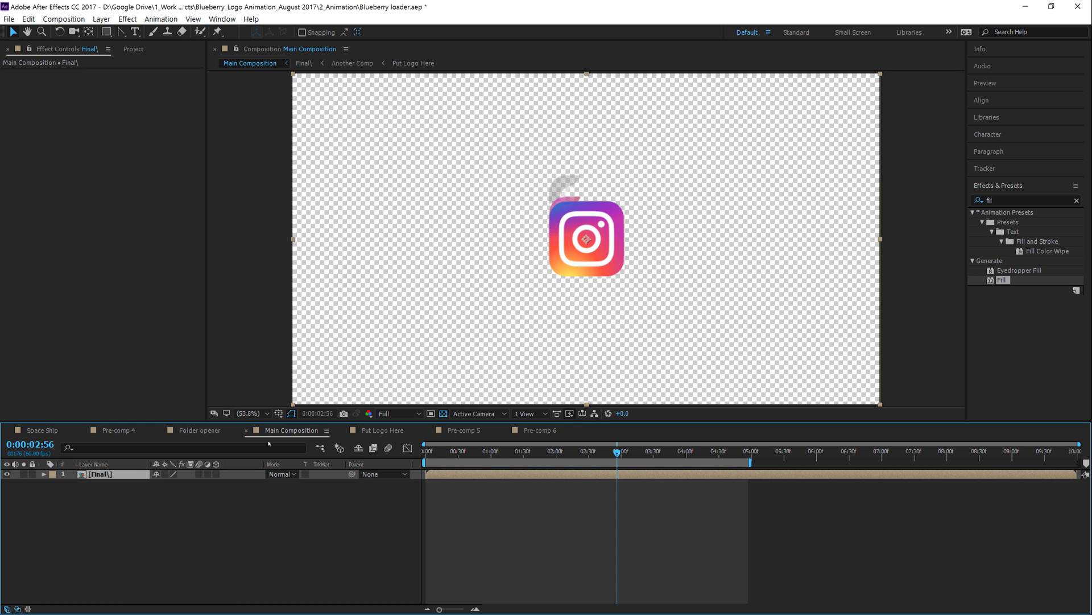
# Step: Add a 1920 x 1080 black (000000) solid to Main Composition and place it beneath the Final\ layer
pyautogui.rightClick(129, 486)
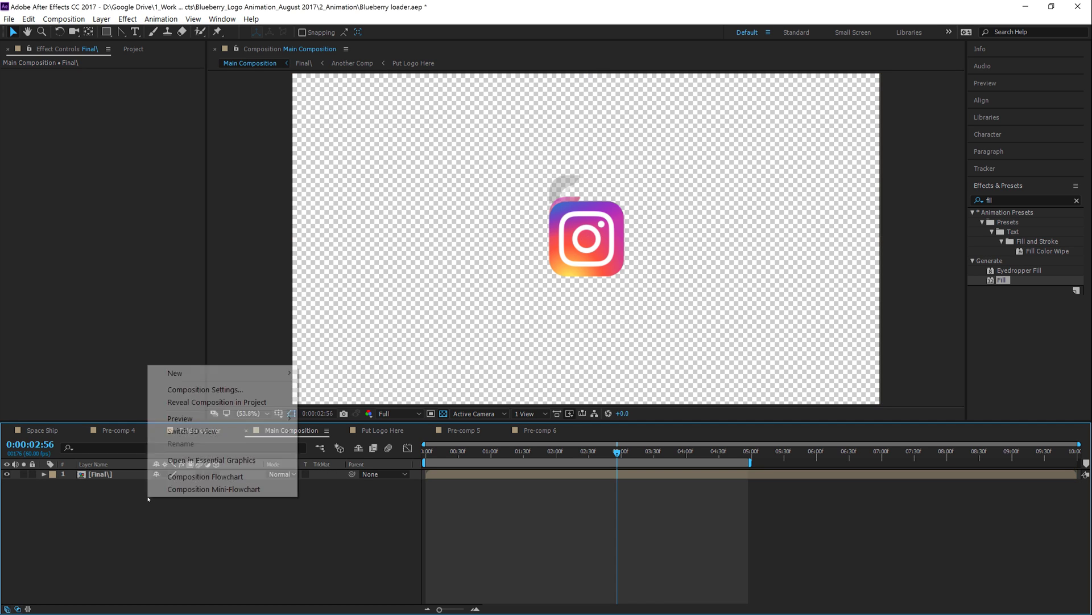
pyautogui.click(330, 402)
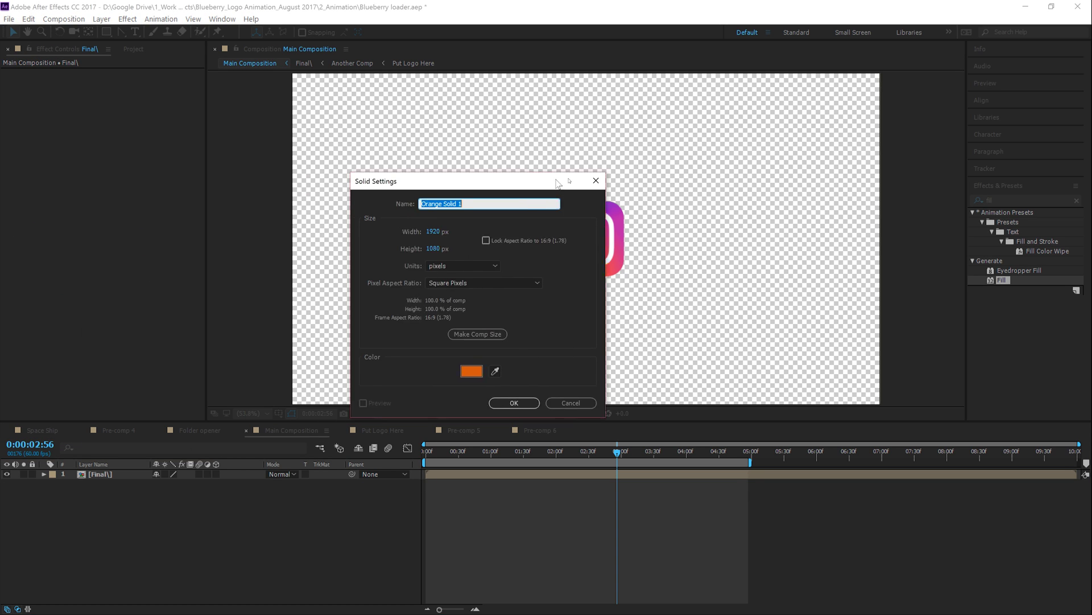
pyautogui.click(489, 368)
pyautogui.moveTo(346, 274); pyautogui.dragTo(307, 330)
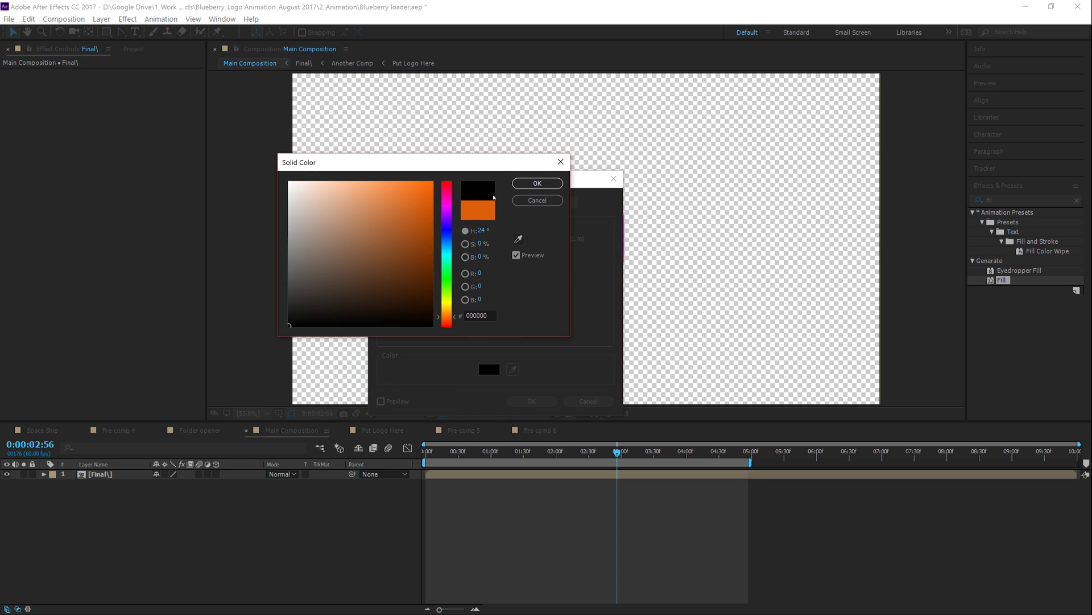
pyautogui.click(537, 183)
pyautogui.click(542, 401)
pyautogui.click(531, 401)
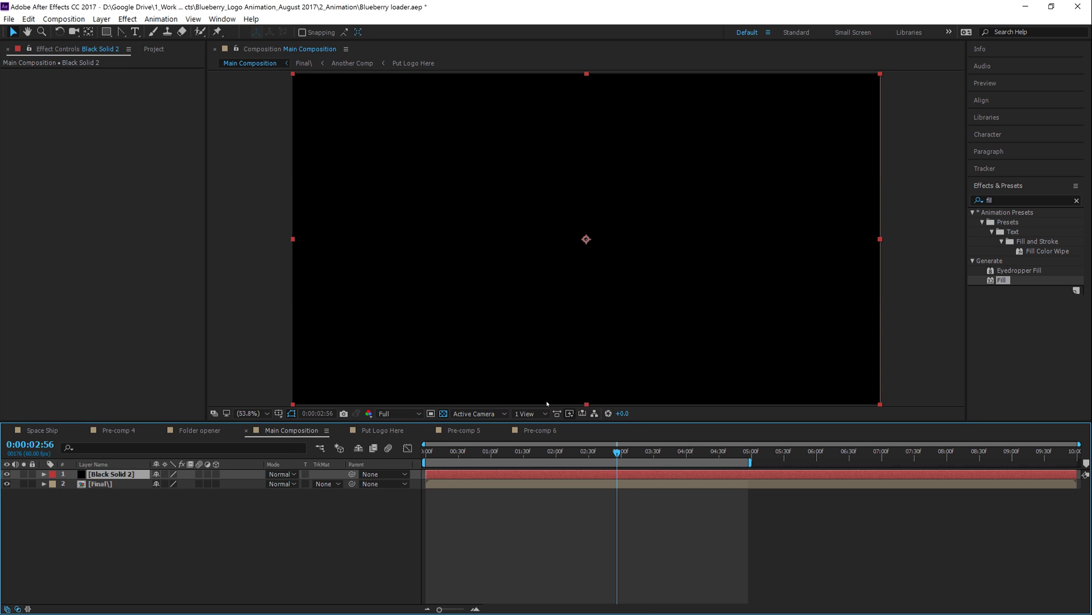
pyautogui.moveTo(96, 479); pyautogui.dragTo(270, 489)
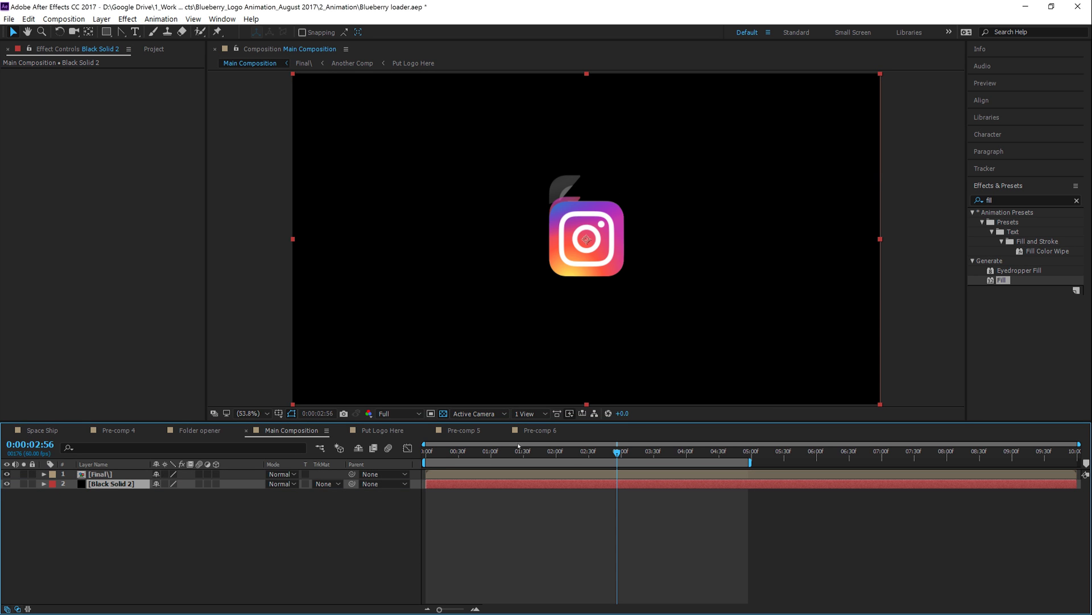
# Step: Preview the logo animation over the black solid from the start
pyautogui.press('Home')
pyautogui.press('space')
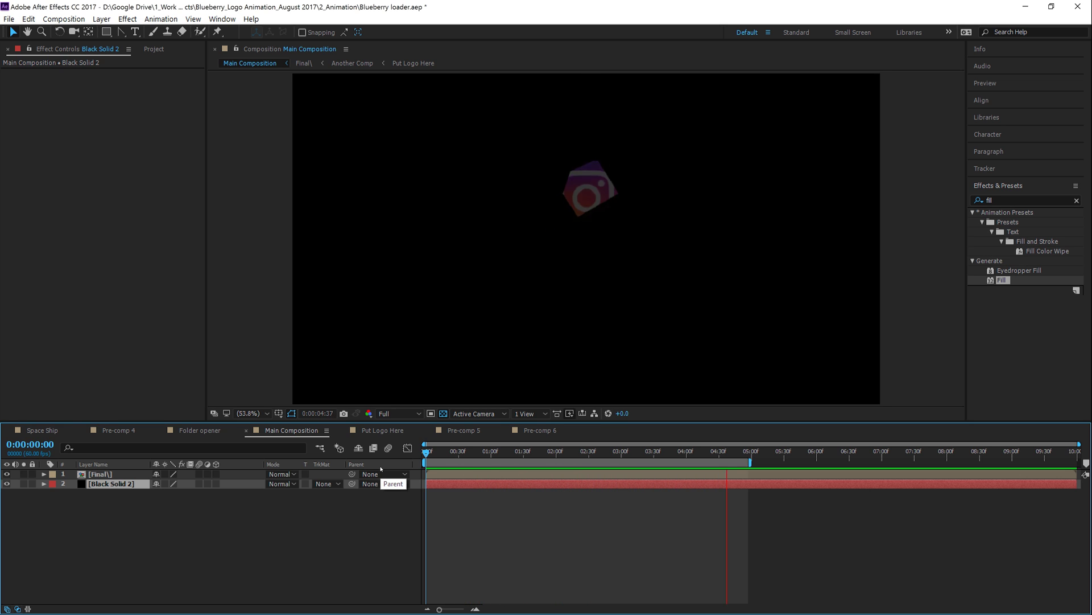
pyautogui.press('space')
# Step: Open Another Comp from Final\, shift its sixth layer to start at about 0:00:00:29 and preview the comp from the start
pyautogui.doubleClick(476, 474)
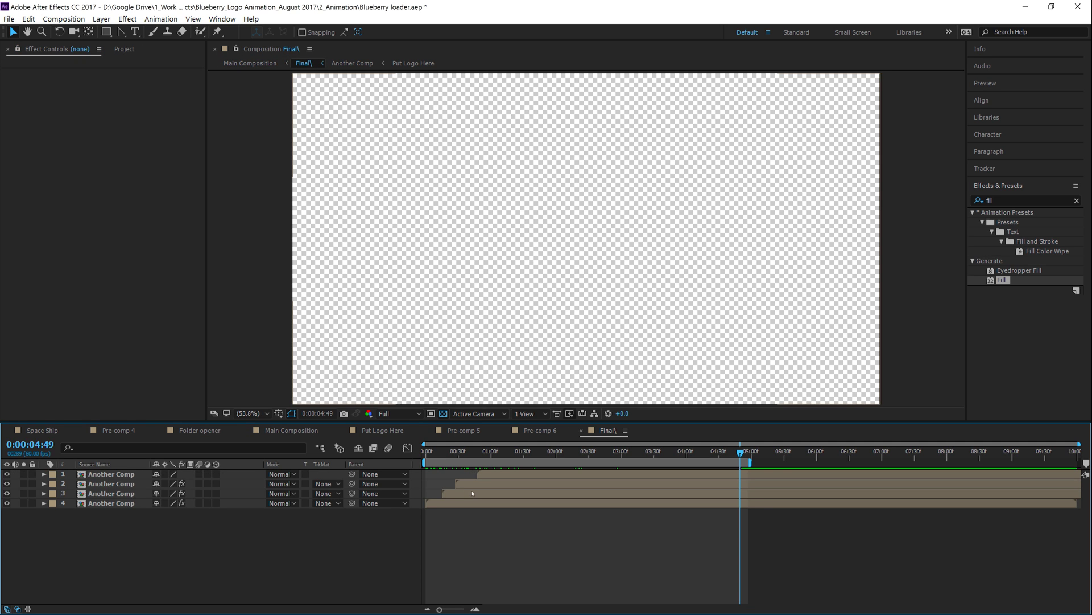
pyautogui.doubleClick(487, 493)
pyautogui.moveTo(488, 455); pyautogui.dragTo(621, 452)
pyautogui.moveTo(499, 522); pyautogui.dragTo(474, 523)
pyautogui.press('Home')
pyautogui.press('space')
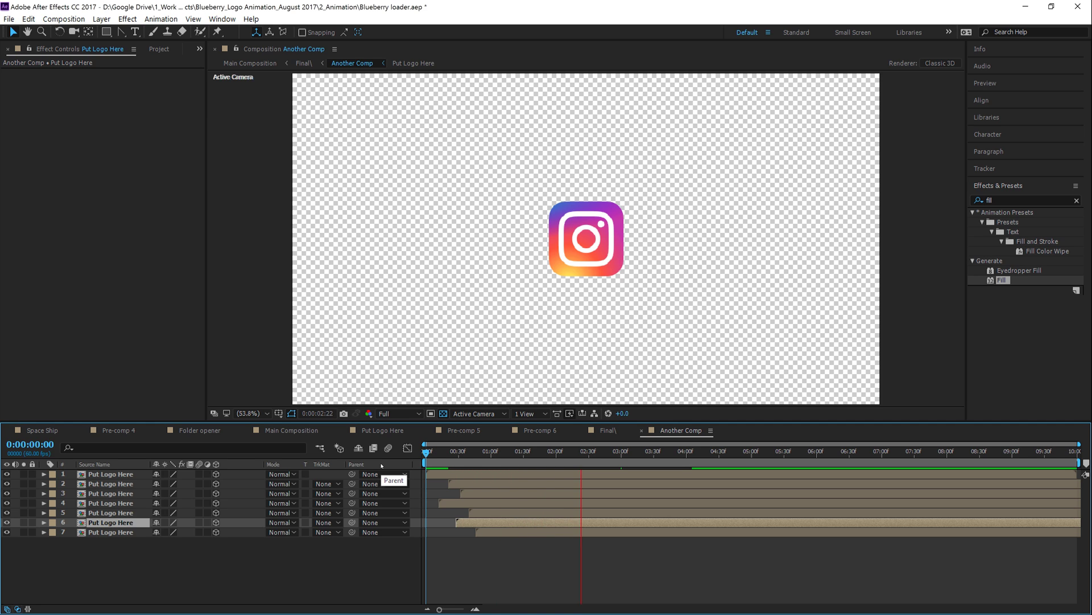
pyautogui.press('space')
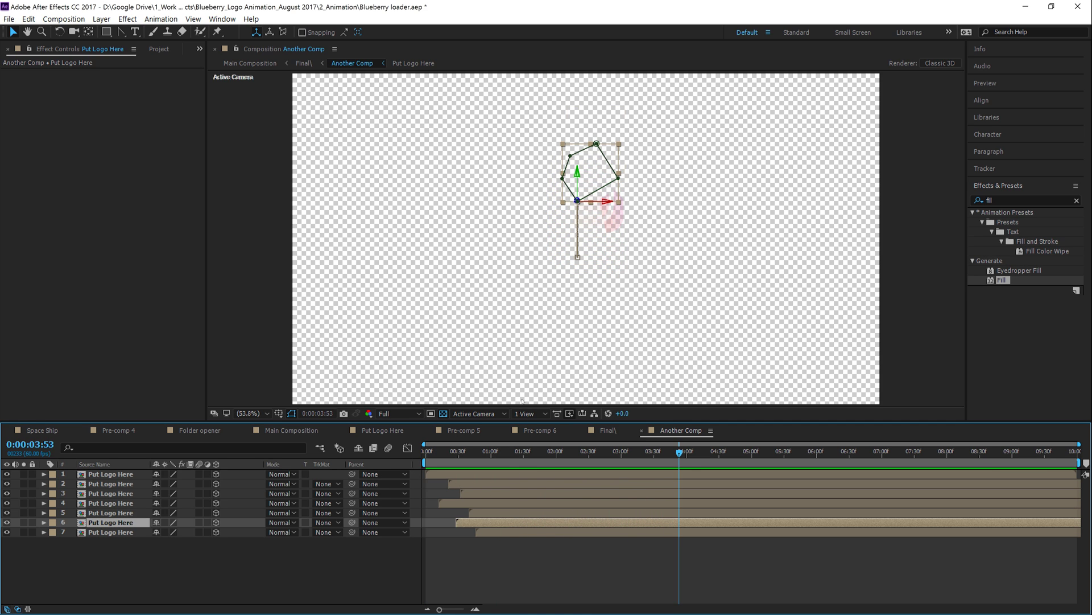
# Step: Shift the seventh Put Logo Here layer to start at about 0:00:00:57 and preview Another Comp from the start
pyautogui.moveTo(555, 446); pyautogui.dragTo(650, 466)
pyautogui.moveTo(581, 533); pyautogui.dragTo(591, 533)
pyautogui.moveTo(455, 451); pyautogui.dragTo(409, 461)
pyautogui.press('space')
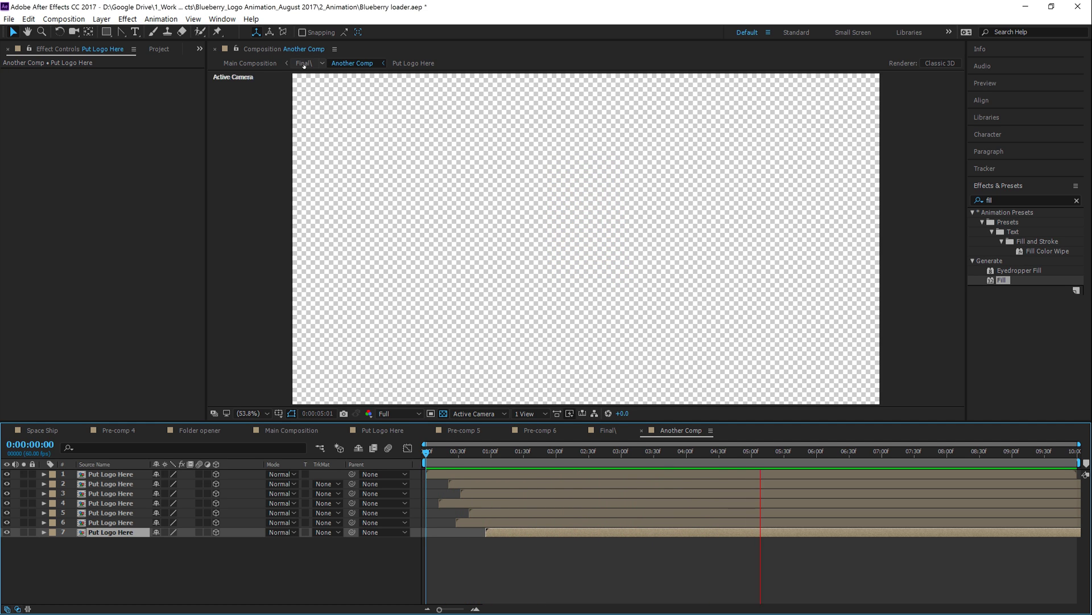
# Step: Return to Main Composition and preview the adjusted stagger from the start
pyautogui.click(249, 63)
pyautogui.moveTo(457, 453); pyautogui.dragTo(408, 454)
pyautogui.press('space')
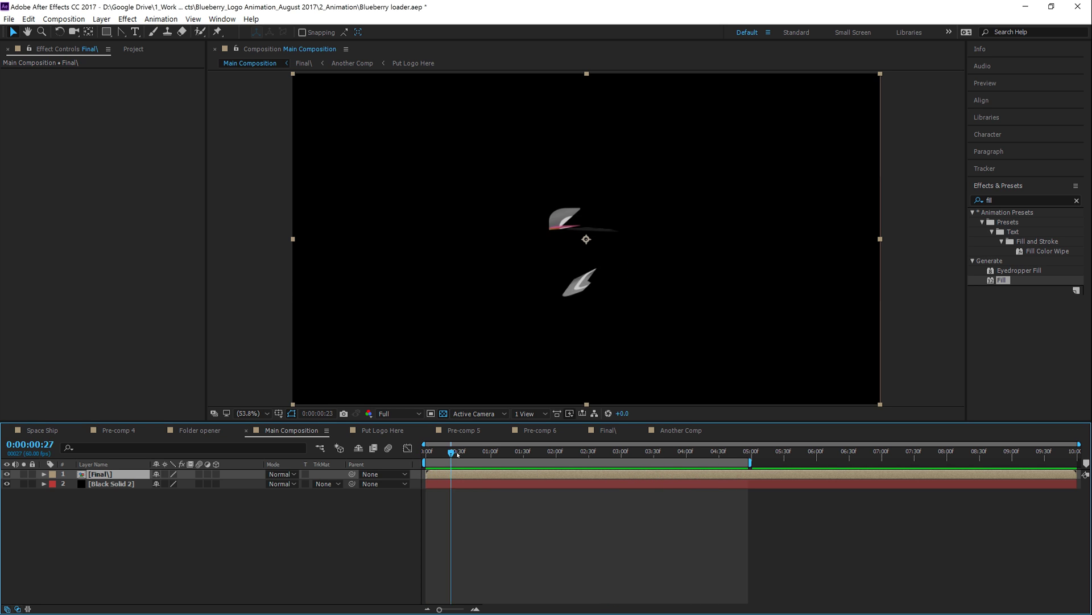
# Step: Space the top three Another Comp layers in Final\ further apart in time, starting the second at about 0:00:00:45, and preview Main Composition
pyautogui.doubleClick(493, 474)
pyautogui.moveTo(493, 474); pyautogui.dragTo(519, 491)
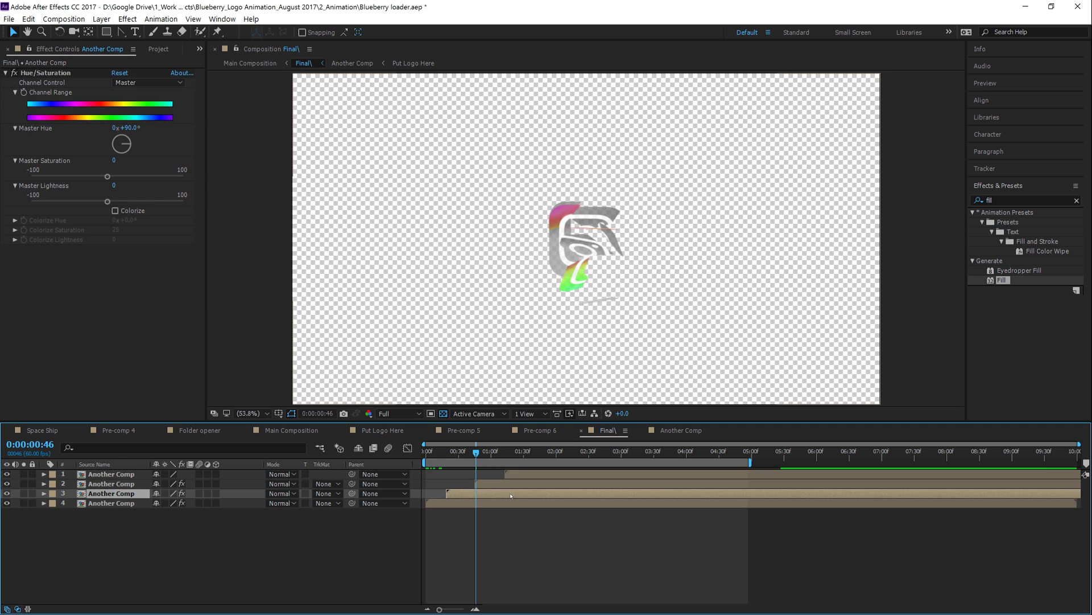
pyautogui.click(250, 61)
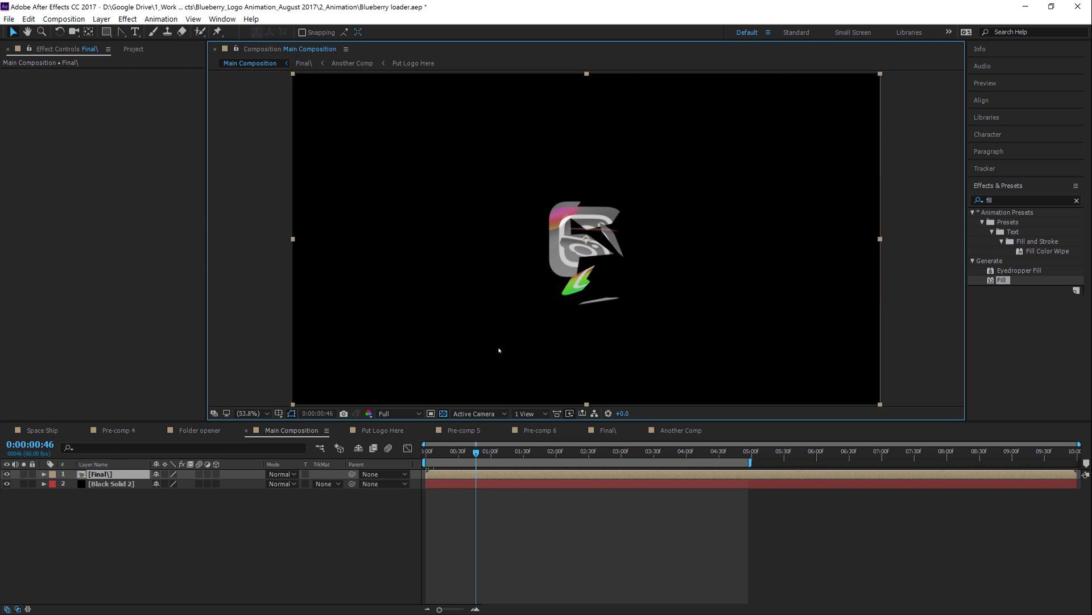
pyautogui.moveTo(462, 454); pyautogui.dragTo(374, 457)
pyautogui.press('space')
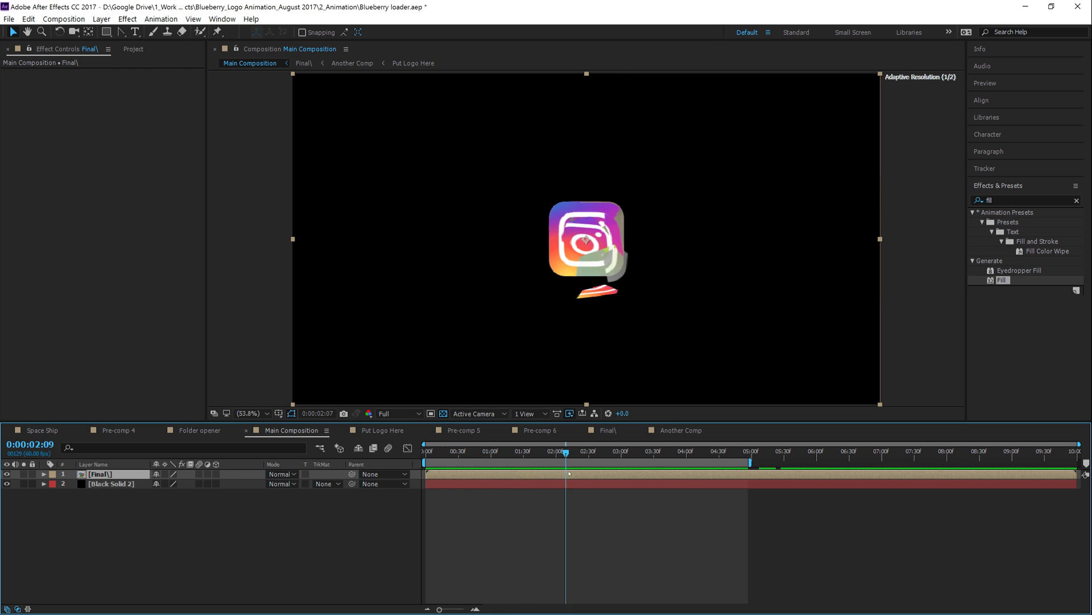
pyautogui.press('space')
# Step: Apply CC Force Motion Blur to the Final\ layer with a Shutter Angle of 360 and preview from the start
pyautogui.click(1077, 201)
pyautogui.write('cc f')
pyautogui.moveTo(1016, 243); pyautogui.dragTo(575, 480)
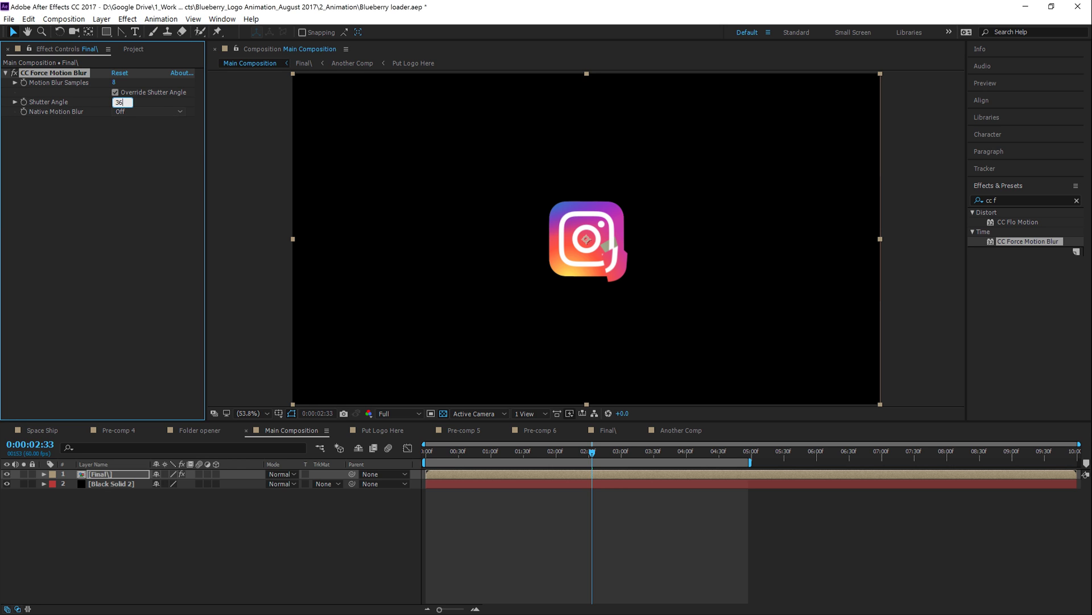
pyautogui.click(162, 192)
pyautogui.moveTo(441, 451); pyautogui.dragTo(384, 478)
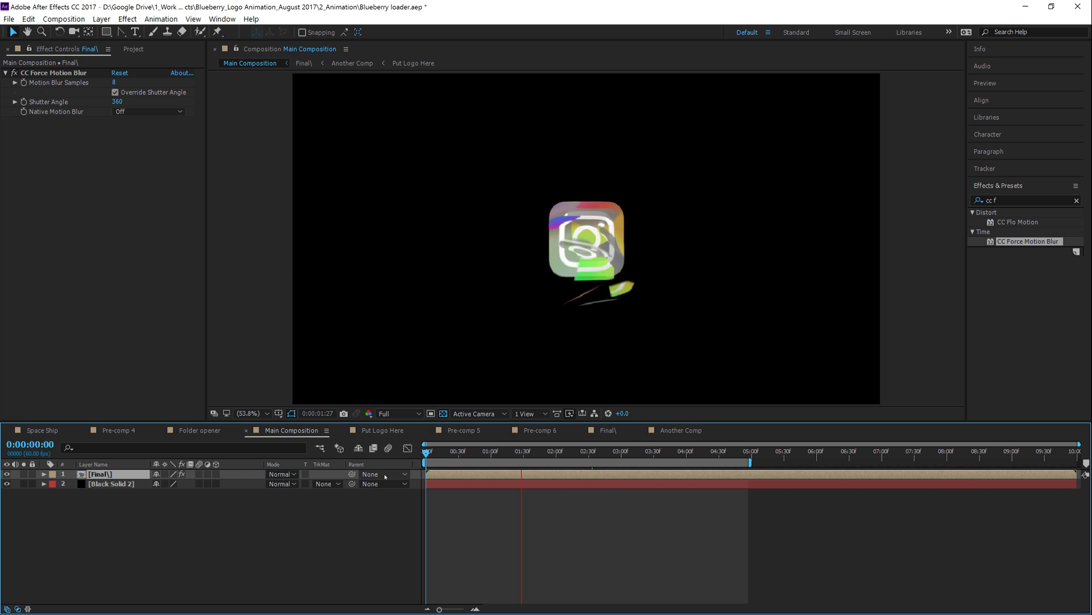
pyautogui.press('space')
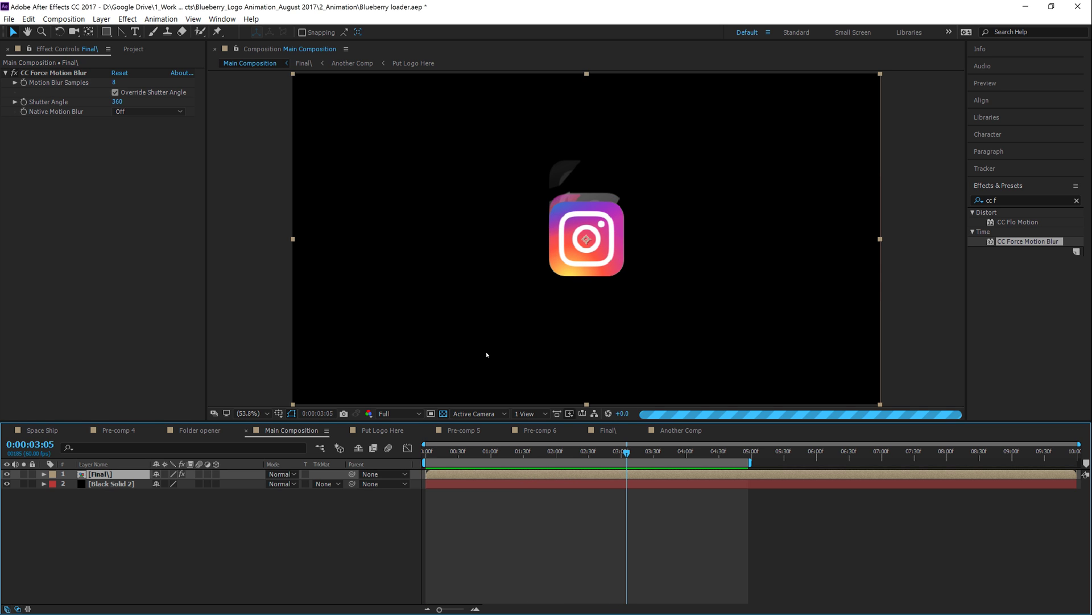
# Step: In Final\, hide the second Another Comp layer and shift the first to start at about 0:00:00:45
pyautogui.doubleClick(568, 475)
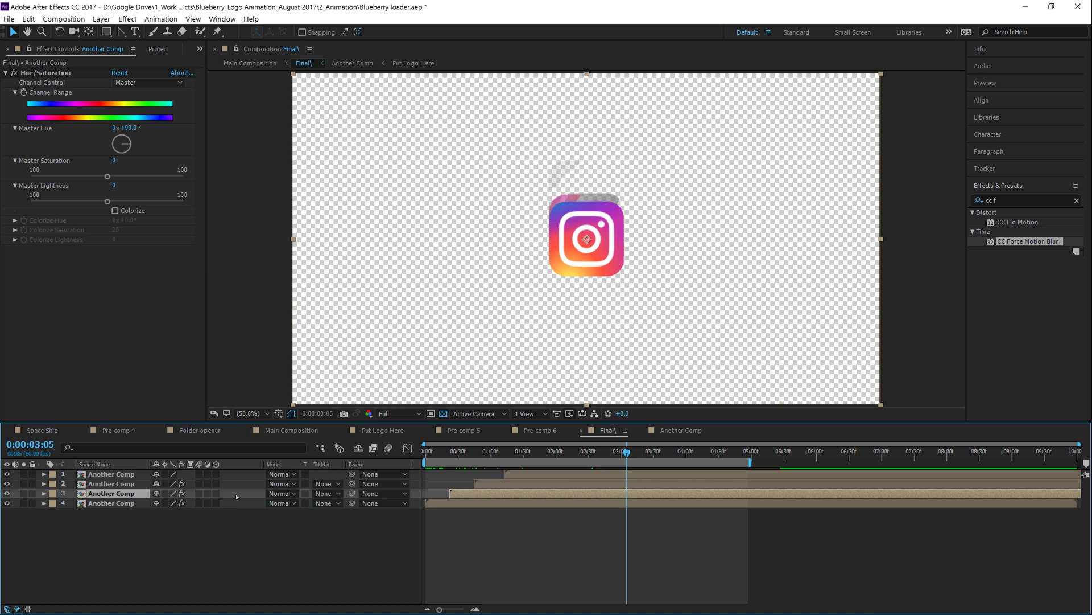
pyautogui.click(118, 484)
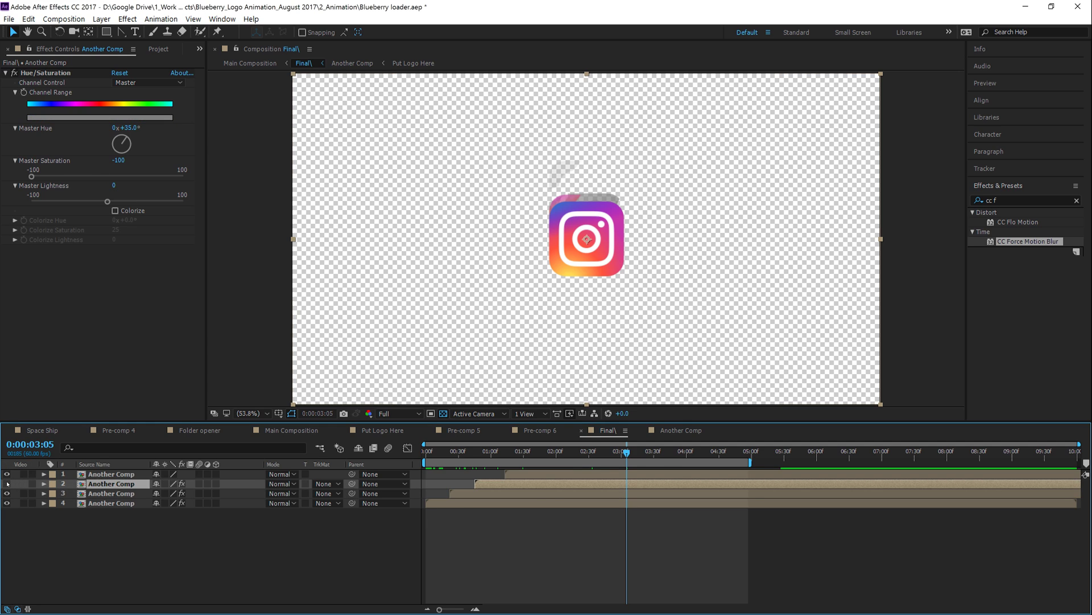
pyautogui.moveTo(543, 474); pyautogui.dragTo(513, 475)
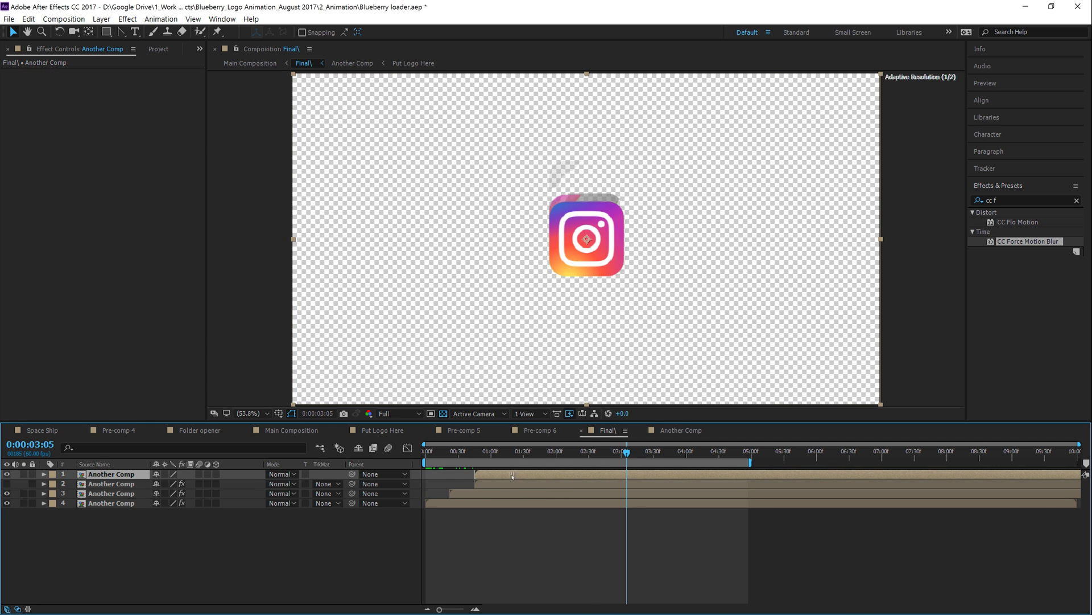
pyautogui.click(251, 63)
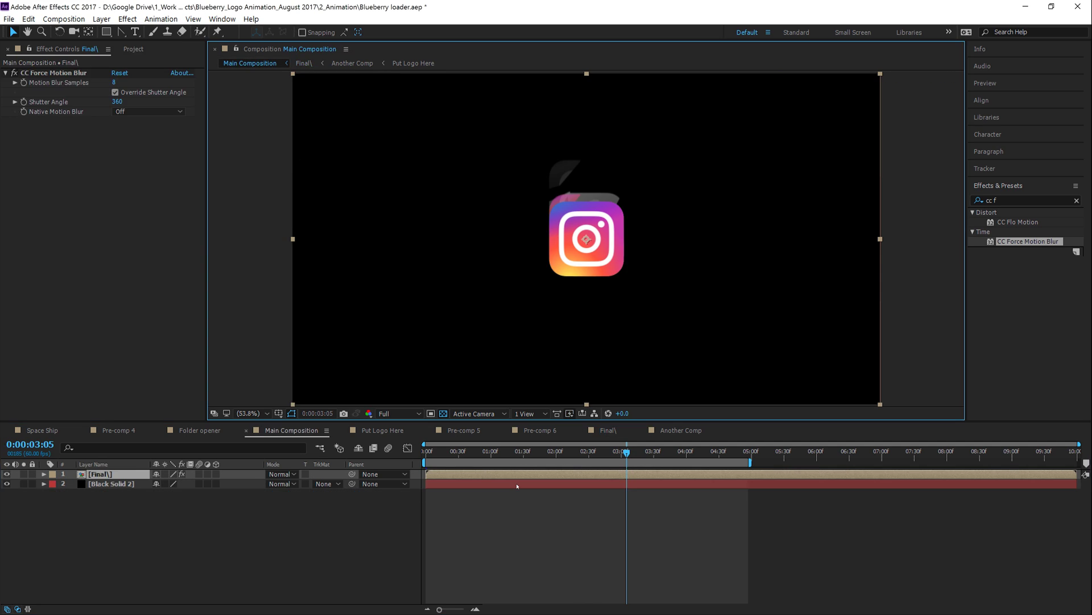
# Step: Disable CC Force Motion Blur on the Final\ layer, preview from the start and move the playhead to 0:00:01:07
pyautogui.click(451, 478)
pyautogui.click(12, 74)
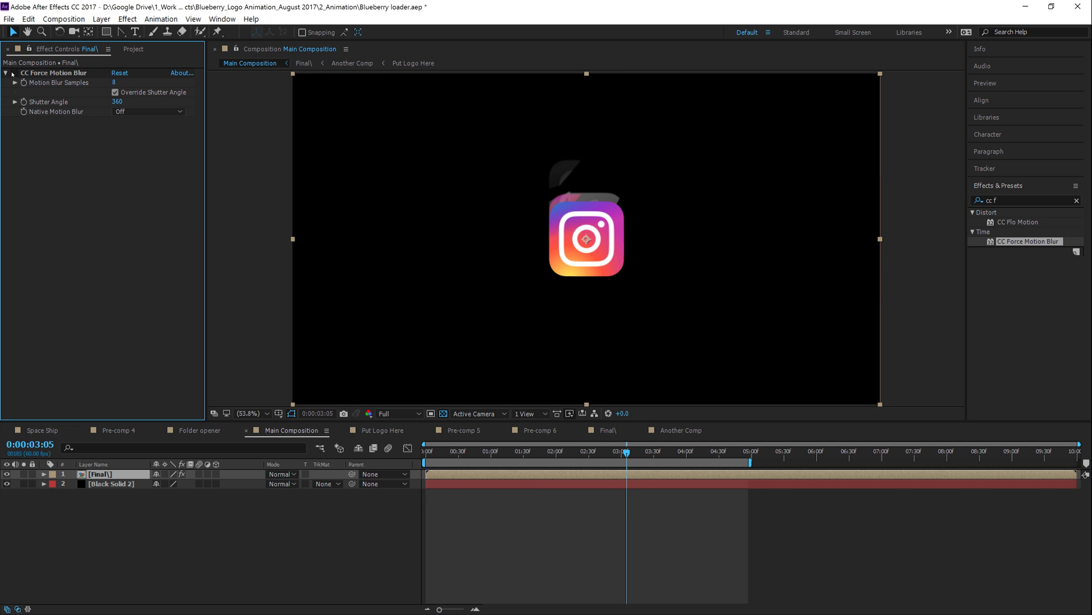
pyautogui.moveTo(470, 455); pyautogui.dragTo(406, 458)
pyautogui.press('space')
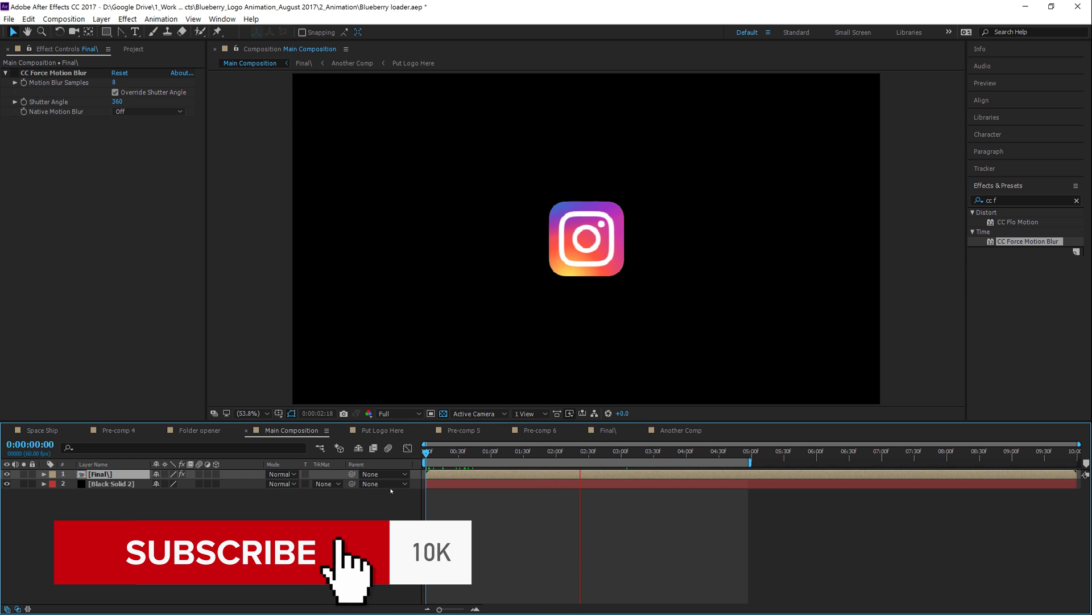
pyautogui.moveTo(551, 457); pyautogui.dragTo(499, 456)
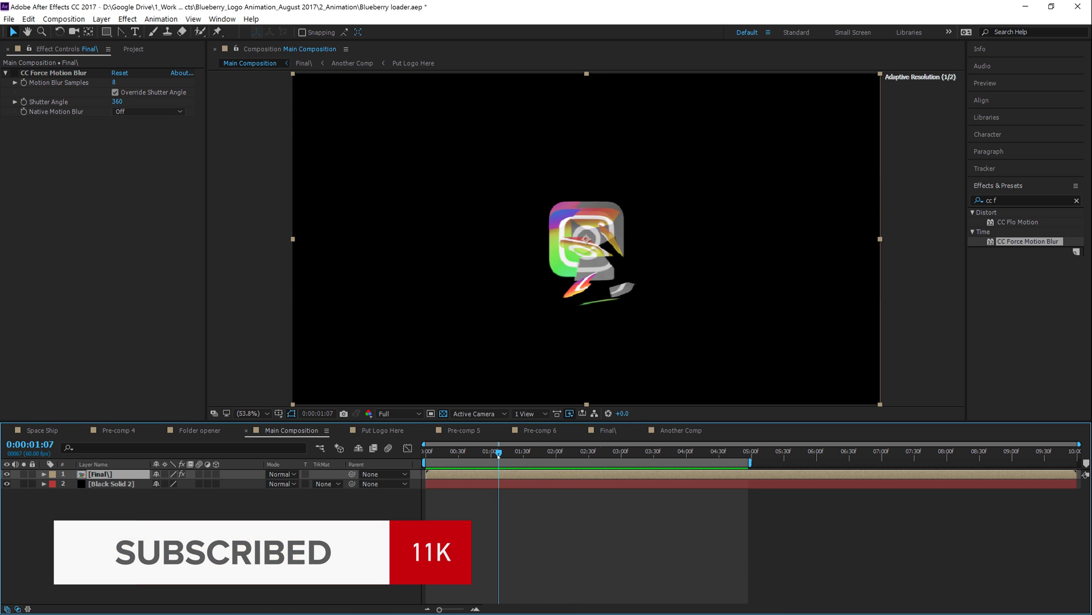
# Step: Lower the Master Hue of the third Another Comp layer in Final\ and check Main Composition at 0:00:01:31
pyautogui.doubleClick(503, 474)
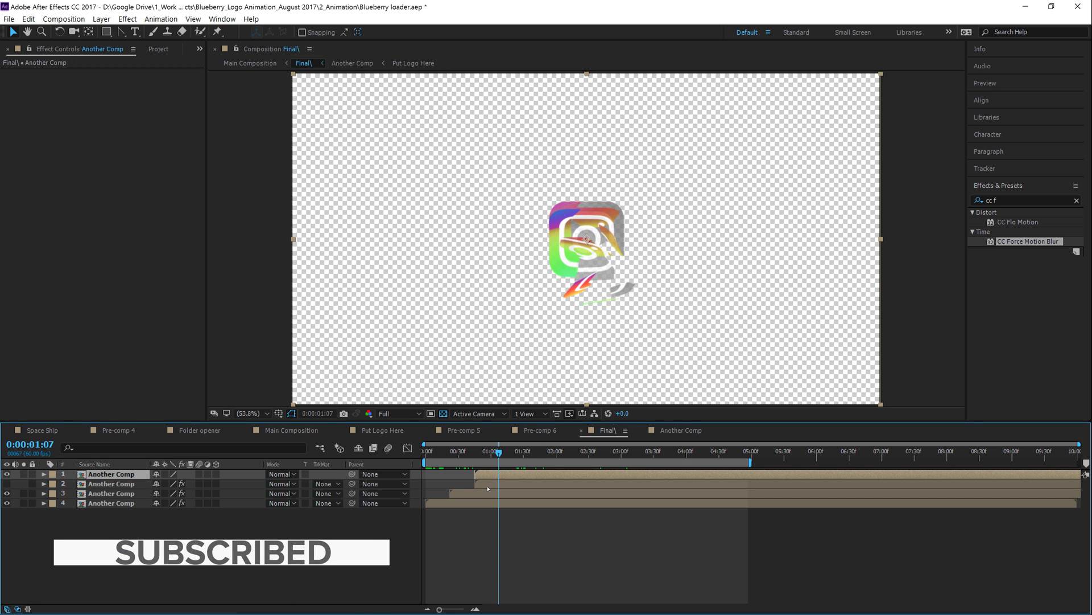
pyautogui.click(111, 483)
pyautogui.click(475, 492)
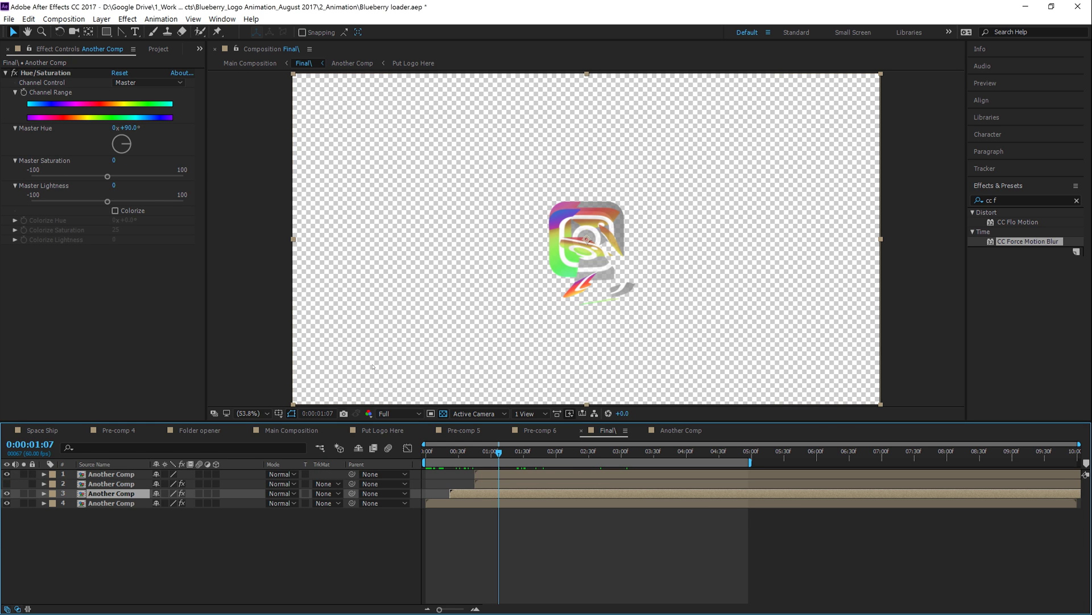
pyautogui.moveTo(128, 129); pyautogui.dragTo(58, 134)
pyautogui.click(250, 64)
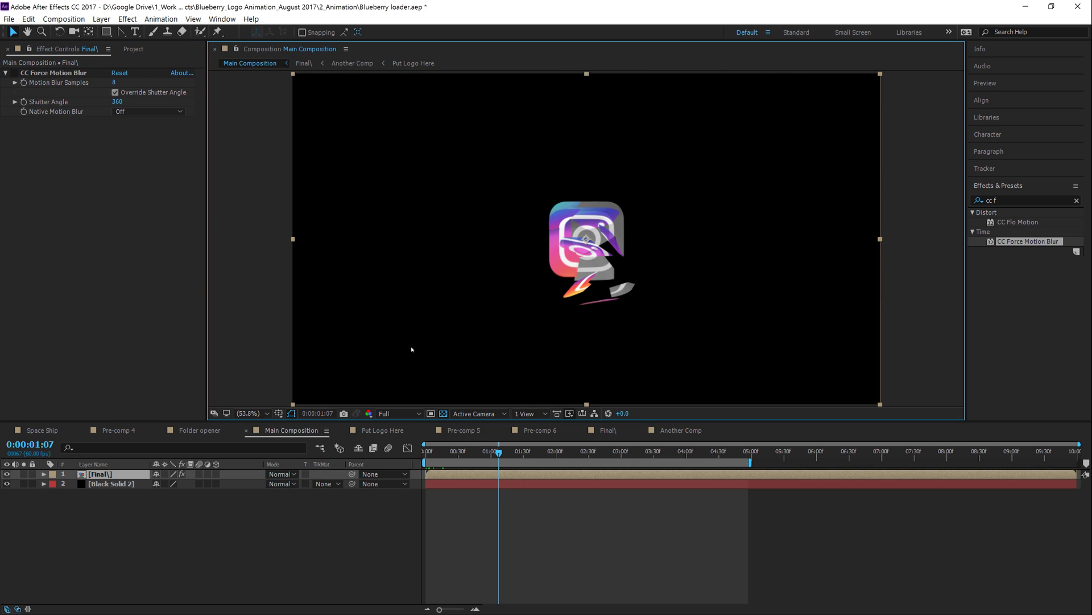
pyautogui.moveTo(484, 459); pyautogui.dragTo(525, 452)
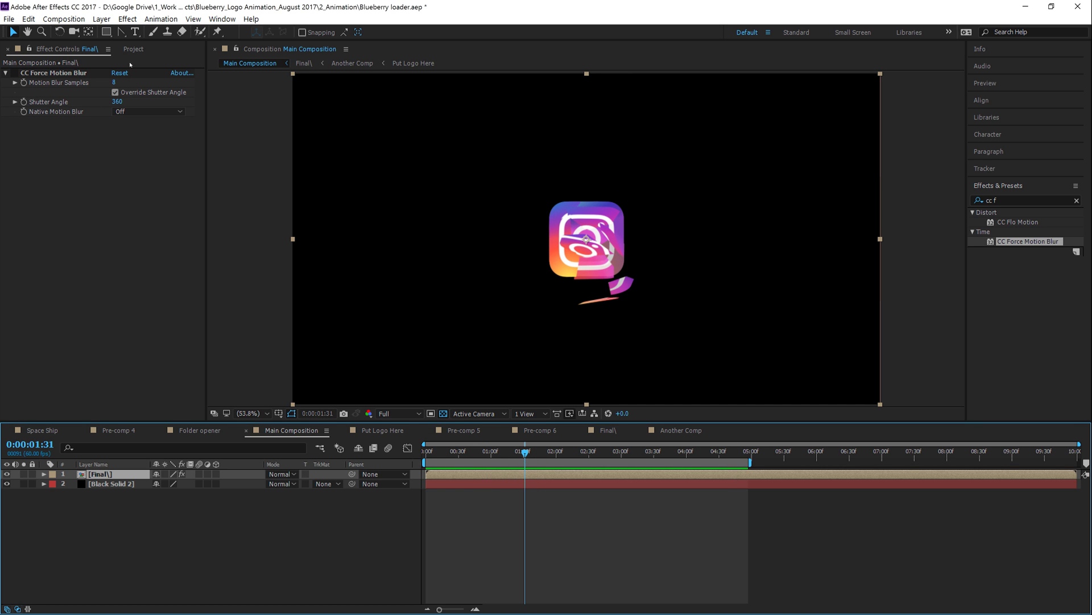
# Step: Open the Put Logo Here composition and import Lyft-Logo-1.png into it as the top layer
pyautogui.click(133, 49)
pyautogui.click(49, 151)
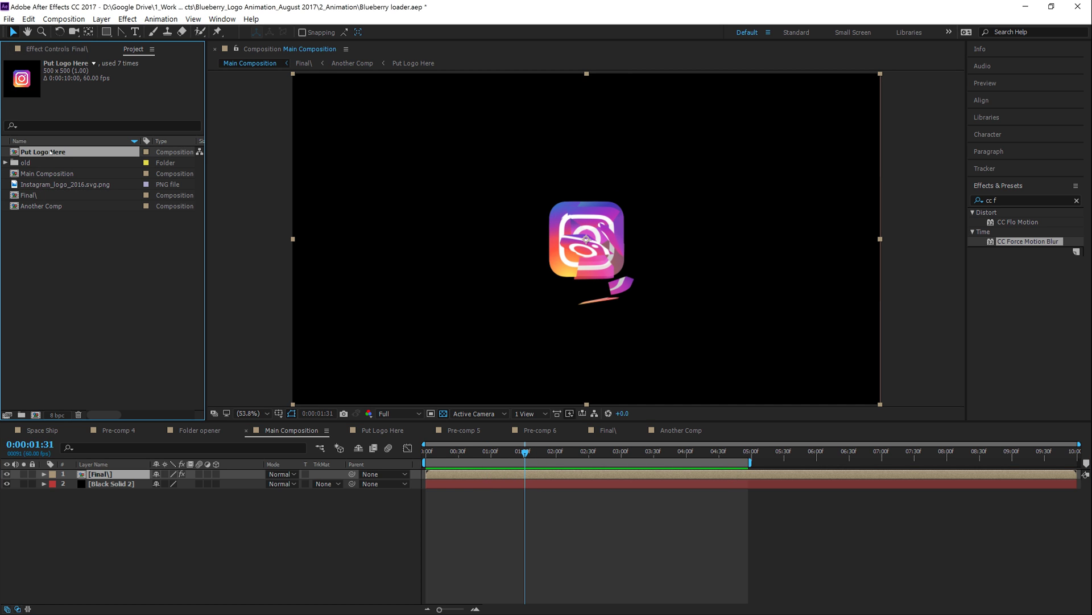
pyautogui.doubleClick(51, 152)
pyautogui.scroll(-1, 582, 295)
pyautogui.scroll(3, 590, 292)
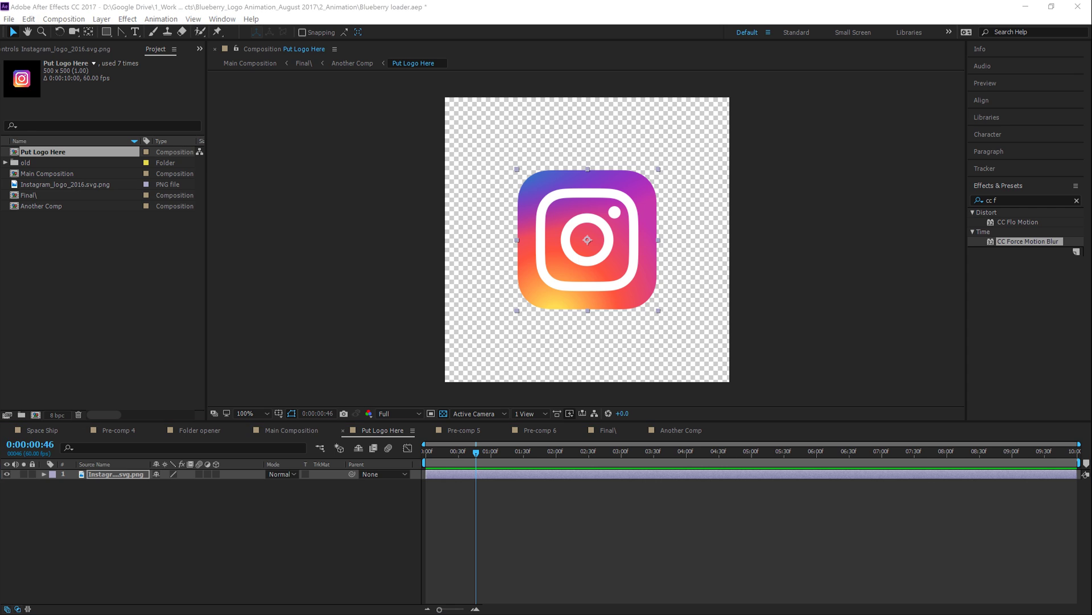
pyautogui.moveTo(232, 498); pyautogui.dragTo(214, 521)
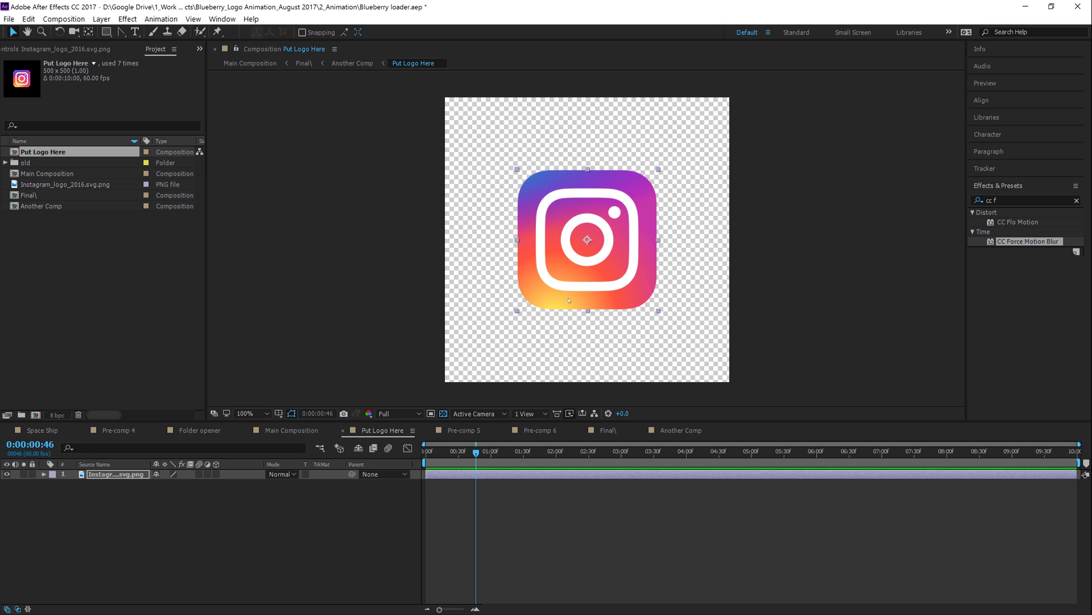
pyautogui.click(158, 518)
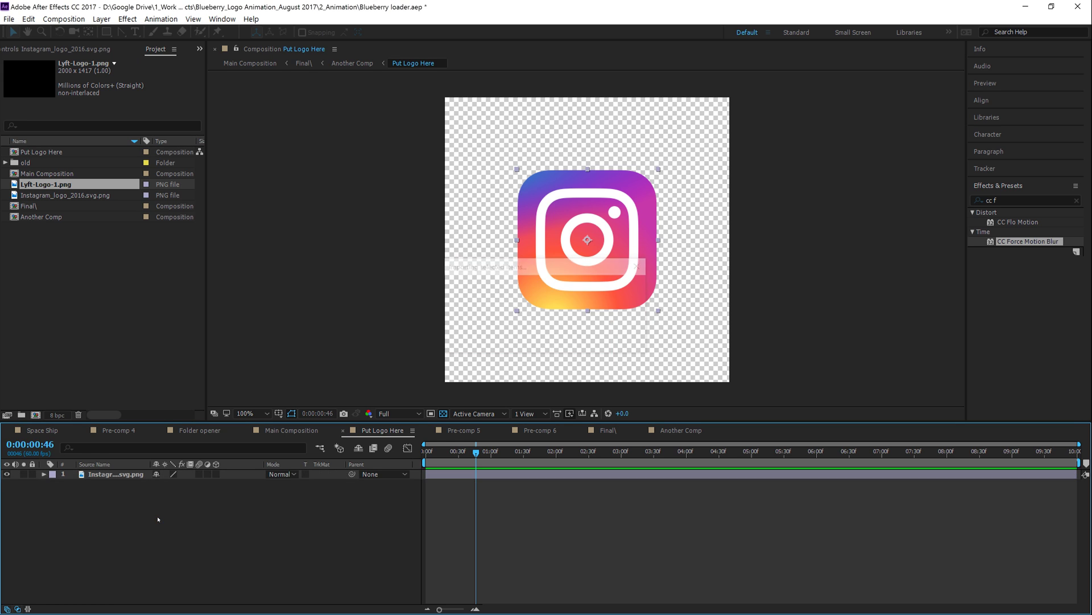
# Step: Scale the Lyft logo down to the height of the Instagram logo and hide the Instagram layer
pyautogui.scroll(-1, 670, 304)
pyautogui.press(',')
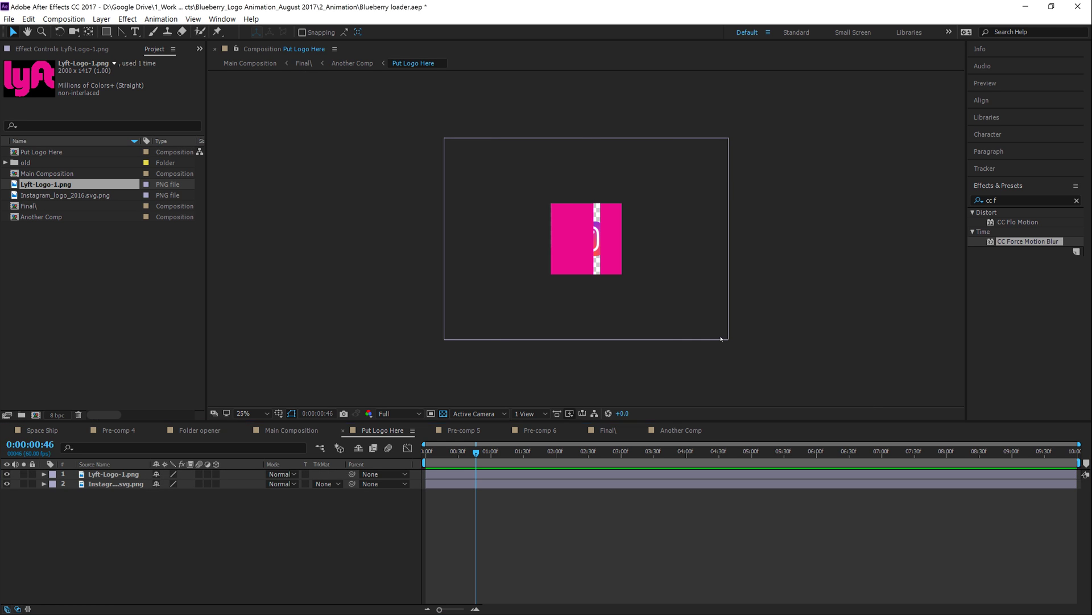
pyautogui.moveTo(721, 339); pyautogui.dragTo(613, 257)
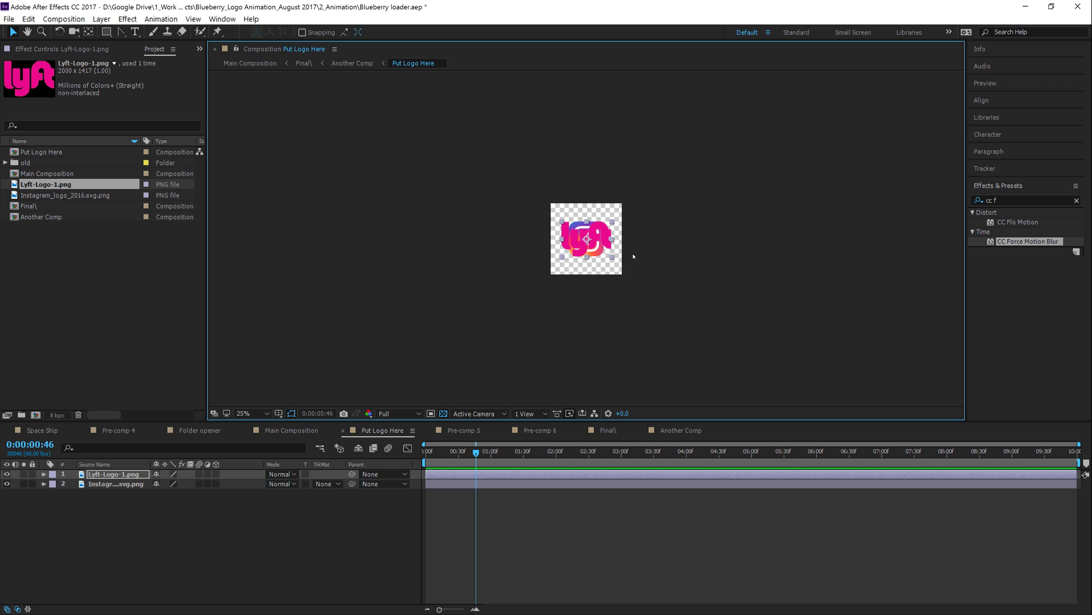
pyautogui.press('.')
pyautogui.press('.')
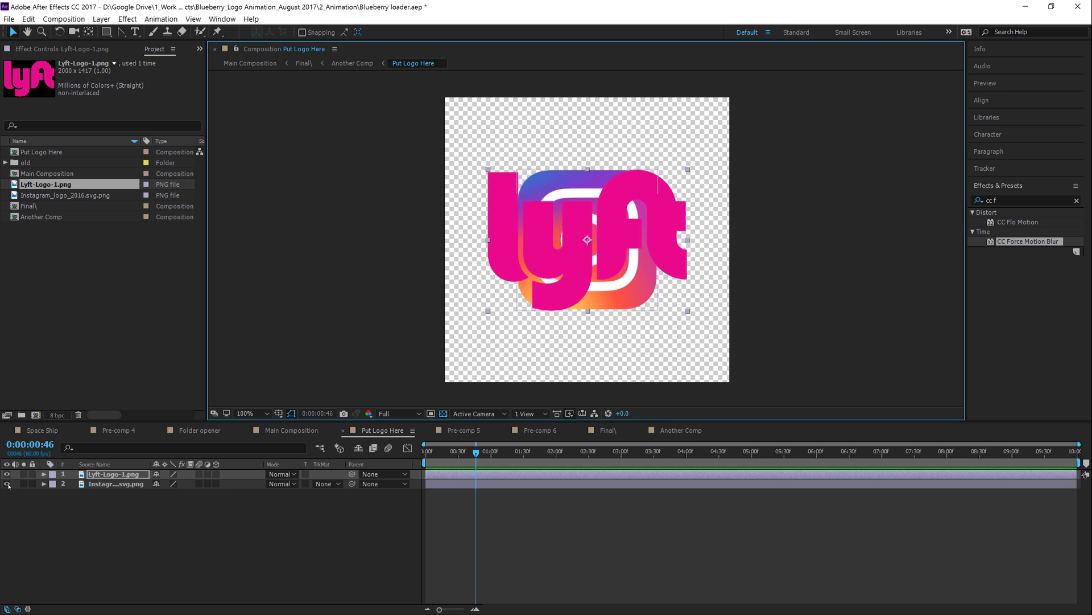
pyautogui.click(8, 484)
# Step: Return to Main Composition and preview the animation with the Lyft logo from the start
pyautogui.click(262, 64)
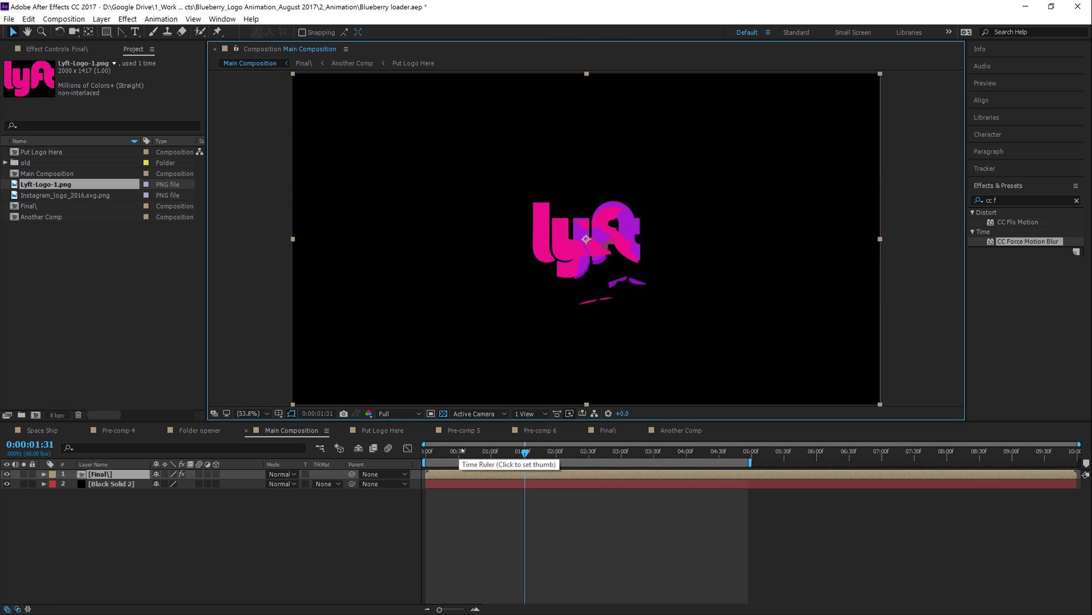
pyautogui.press('Home')
pyautogui.press('space')
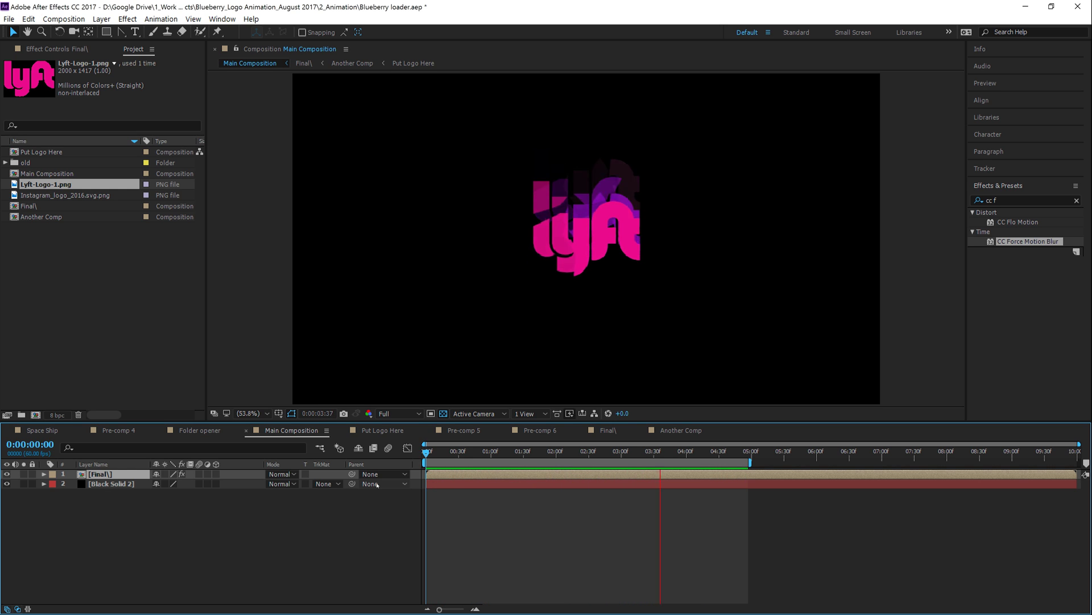
pyautogui.press('space')
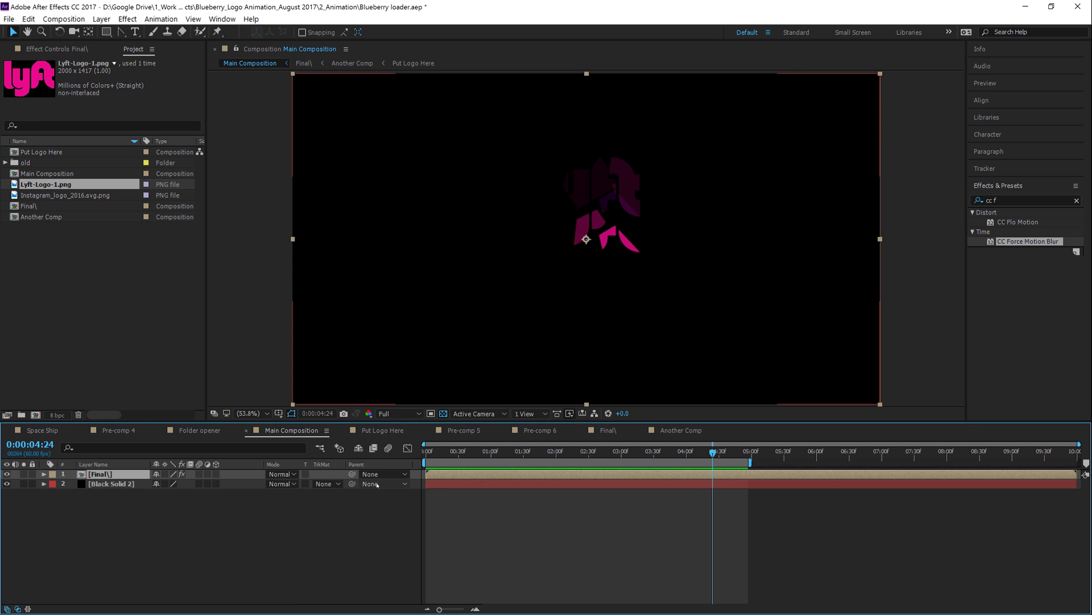